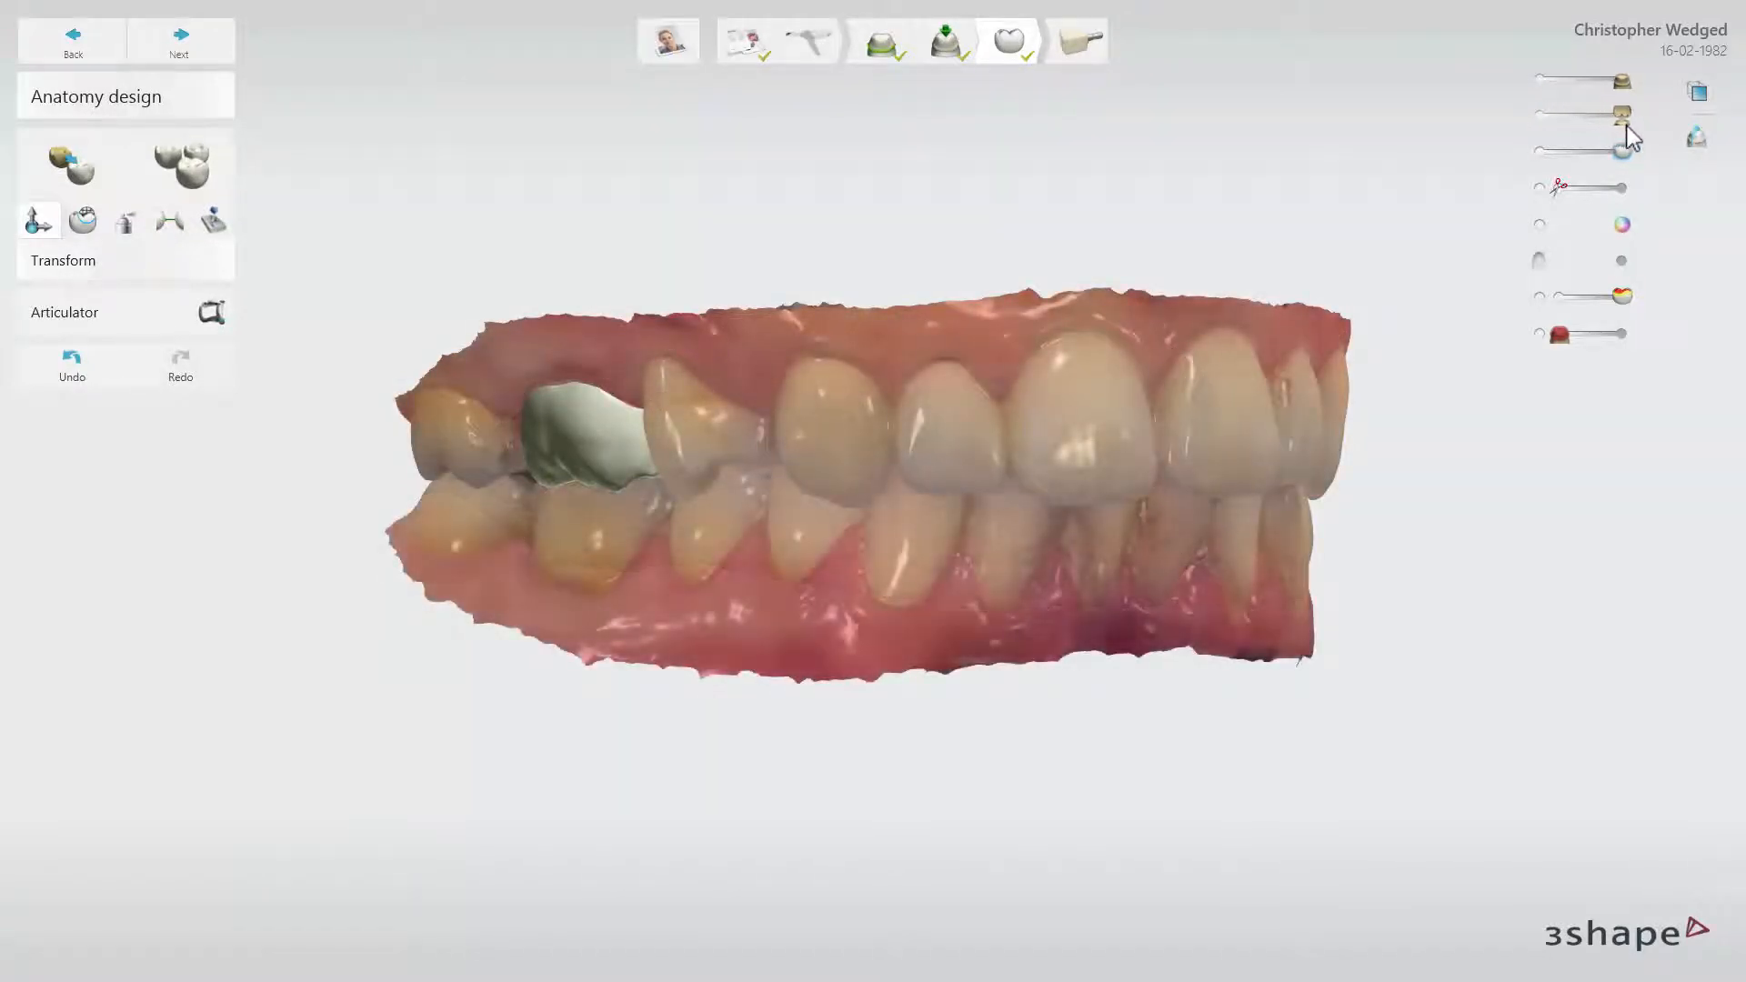
Hide the lower jaw scan completely while keeping the upper jaw and the molar crown fully opaque
click(1624, 118)
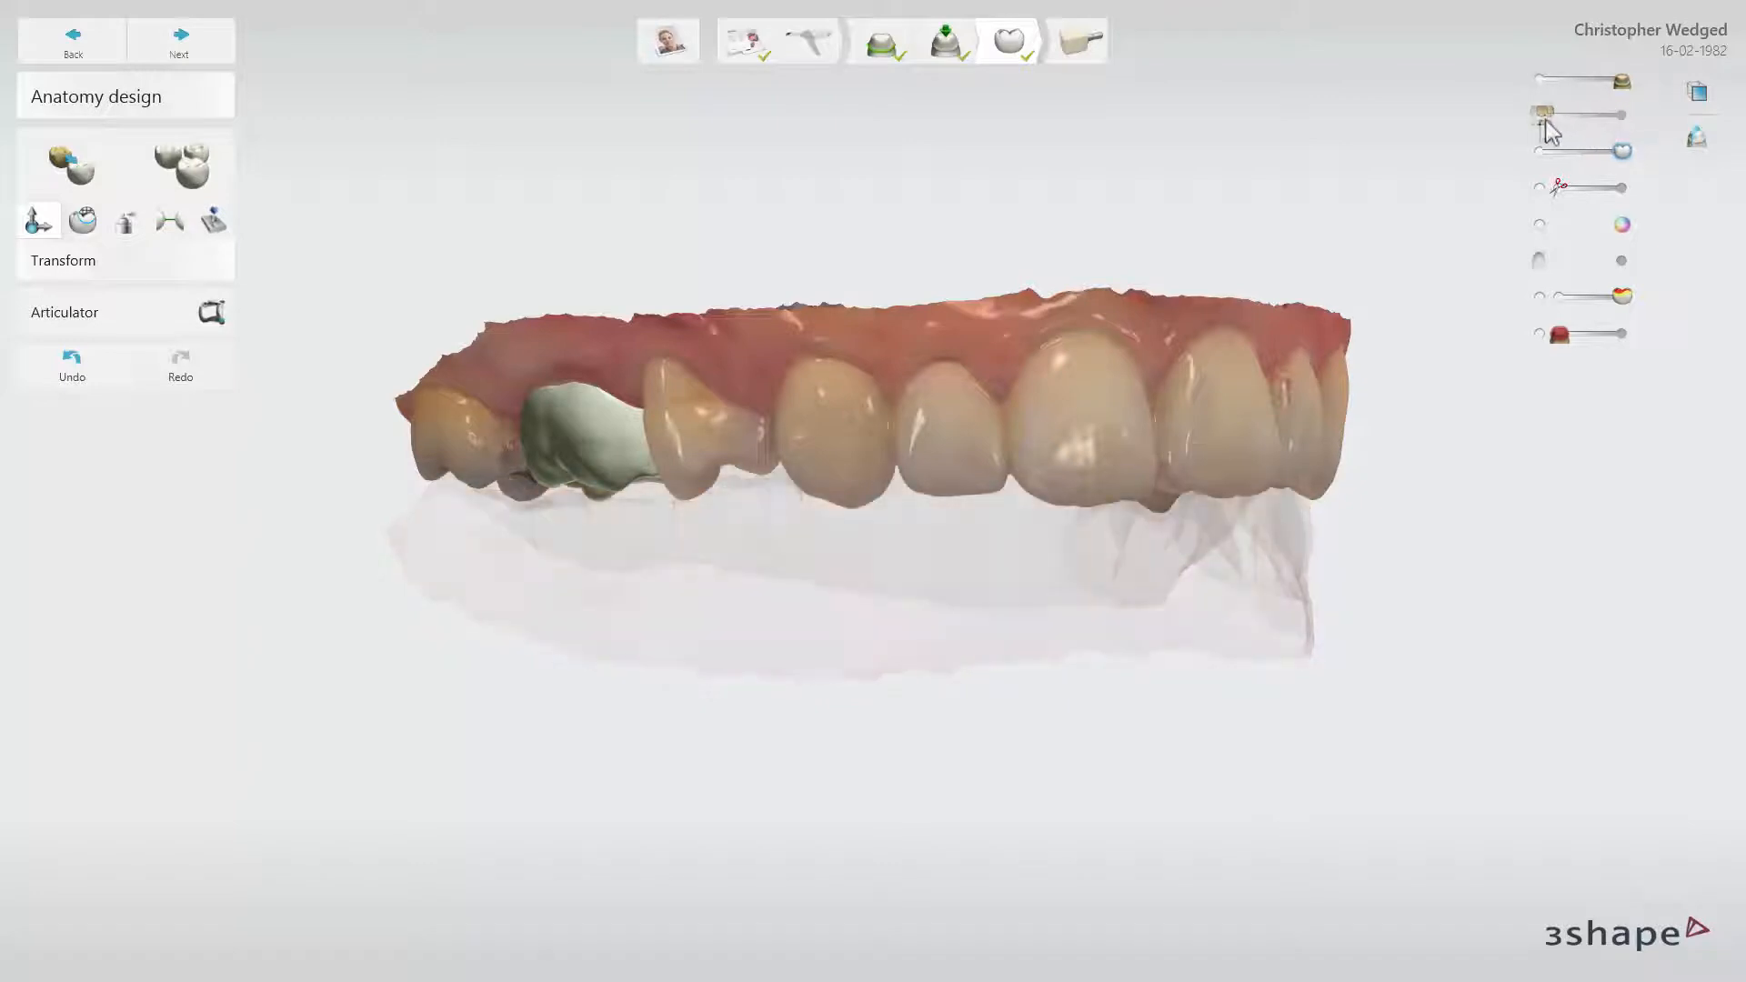
mouse_move(1617, 151)
mouse_down()
mouse_move(1537, 153)
mouse_move(1625, 151)
mouse_up()
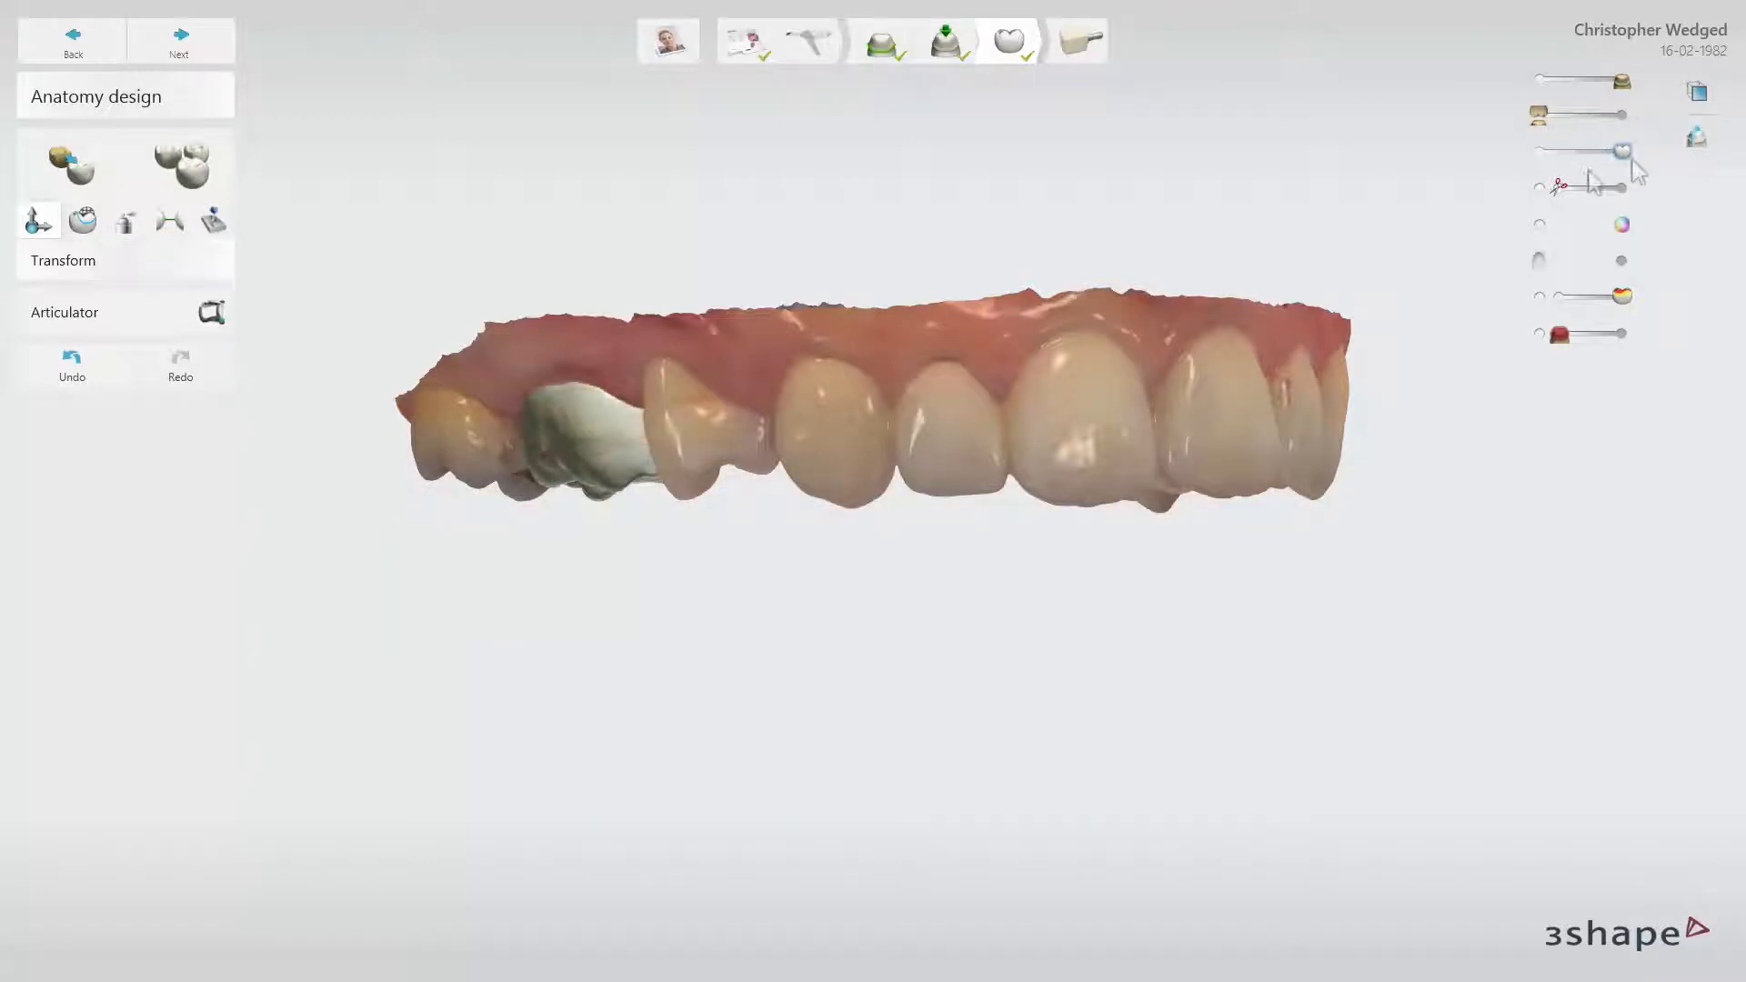
Turn on the cut-away display of the scan and vary its trimming distance to examine the area around the crown
click(1563, 187)
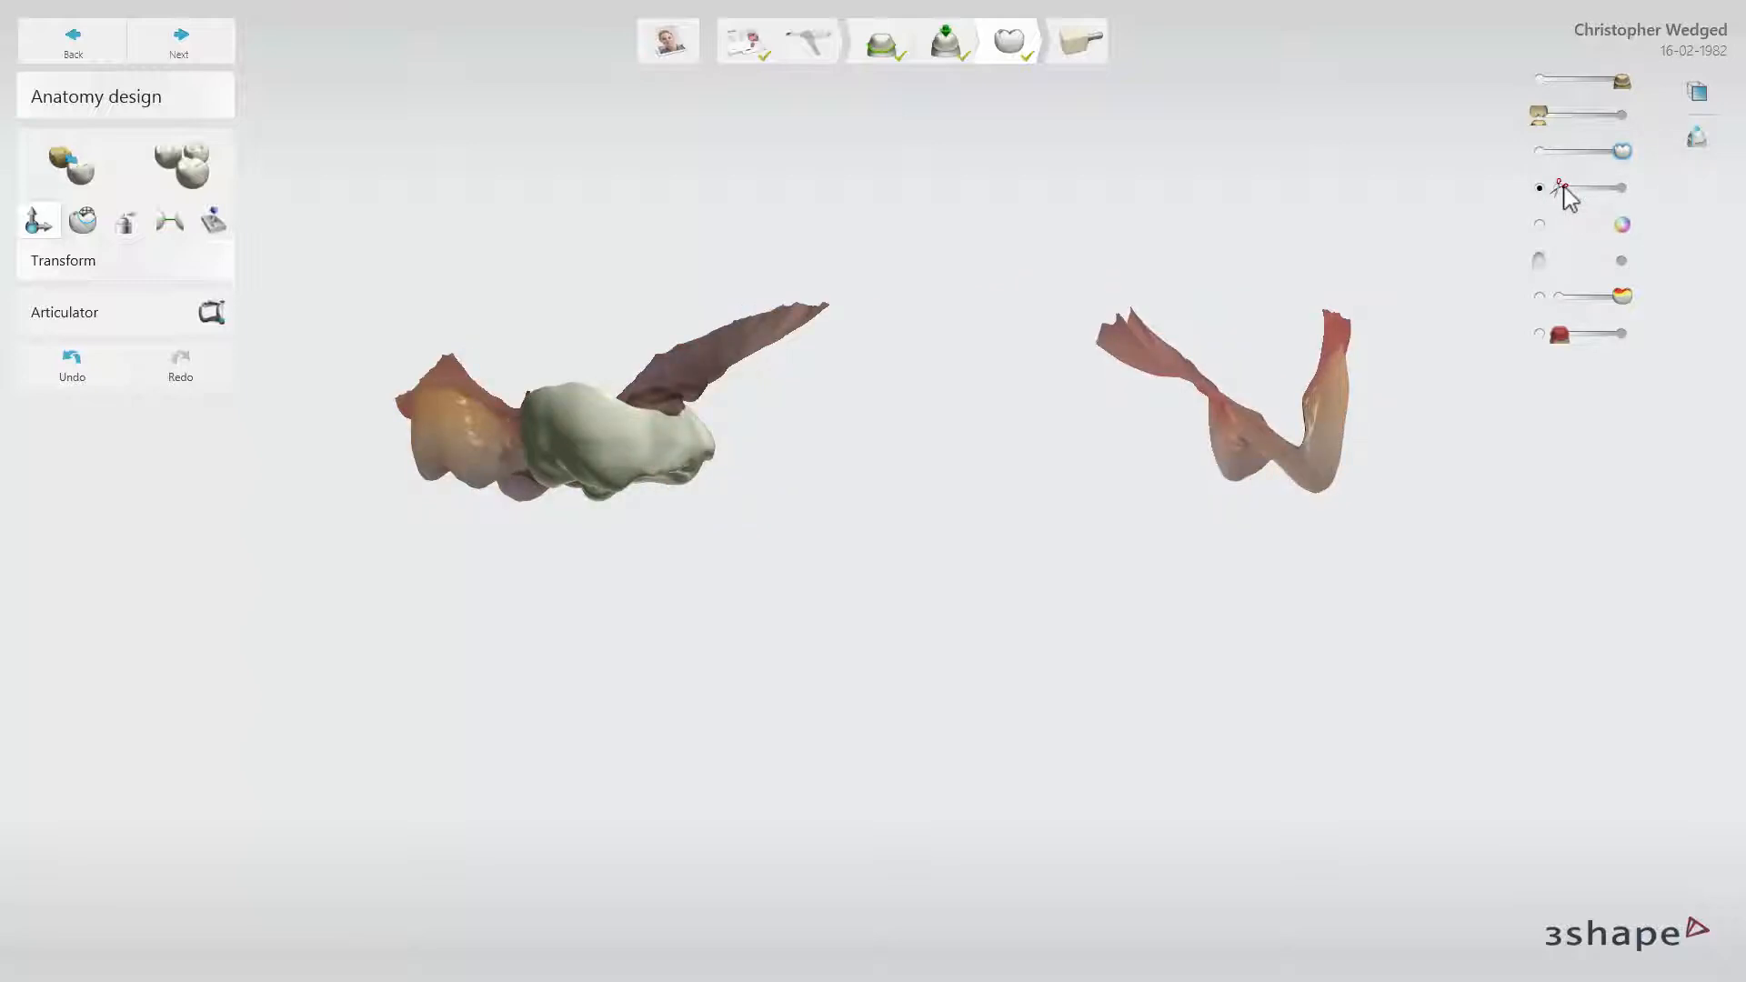
drag(1565, 189, 1626, 191)
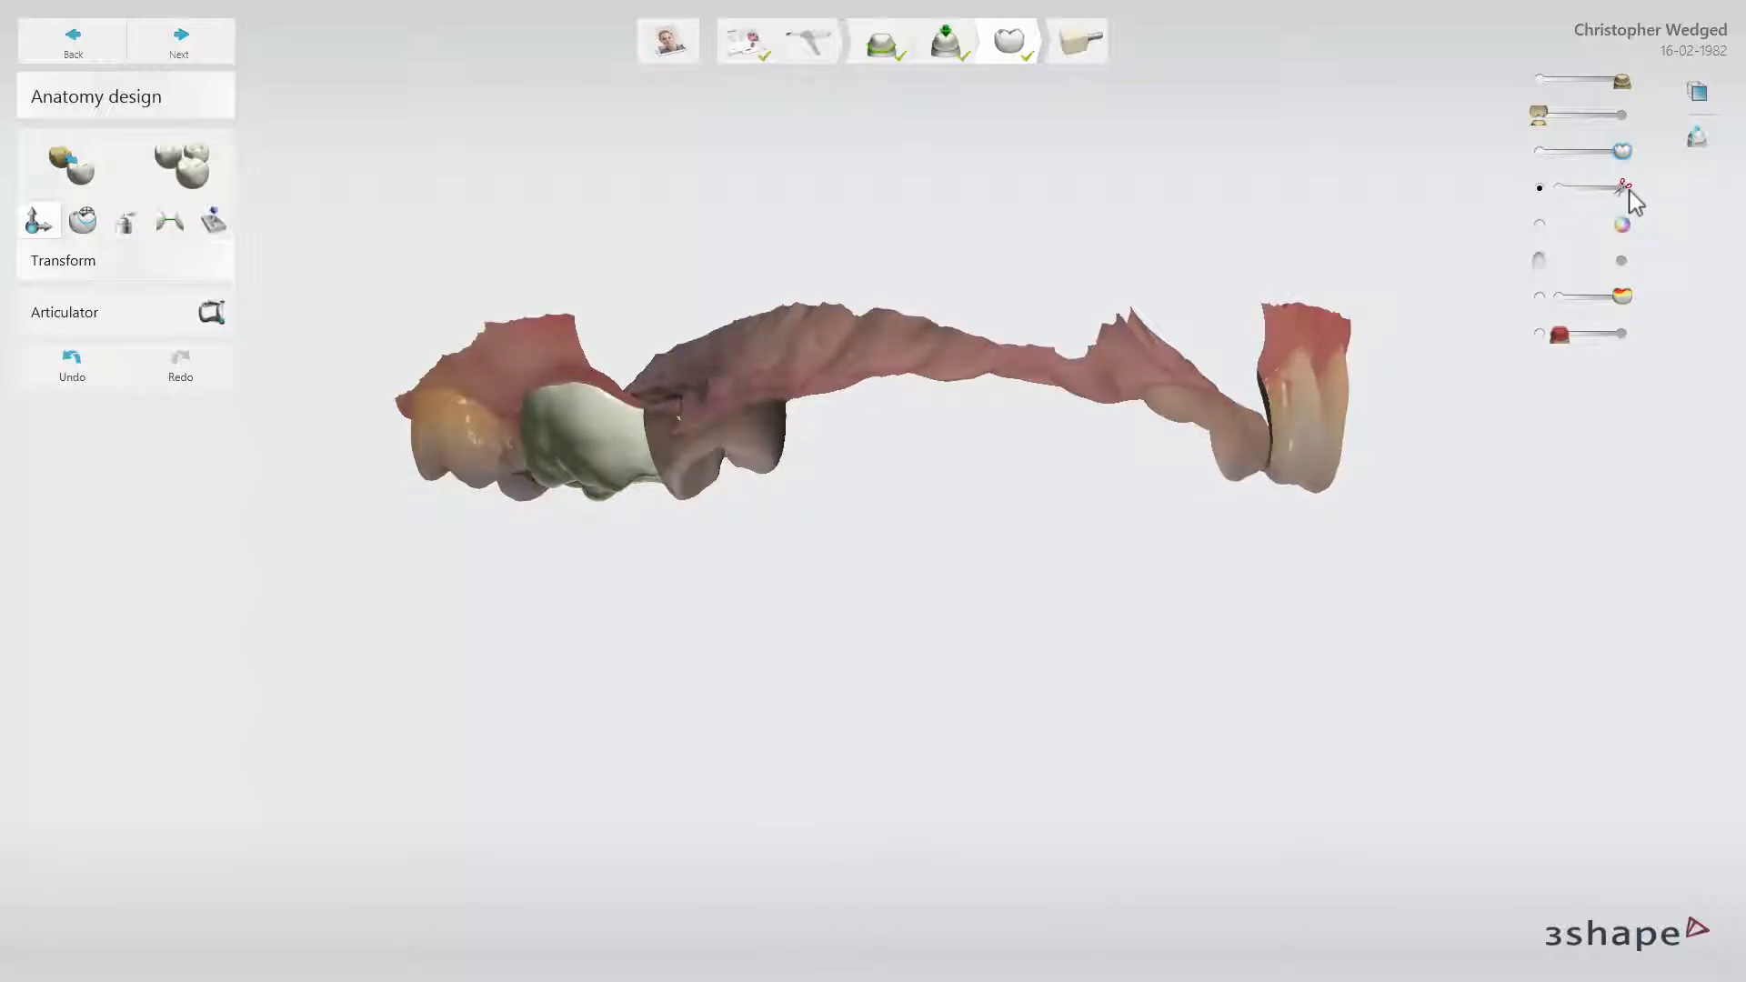
drag(1624, 190, 1556, 188)
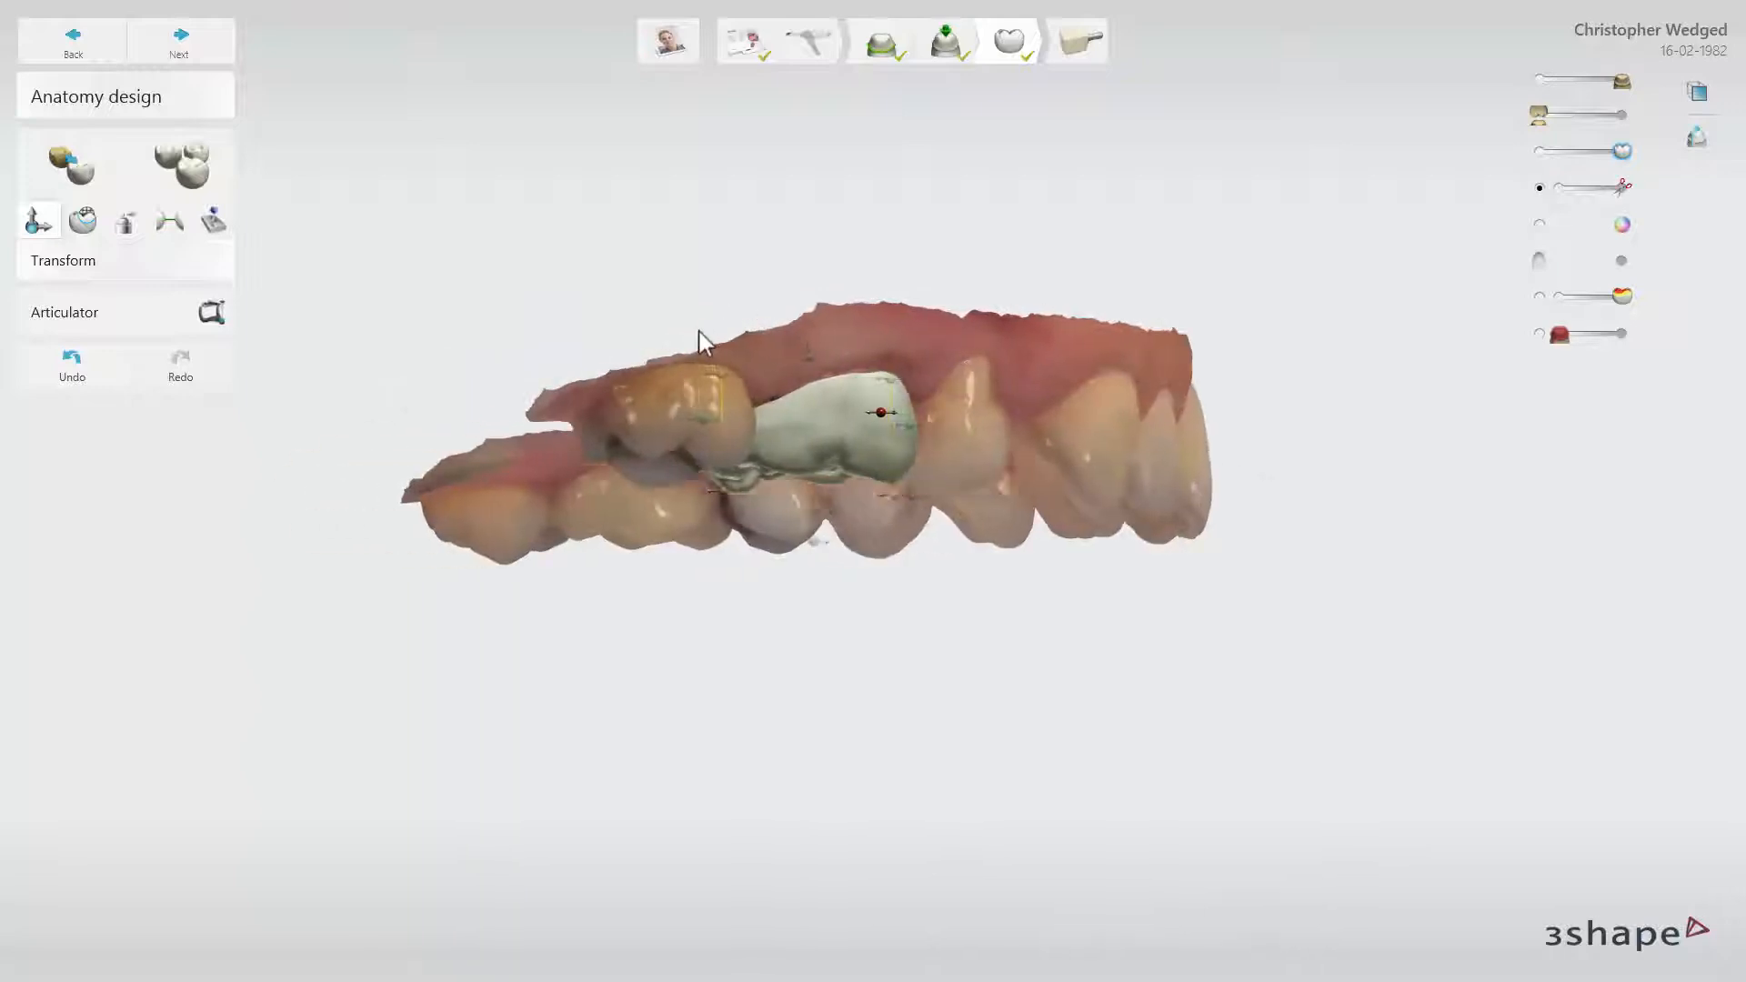
right_drag(701, 339, 386, 341)
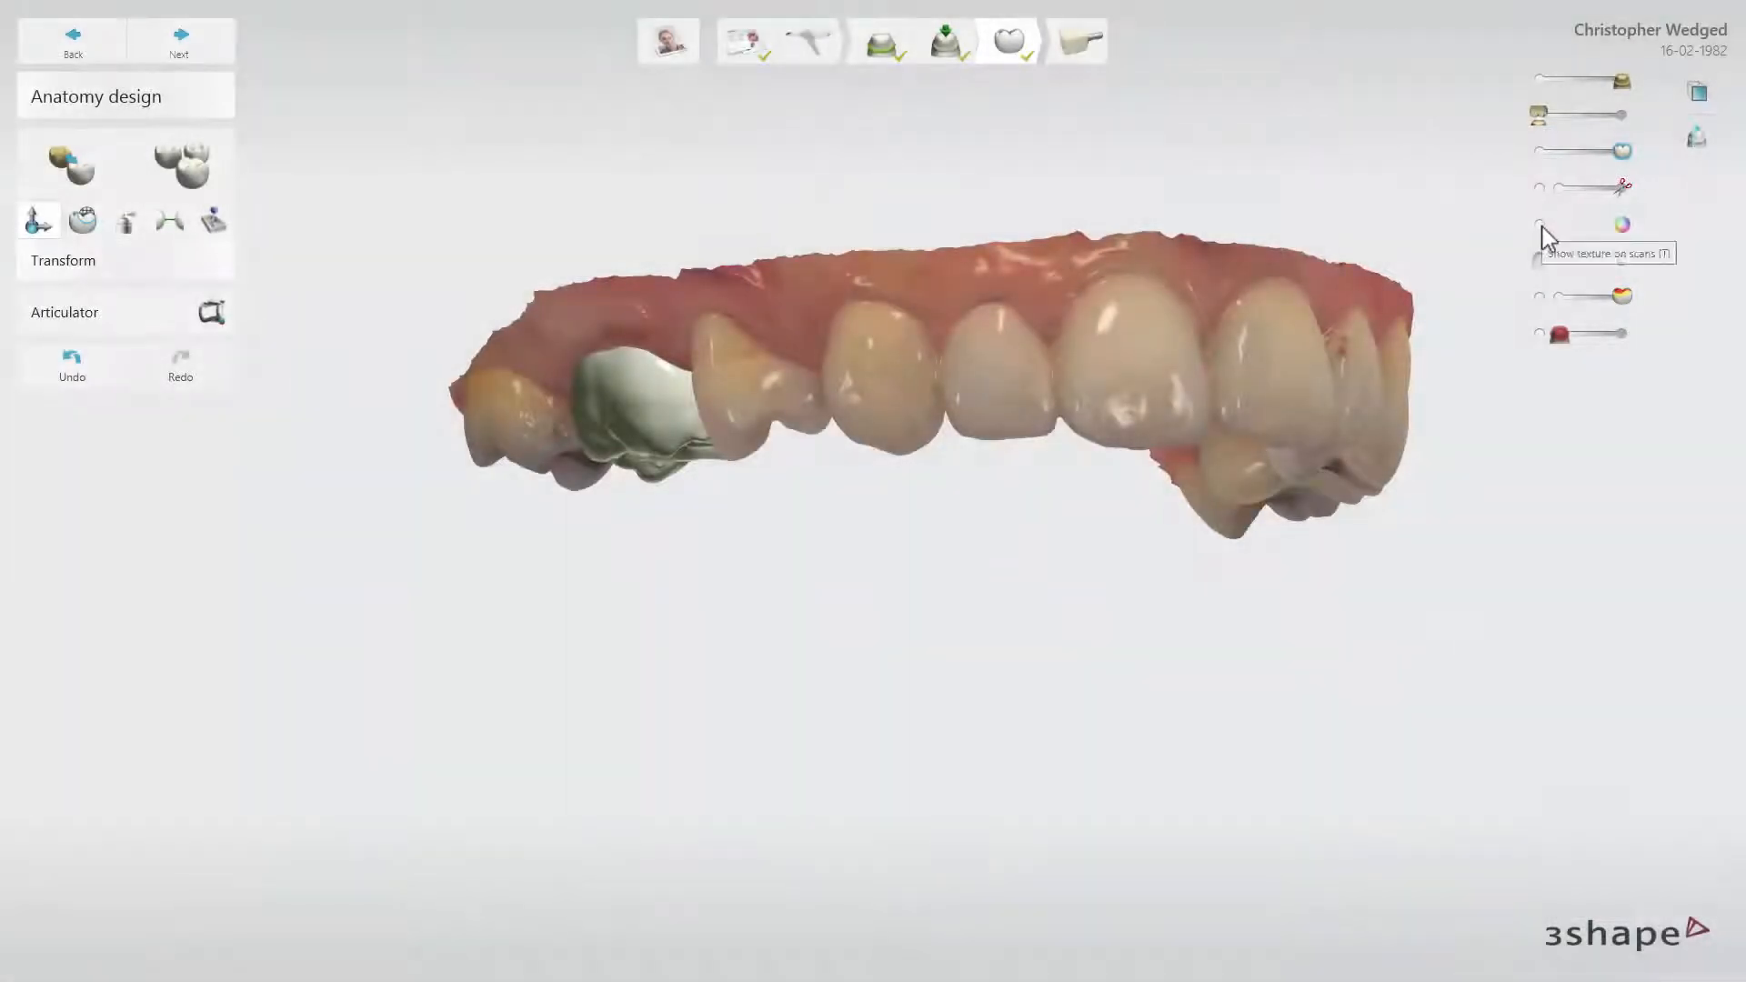
Toggle the scan's colour texture off and on, and view the crown in a realistic tooth shade from the occlusal side
click(1544, 228)
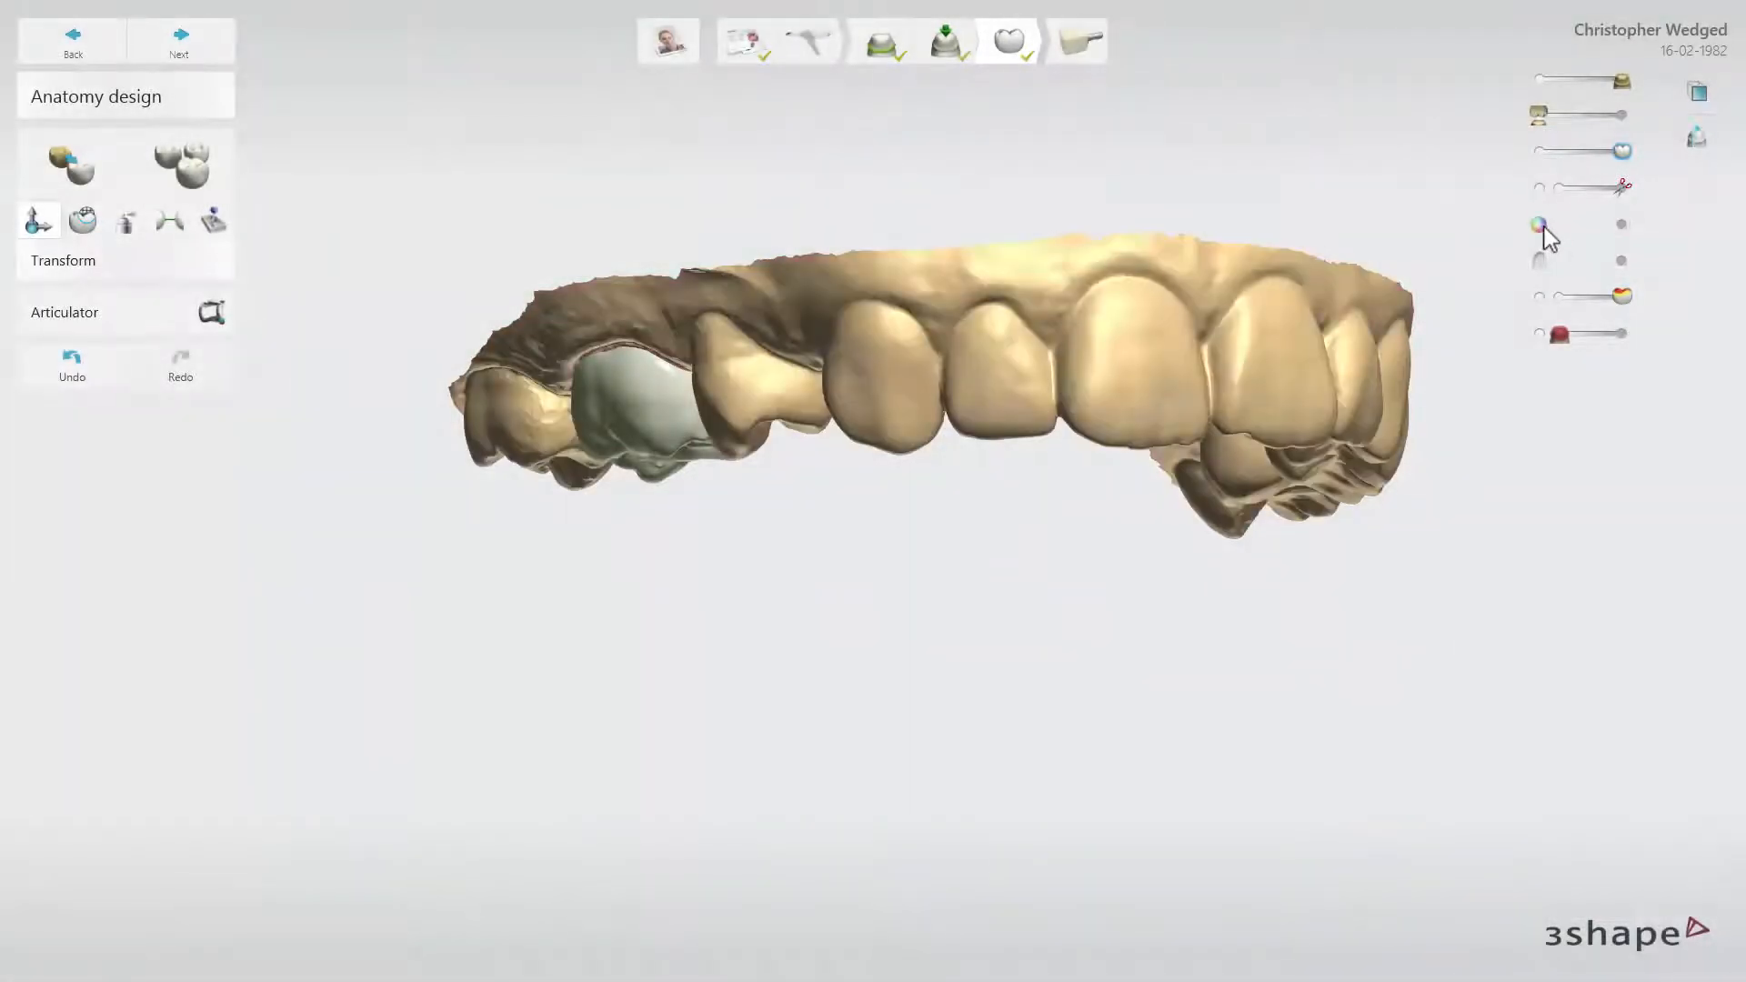
click(1622, 225)
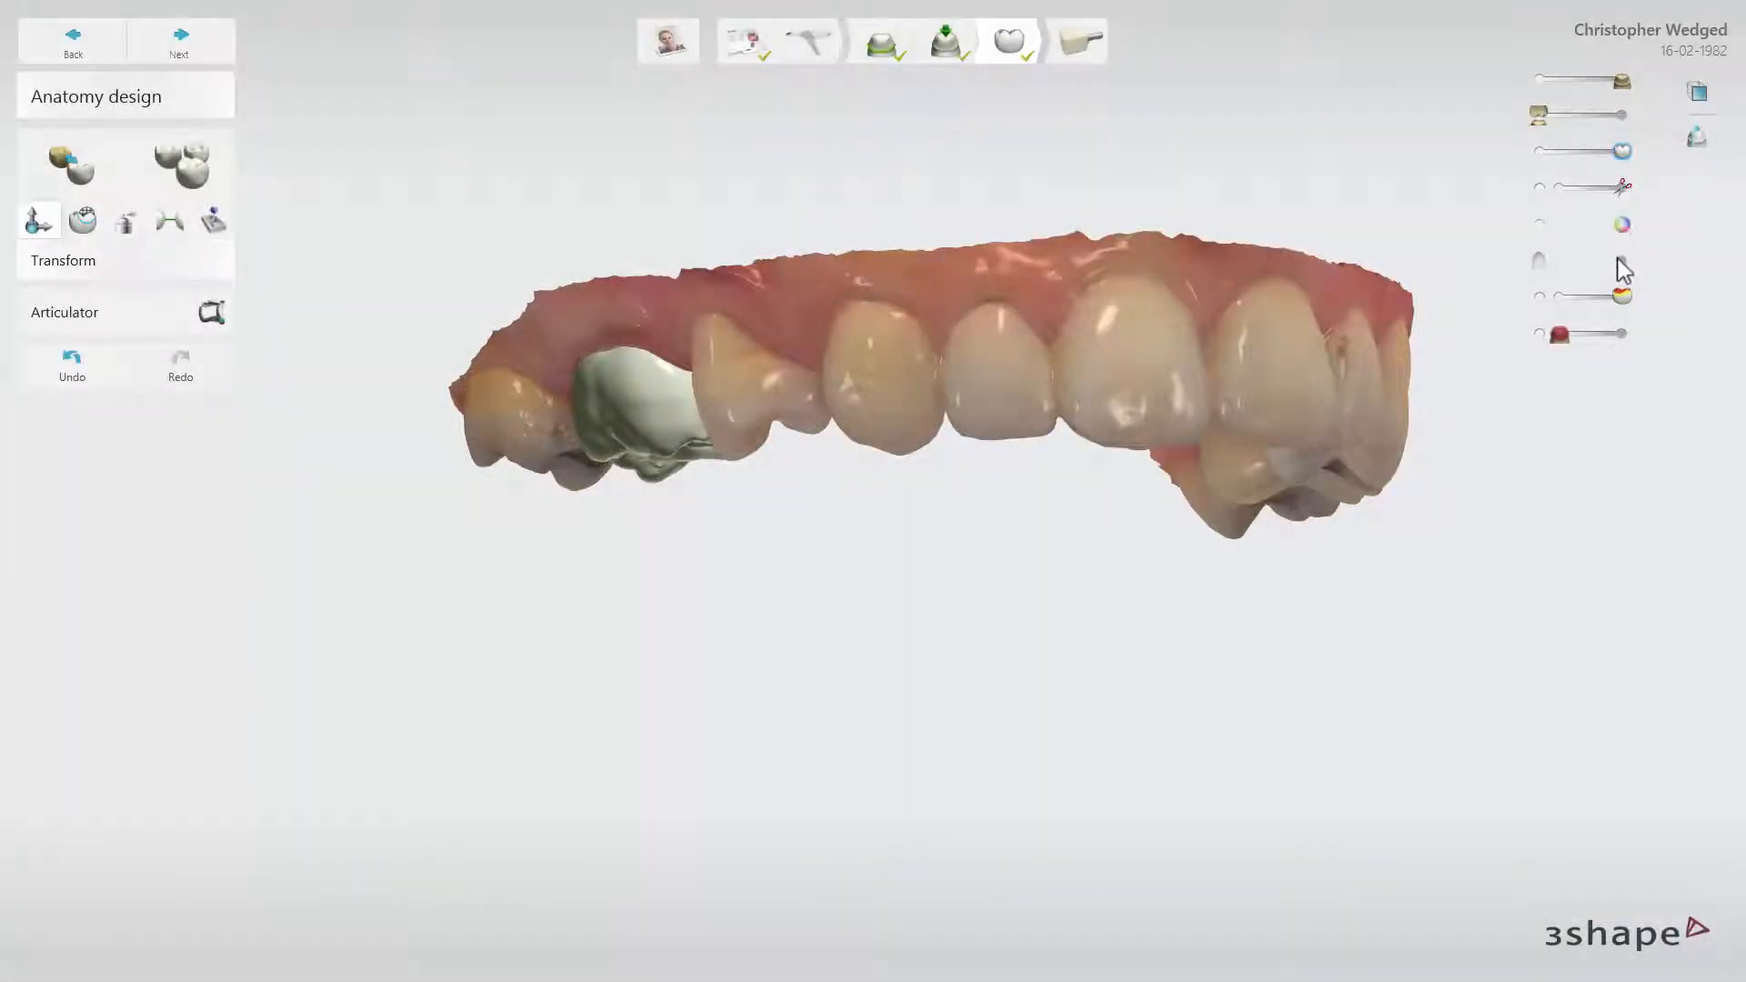
click(1624, 266)
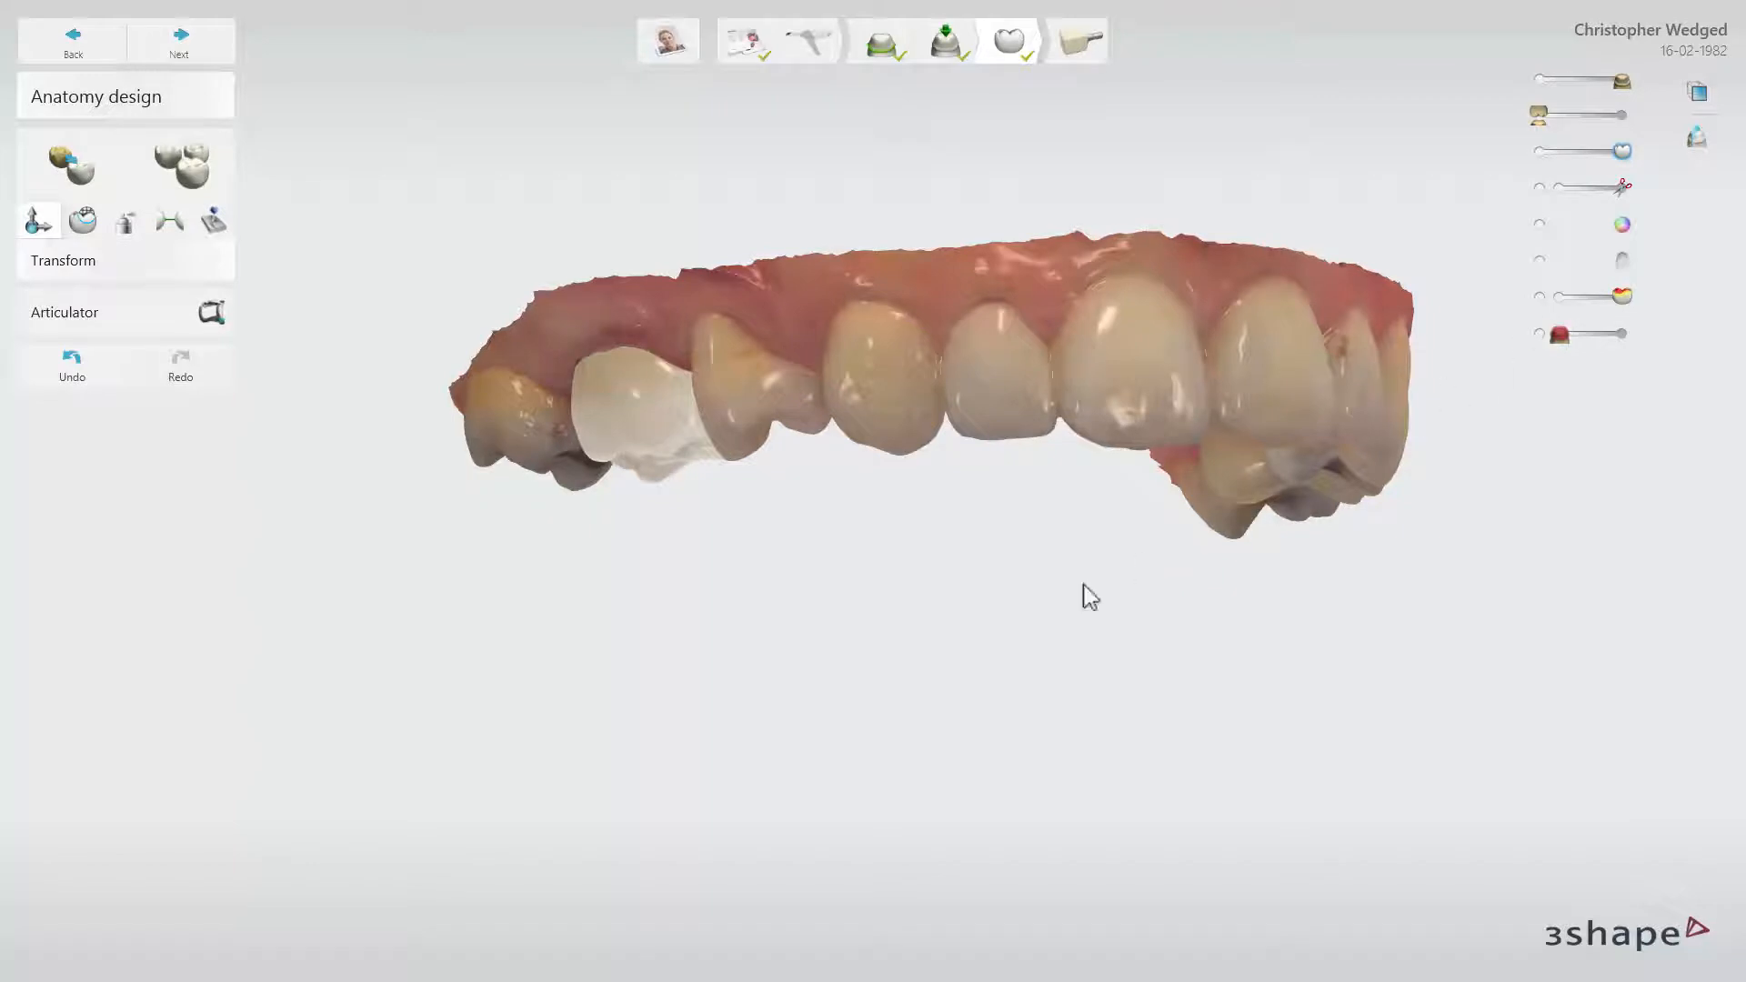
right_drag(964, 650, 990, 453)
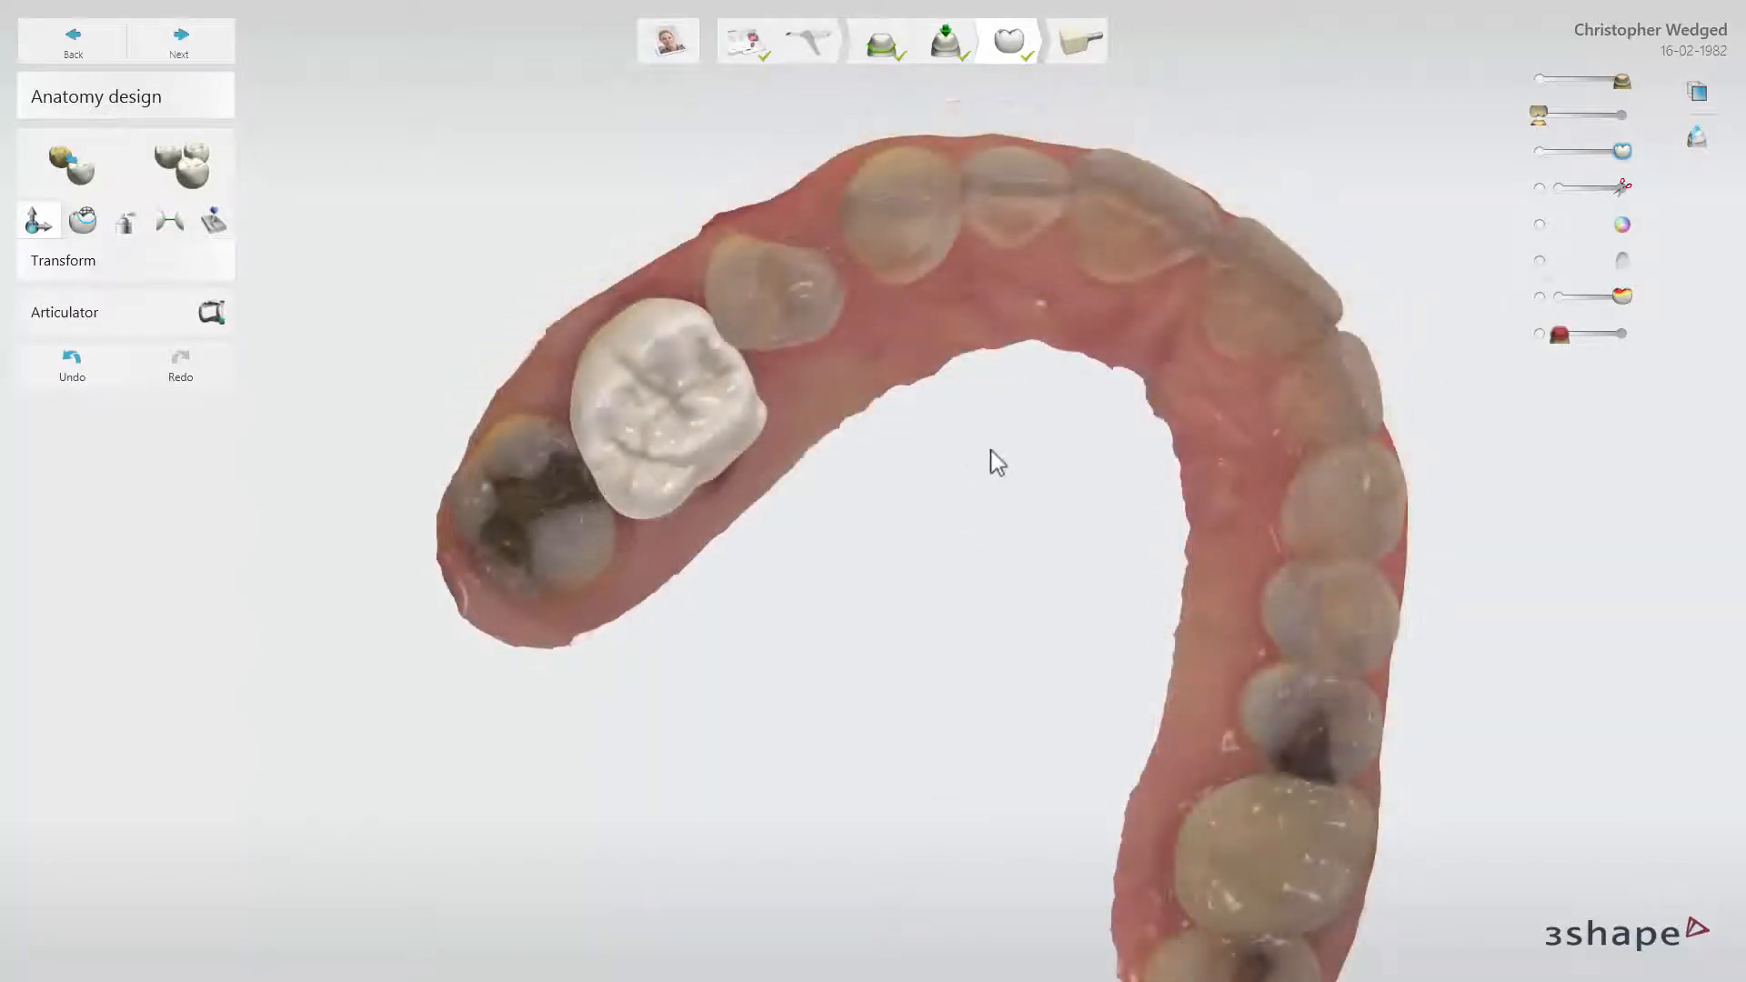
Show the distance colour map on the crown to check its contacts, and hide it again
click(1621, 296)
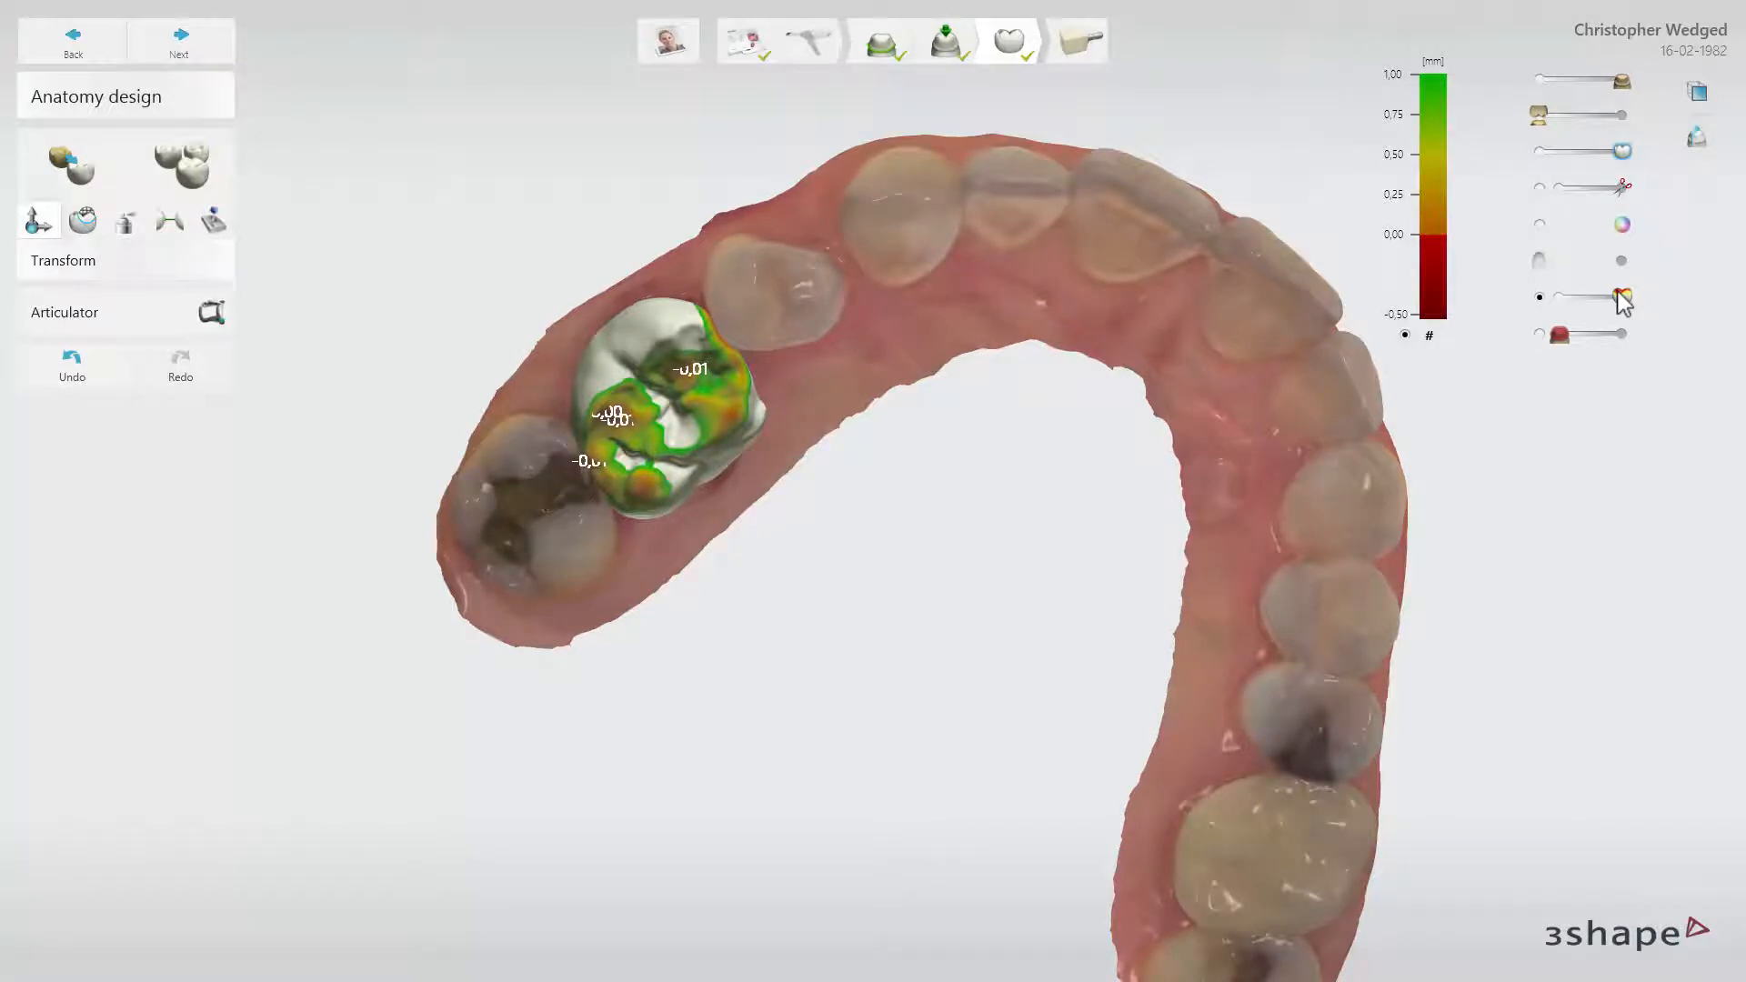
mouse_move(1621, 297)
mouse_down()
mouse_move(1551, 300)
mouse_move(1623, 296)
mouse_up()
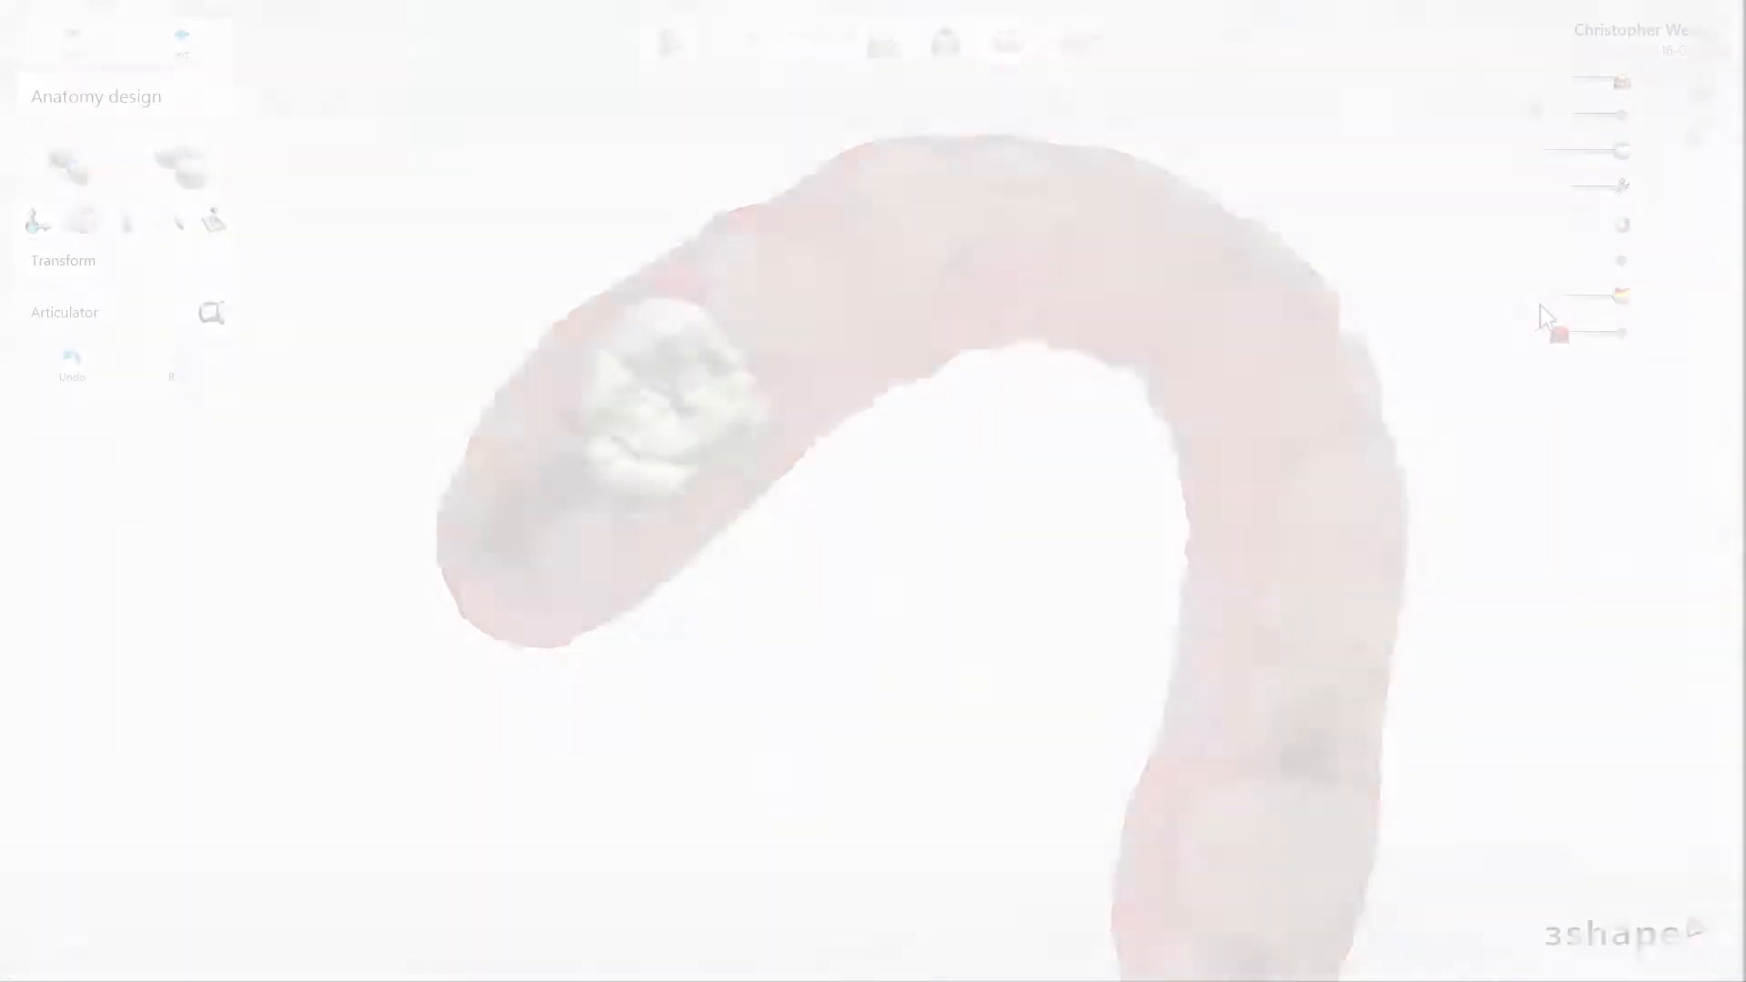
click(1539, 297)
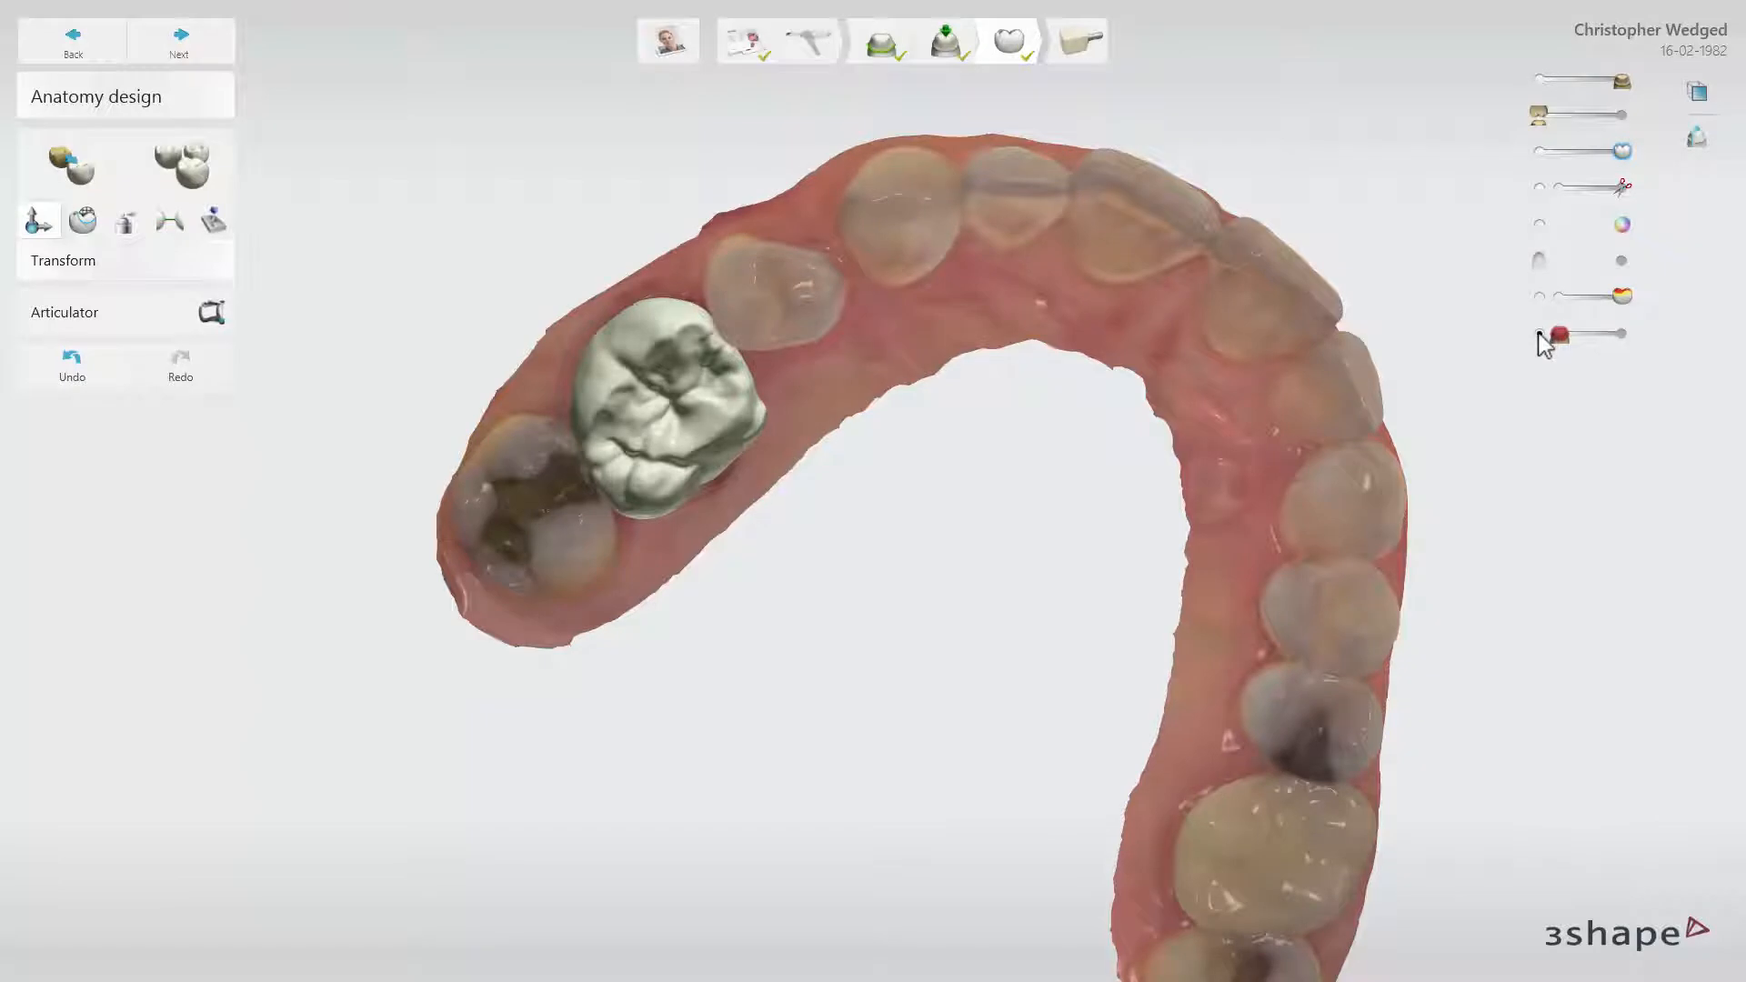
Display the red scan overlay at its maximum setting and switch the model to the standard front view
drag(1559, 337, 1630, 338)
drag(1623, 151, 1645, 184)
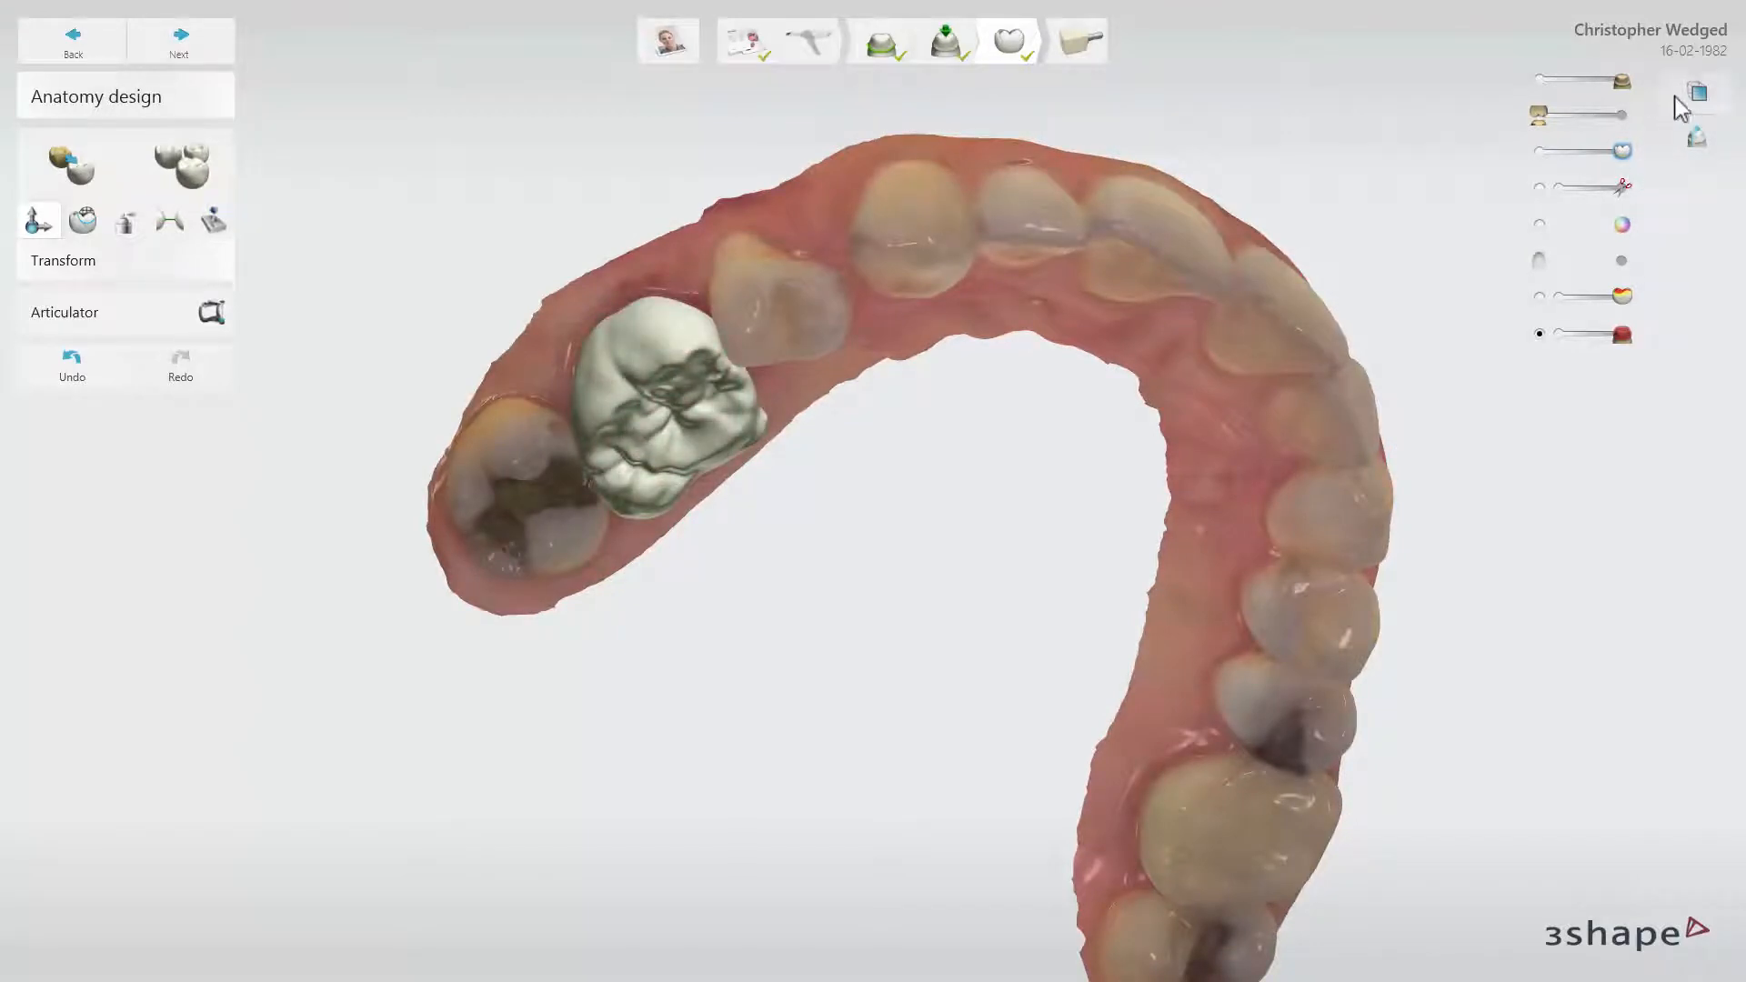
click(1699, 96)
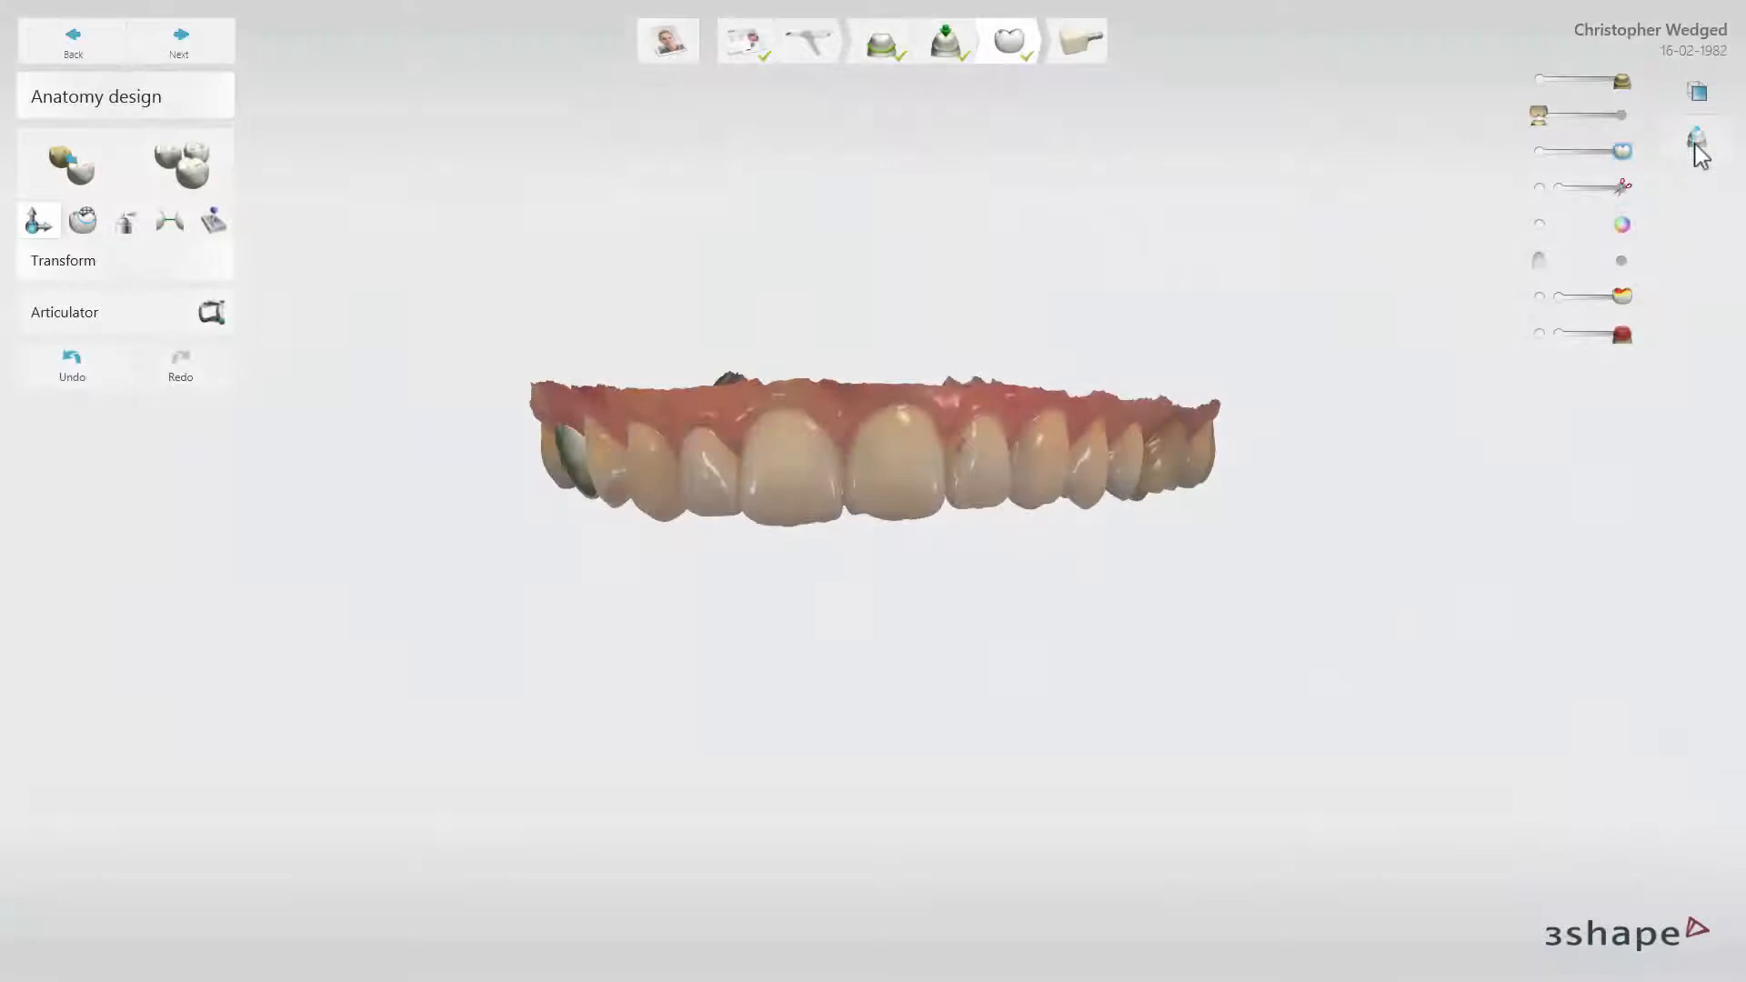
Create a cross section with a line running across the molar crown from the cheek side to the palatal side
click(1698, 146)
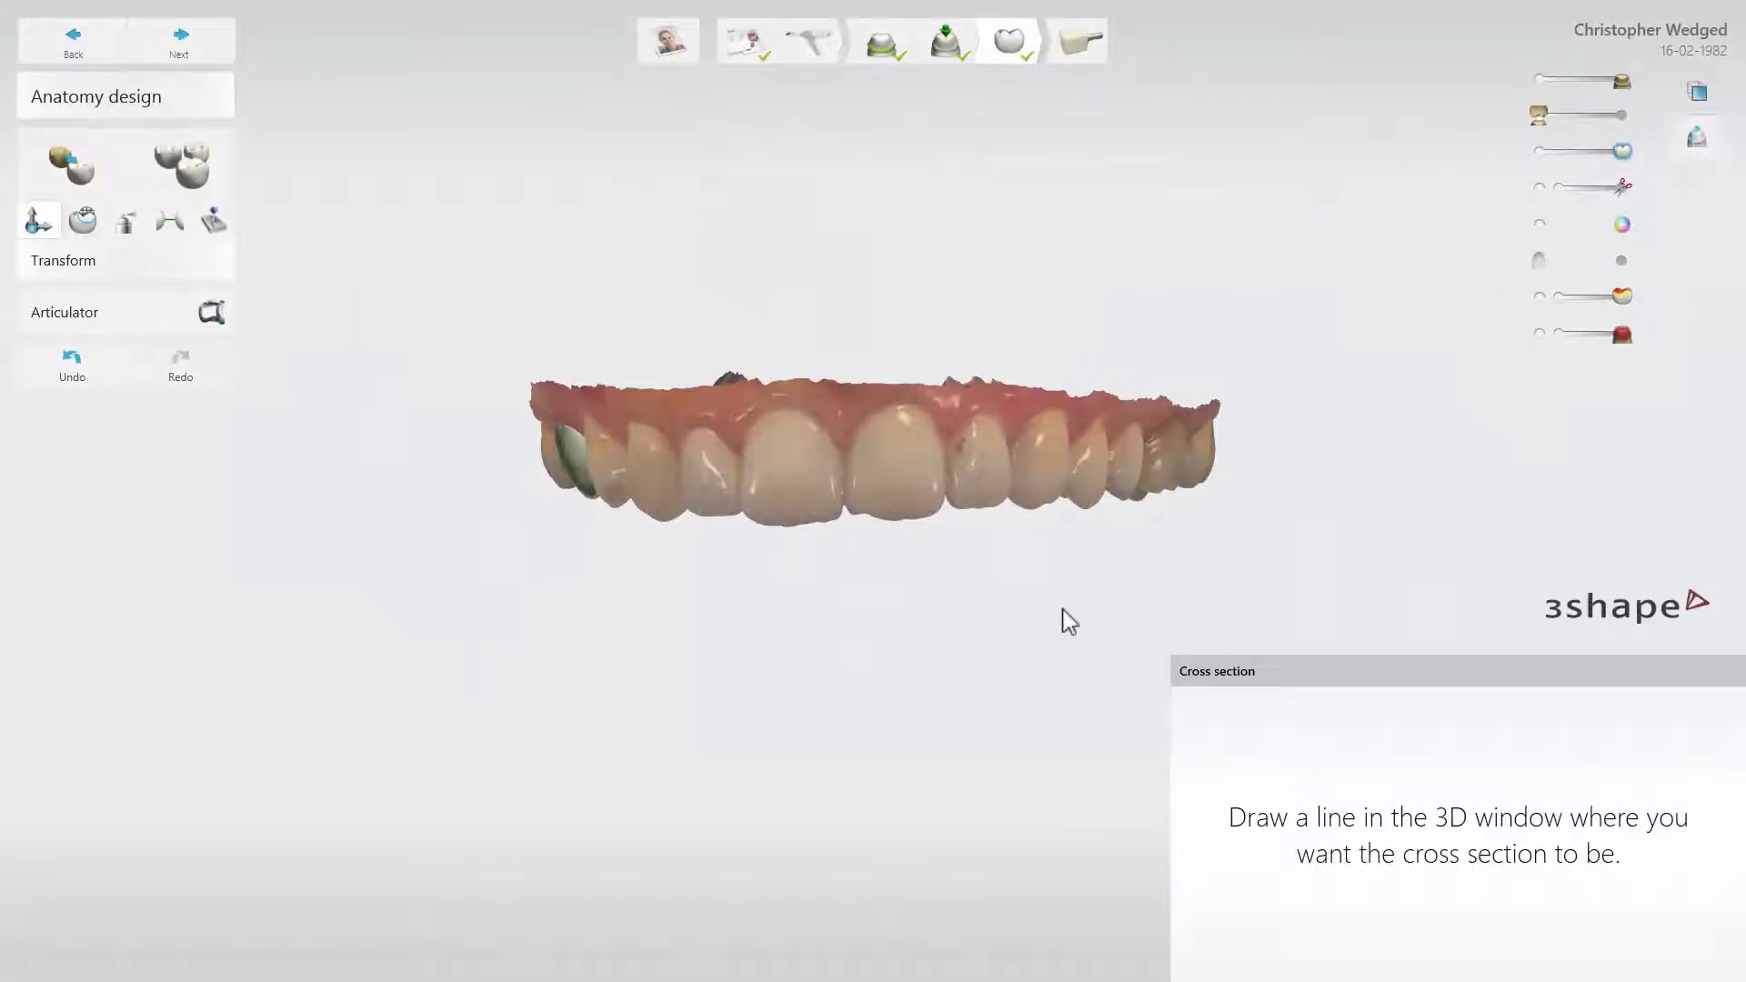
right_drag(1062, 607, 1069, 484)
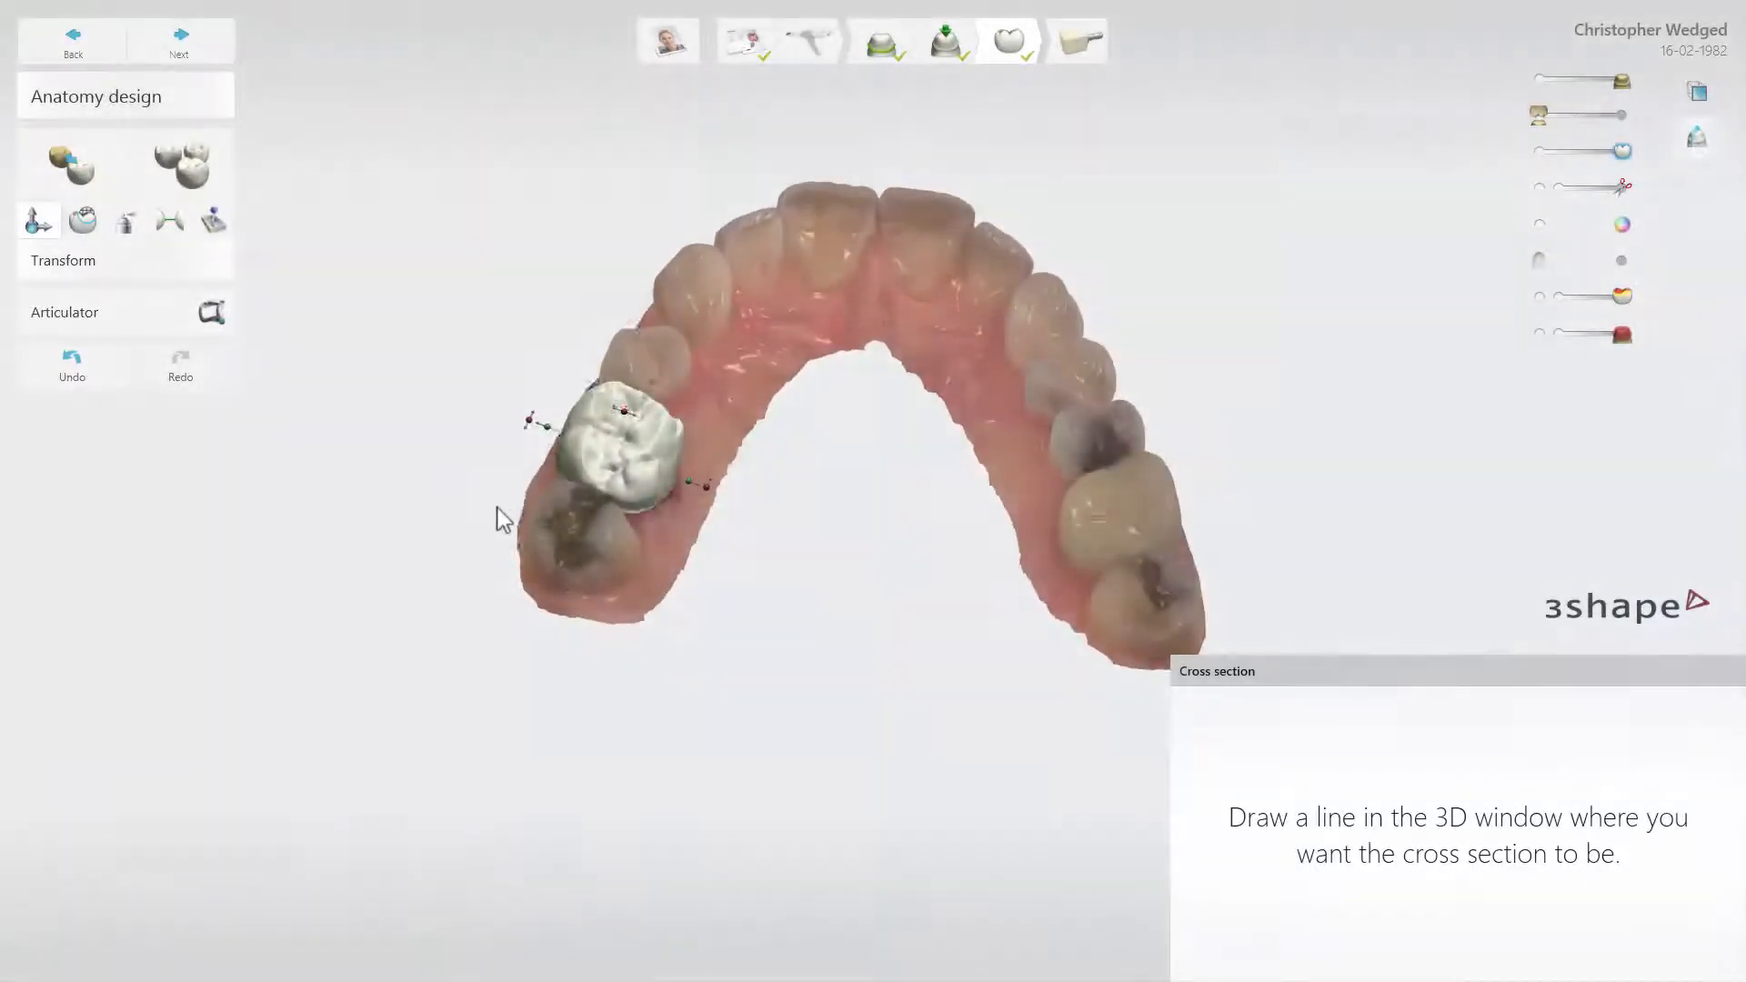
right_drag(495, 508, 493, 547)
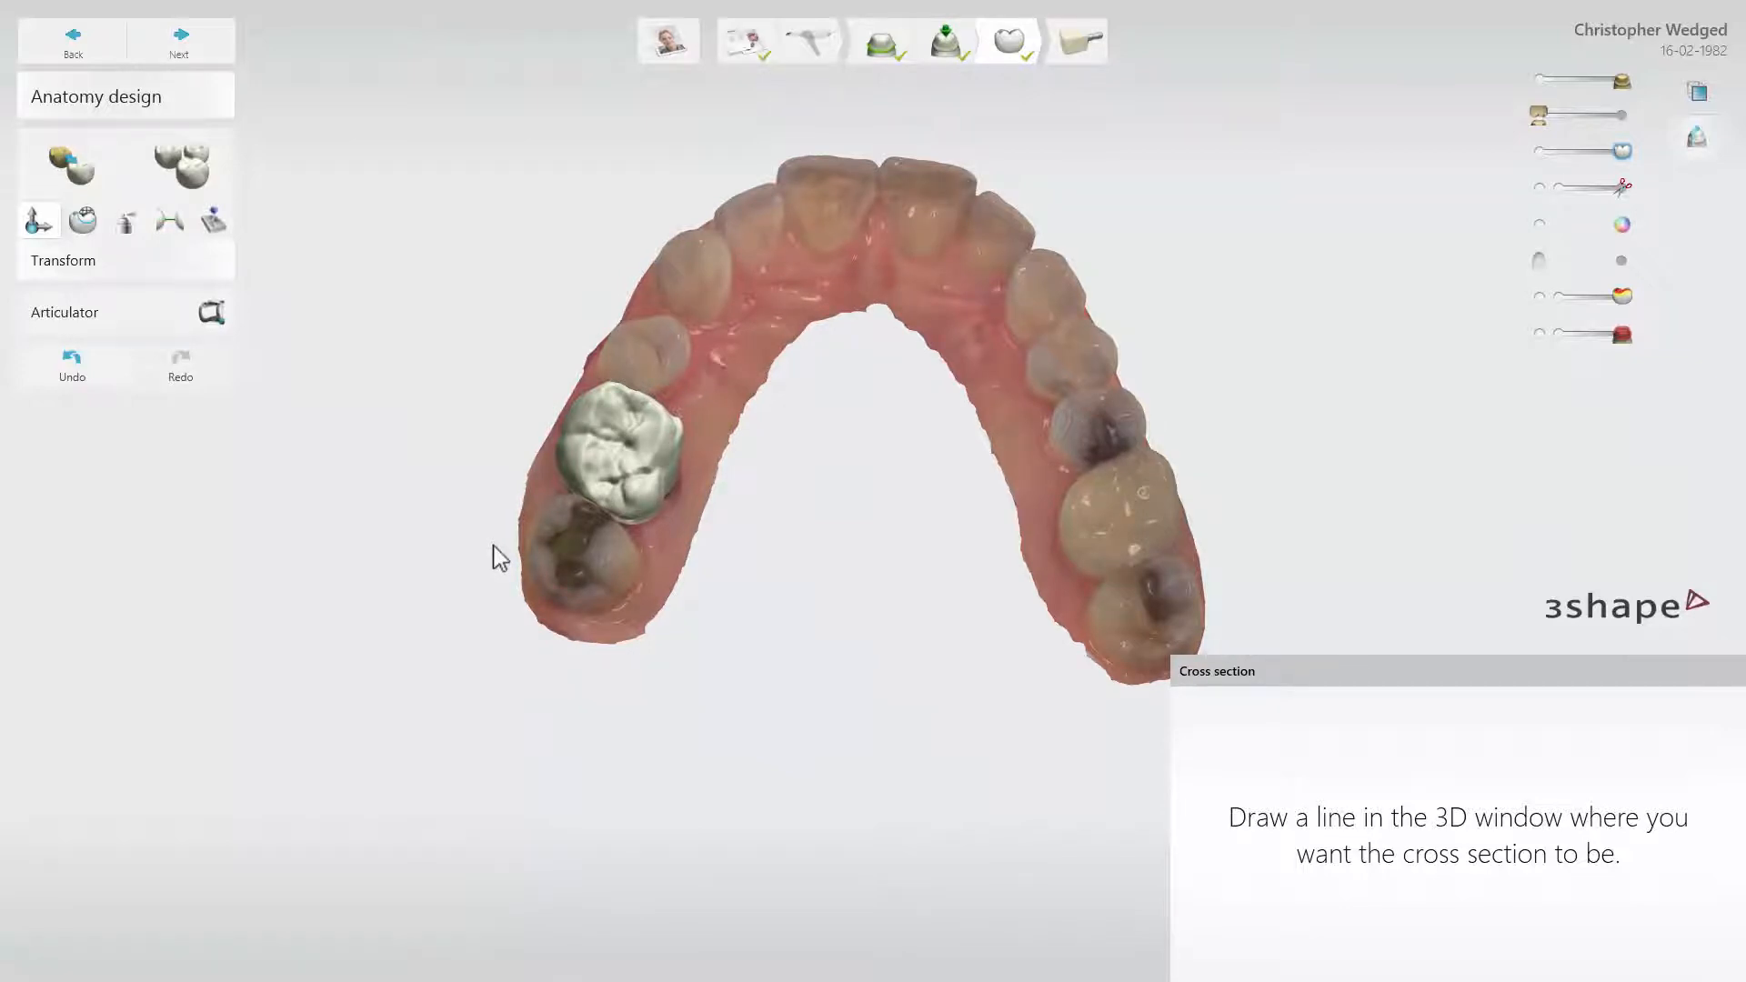
drag(489, 385, 789, 509)
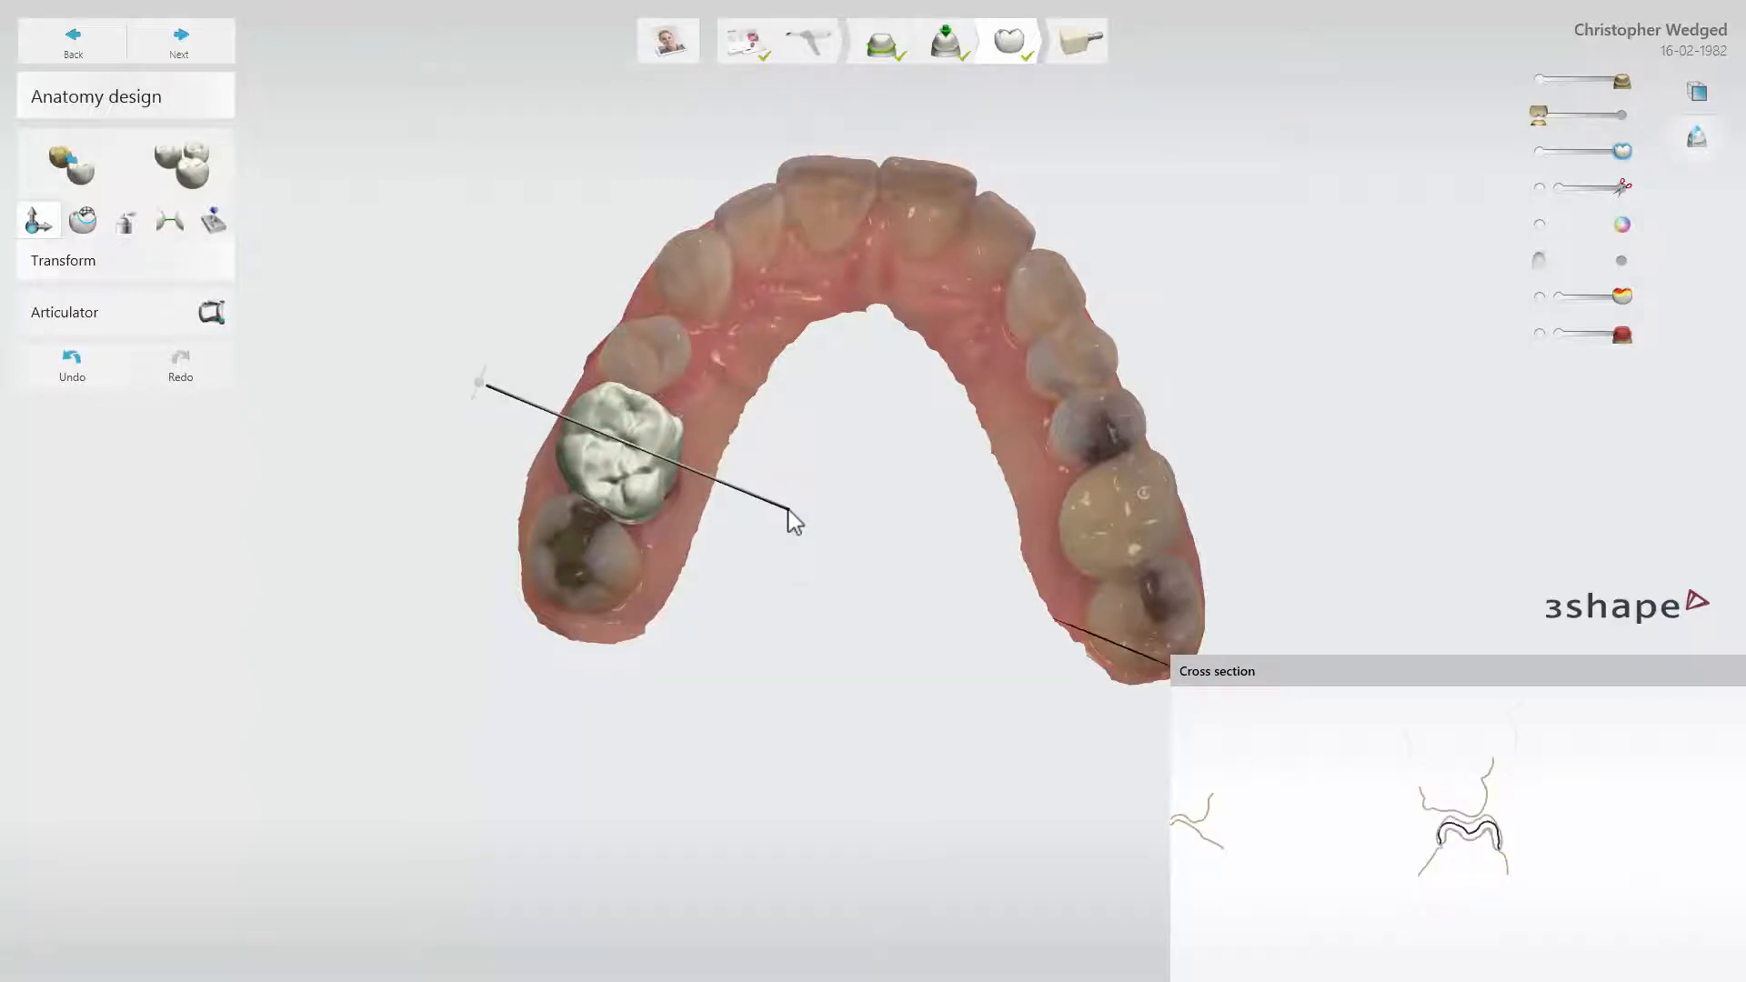
Enlarge the crown's outline in the cross section and measure the thickness of its outer side wall
scroll(1432, 819, up, 3)
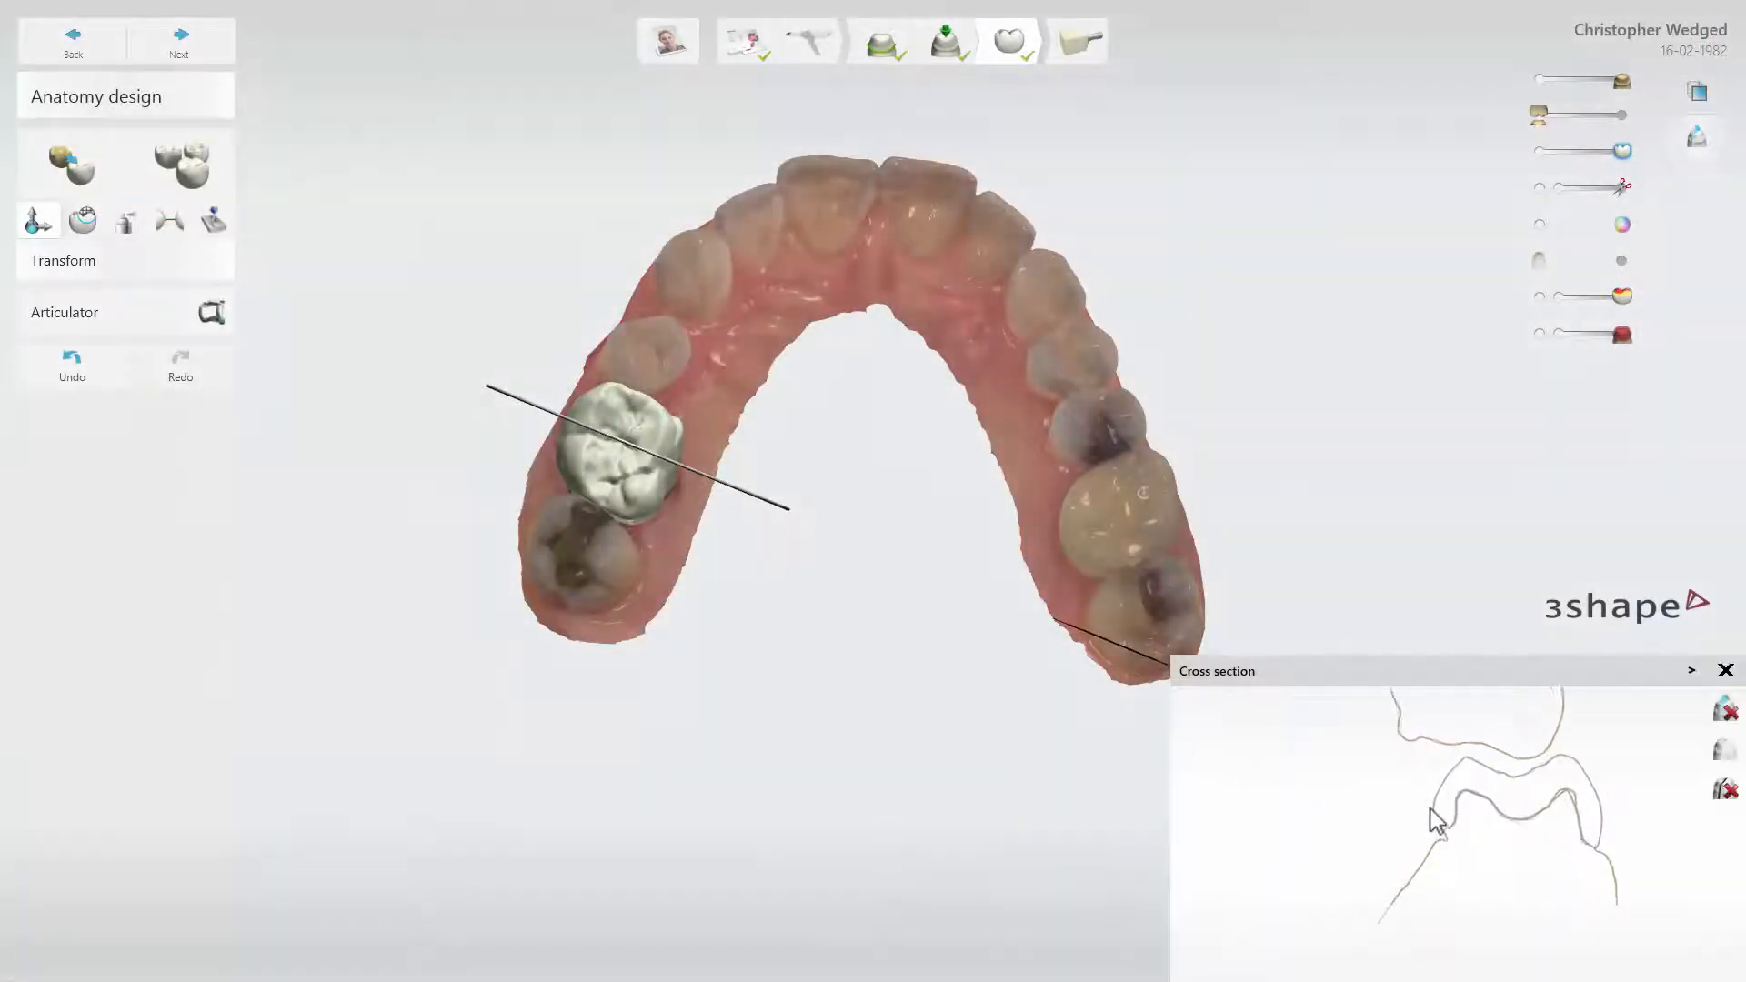
scroll(1433, 819, up, 4)
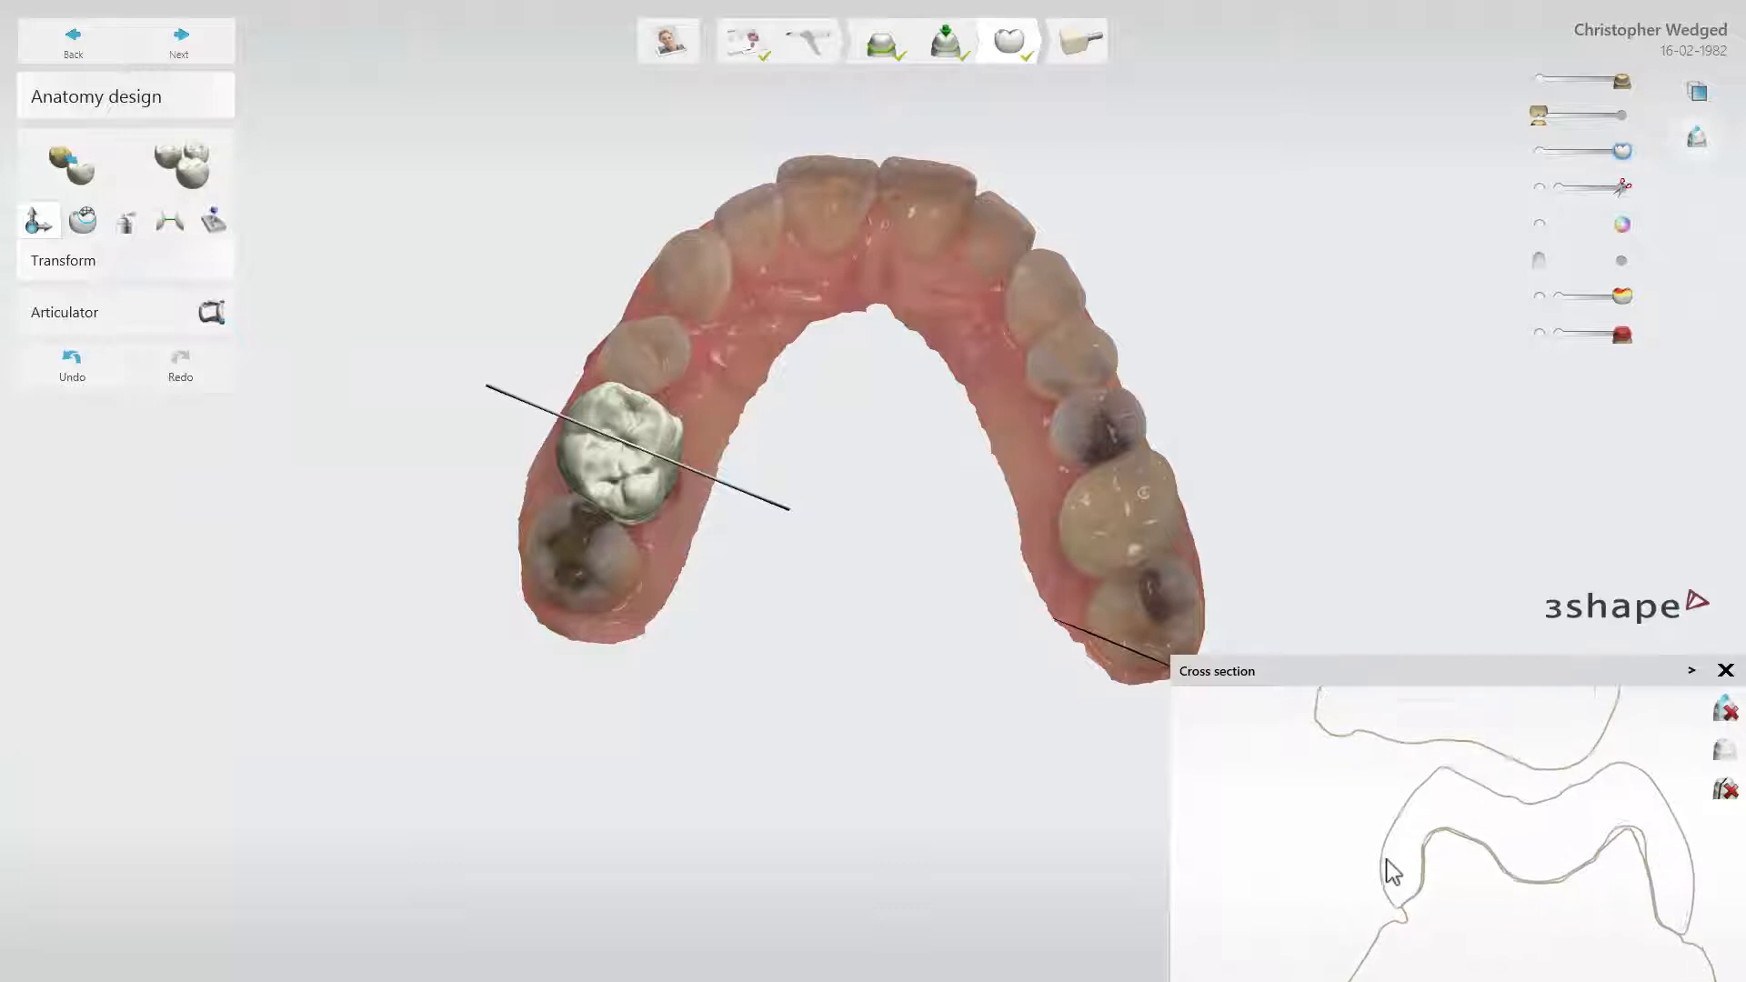
scroll(1394, 871, up, 3)
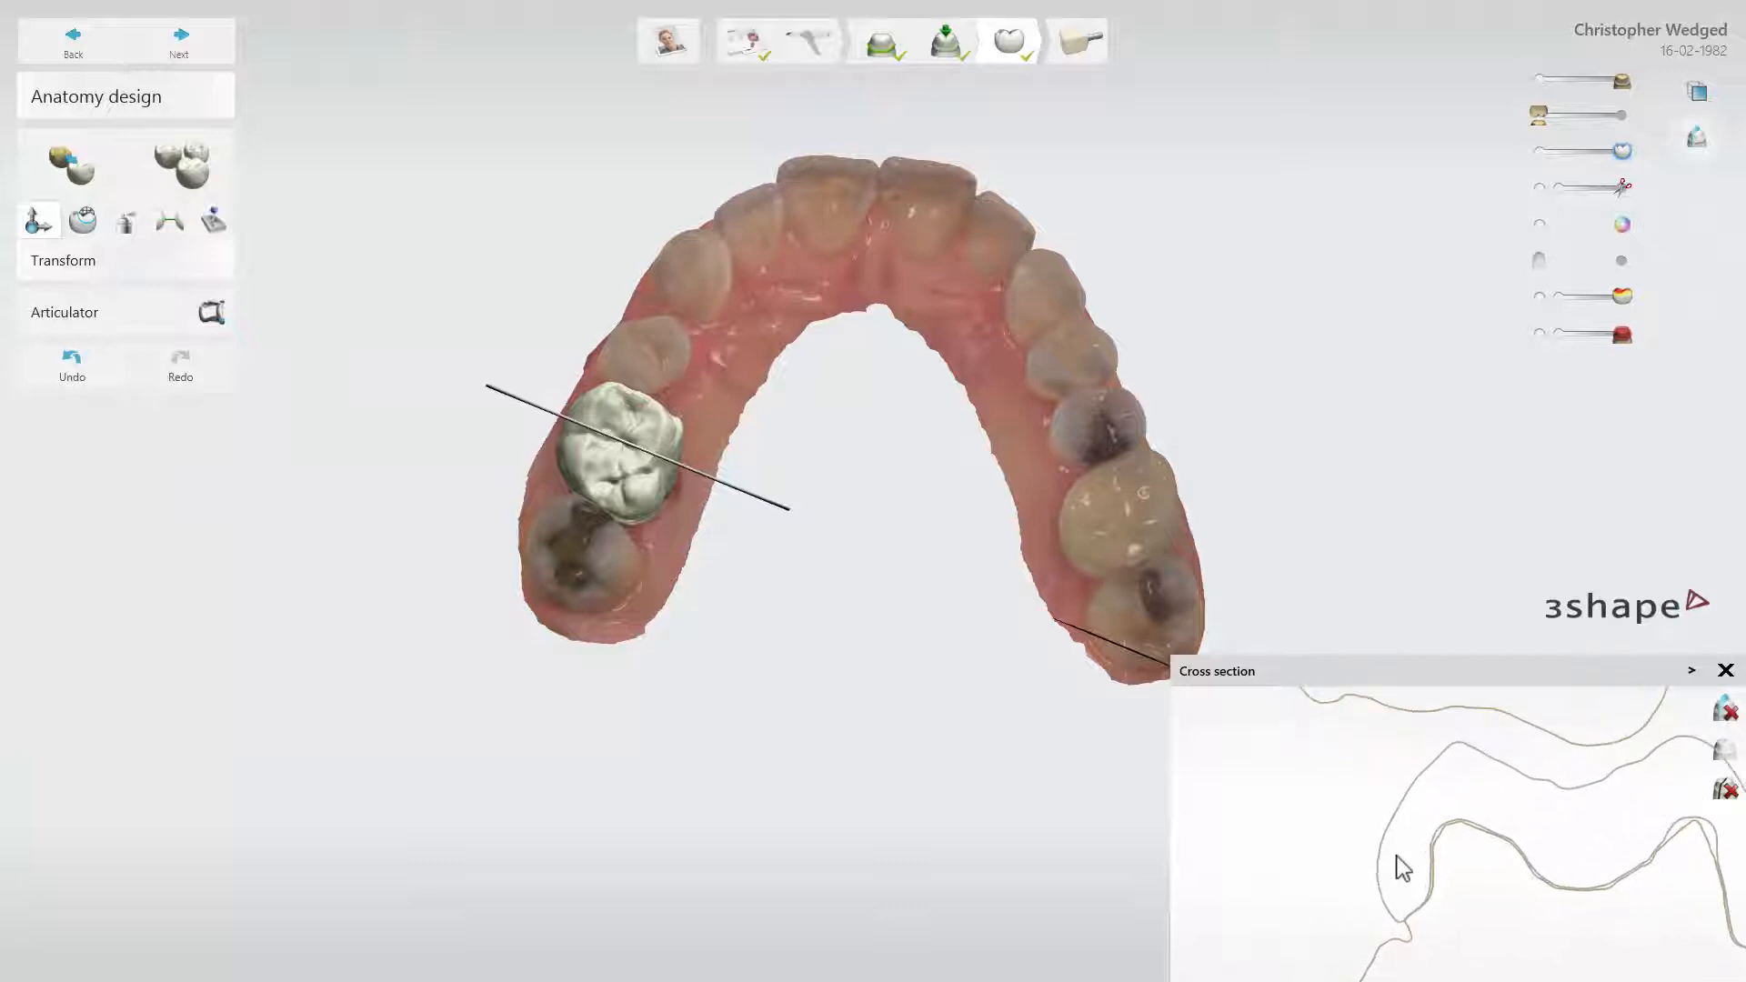
click(1244, 817)
drag(1245, 816, 1289, 826)
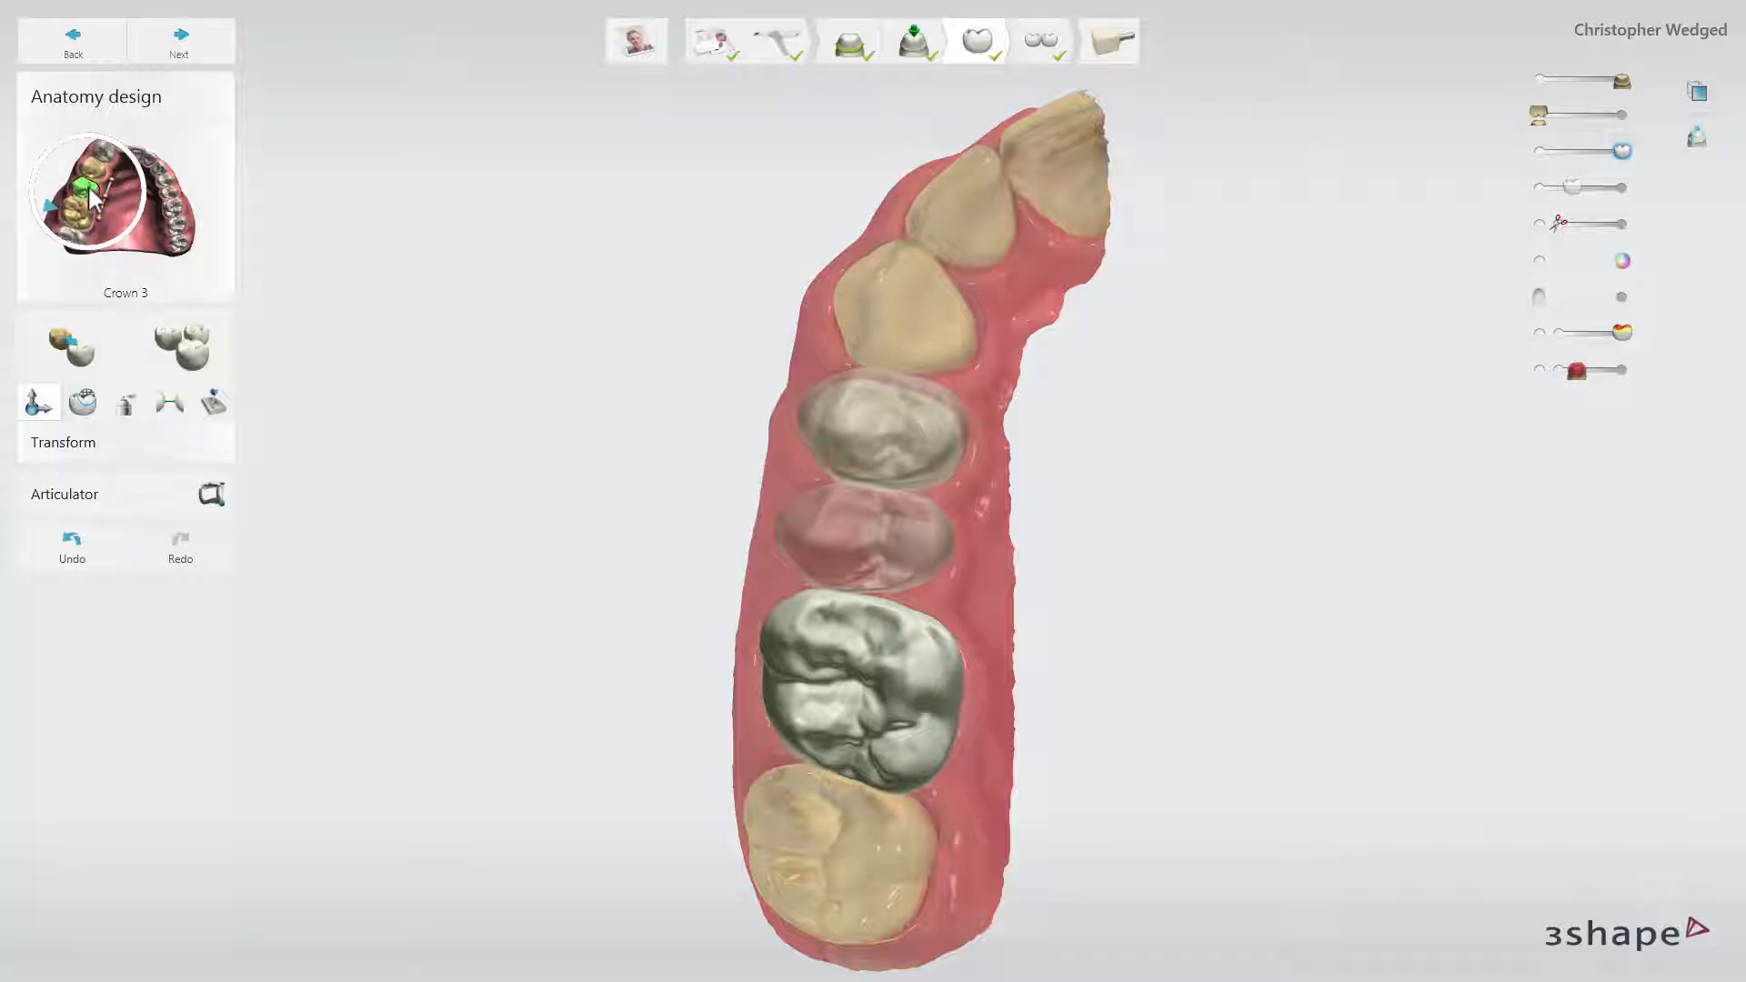
Make the crown next to the canine the active unit, and switch to the translucent unit between it and the molar
click(94, 192)
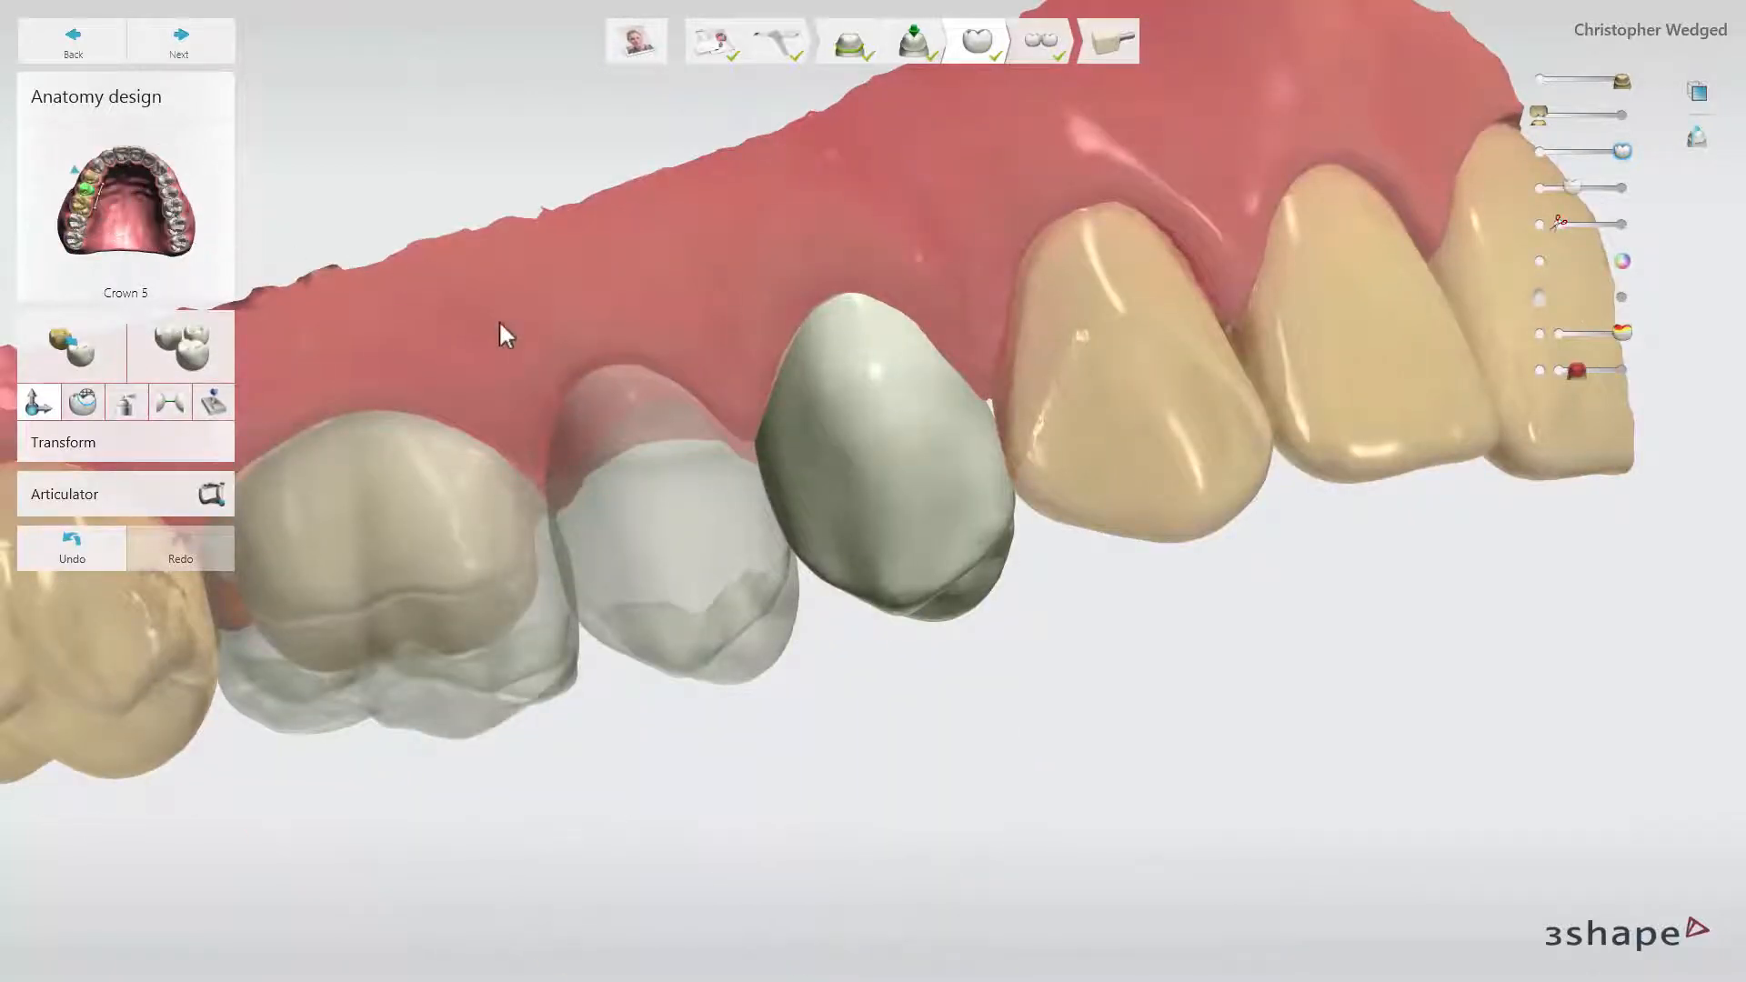
click(657, 482)
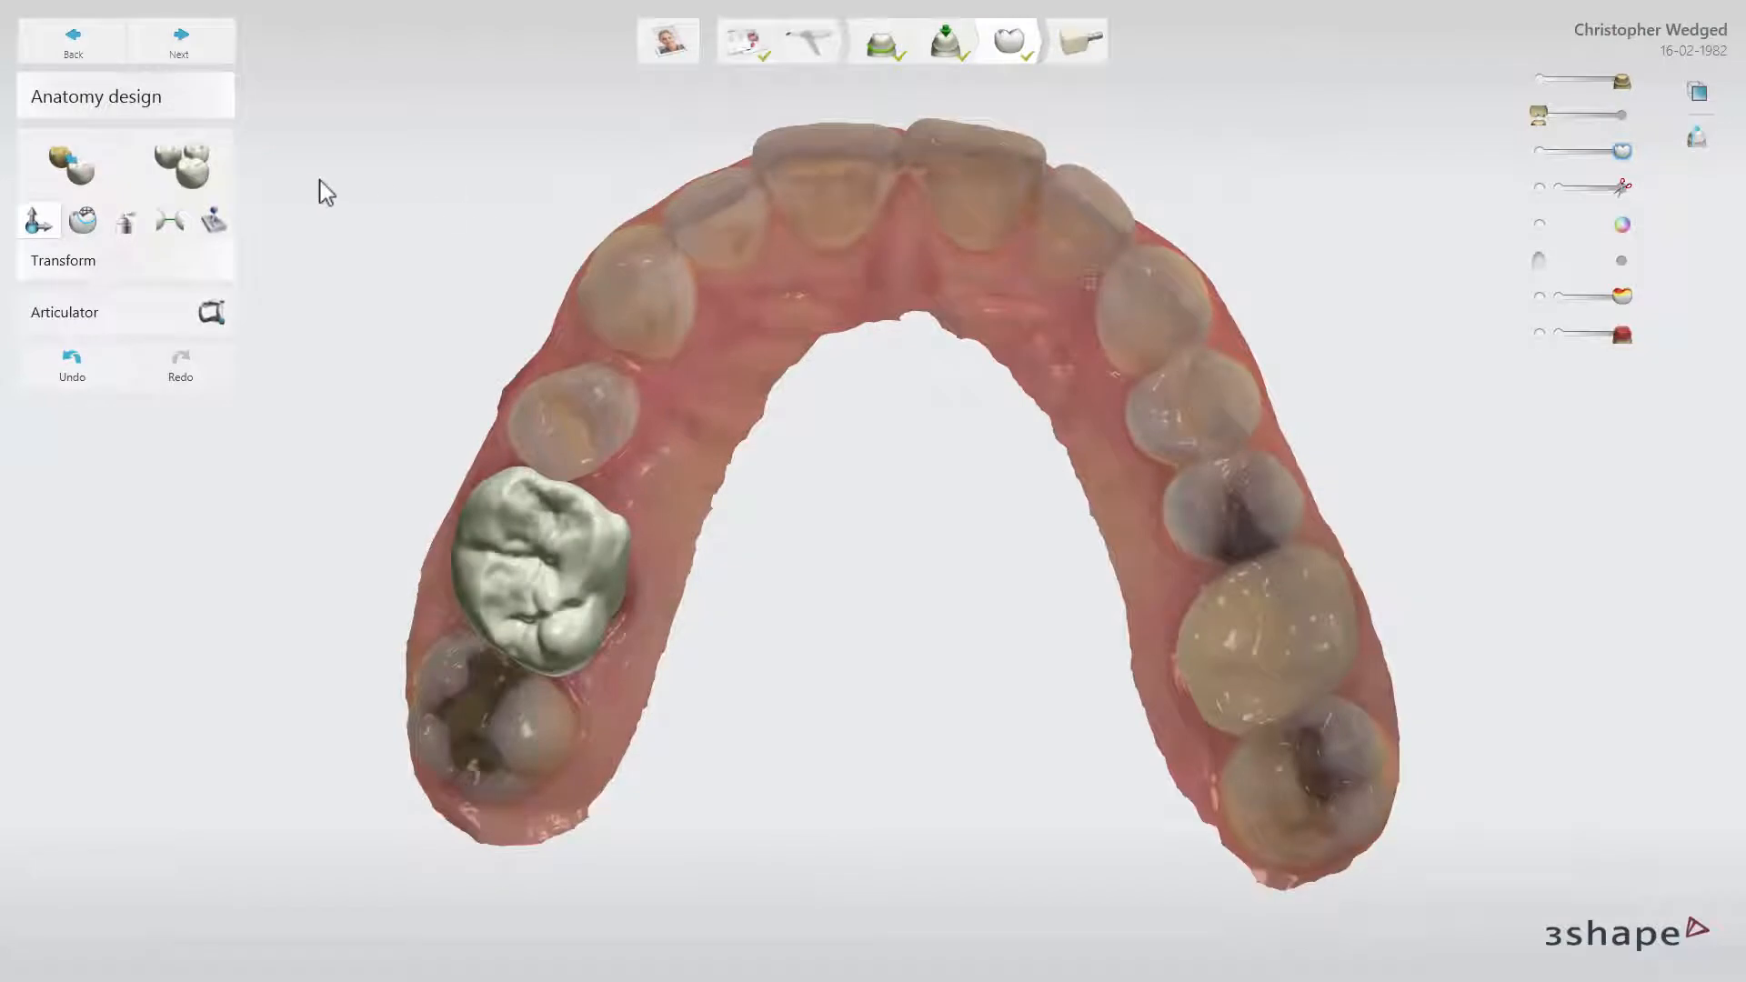
Copy the occlusal anatomy of the matching molar on the opposite side of the arch onto the crown
click(115, 169)
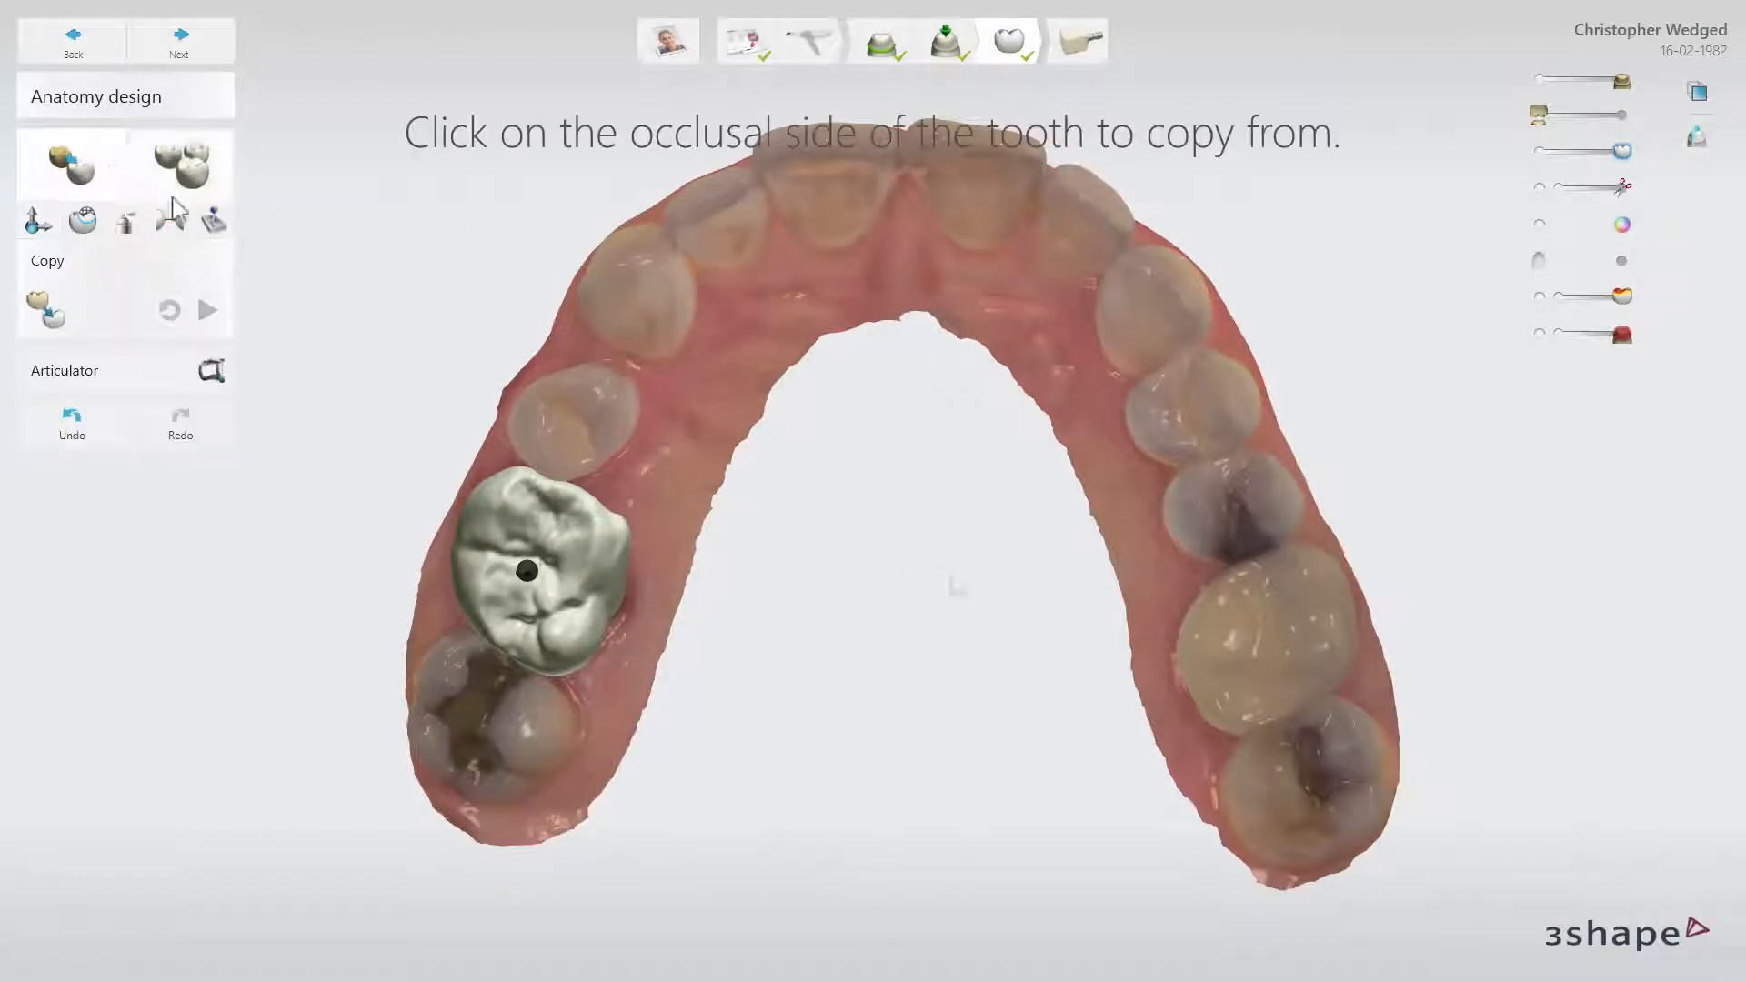
click(1274, 637)
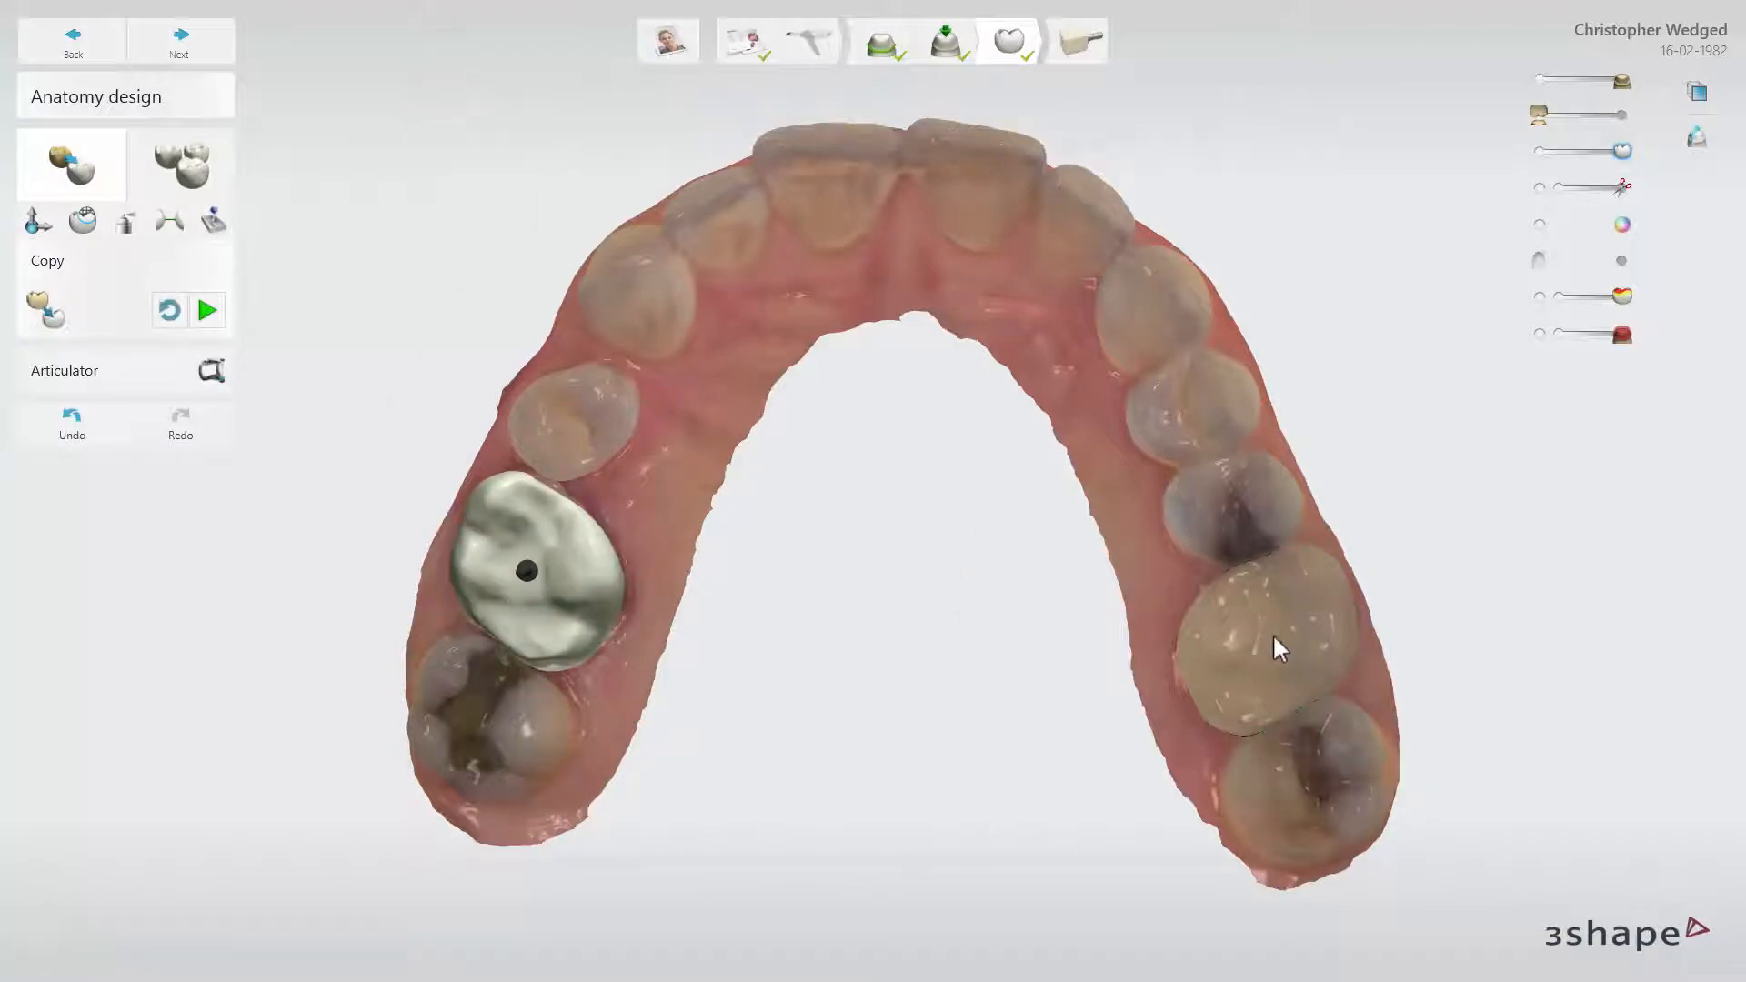
drag(1621, 189, 1616, 152)
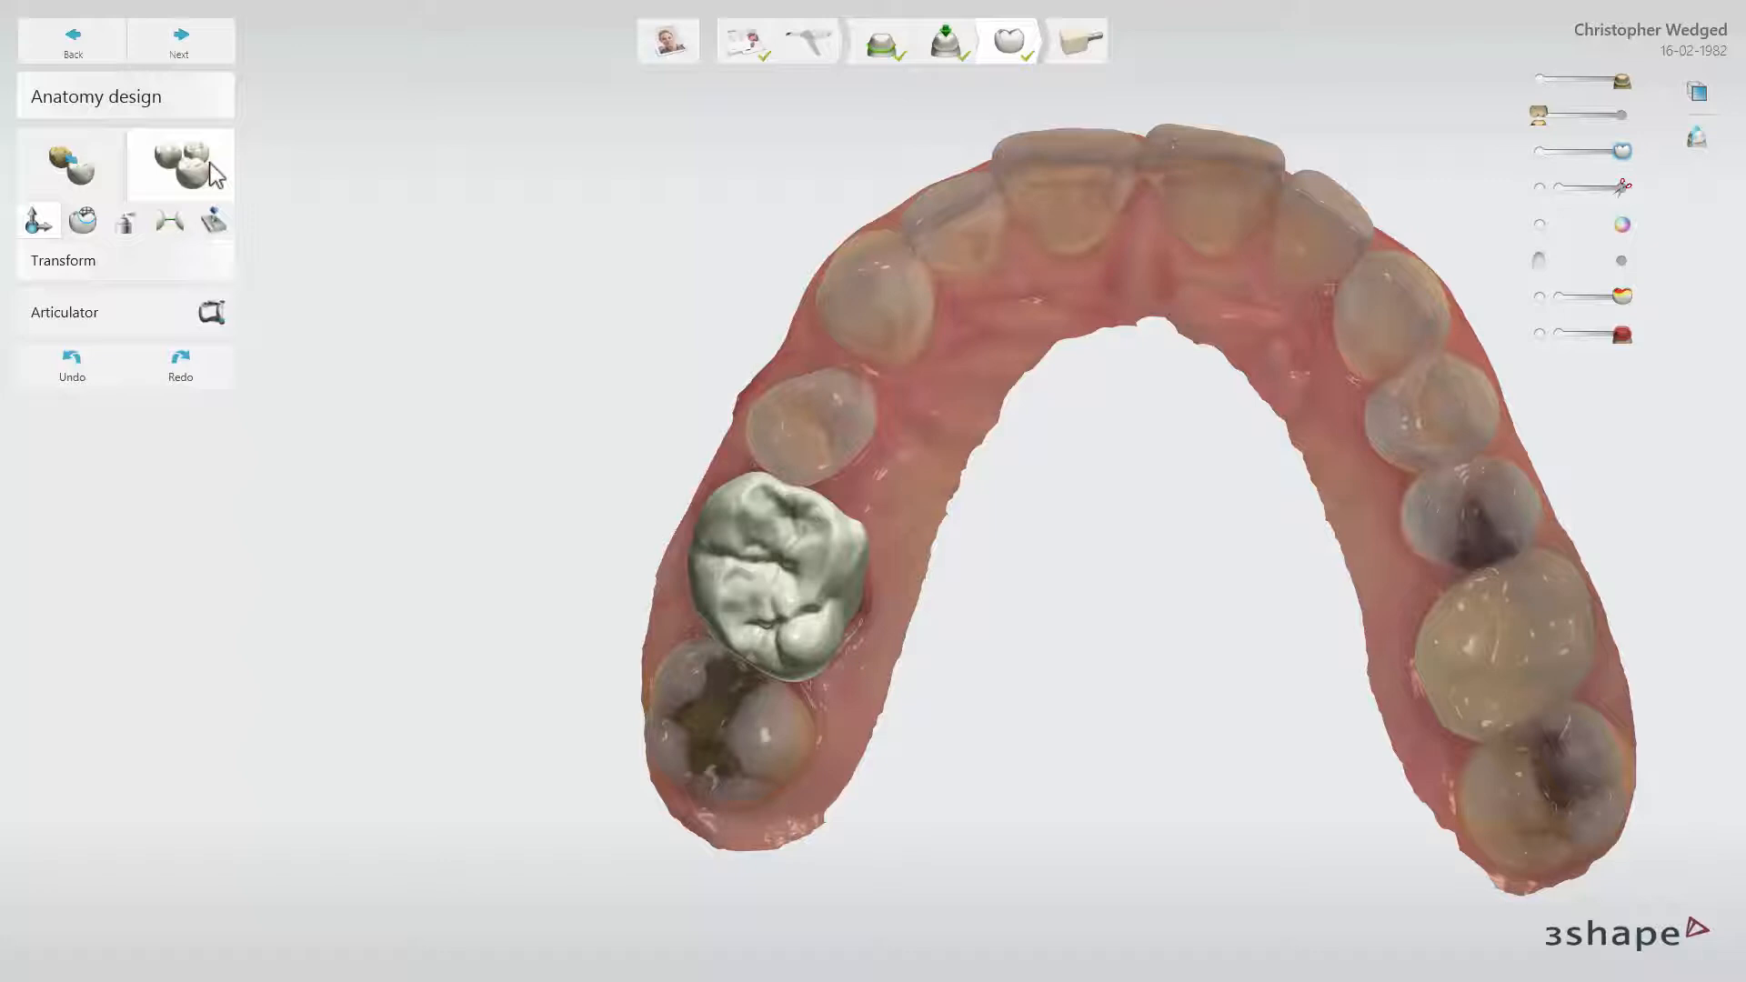
Apply the Allure DS1 RealView smile library to the molar crown
click(214, 172)
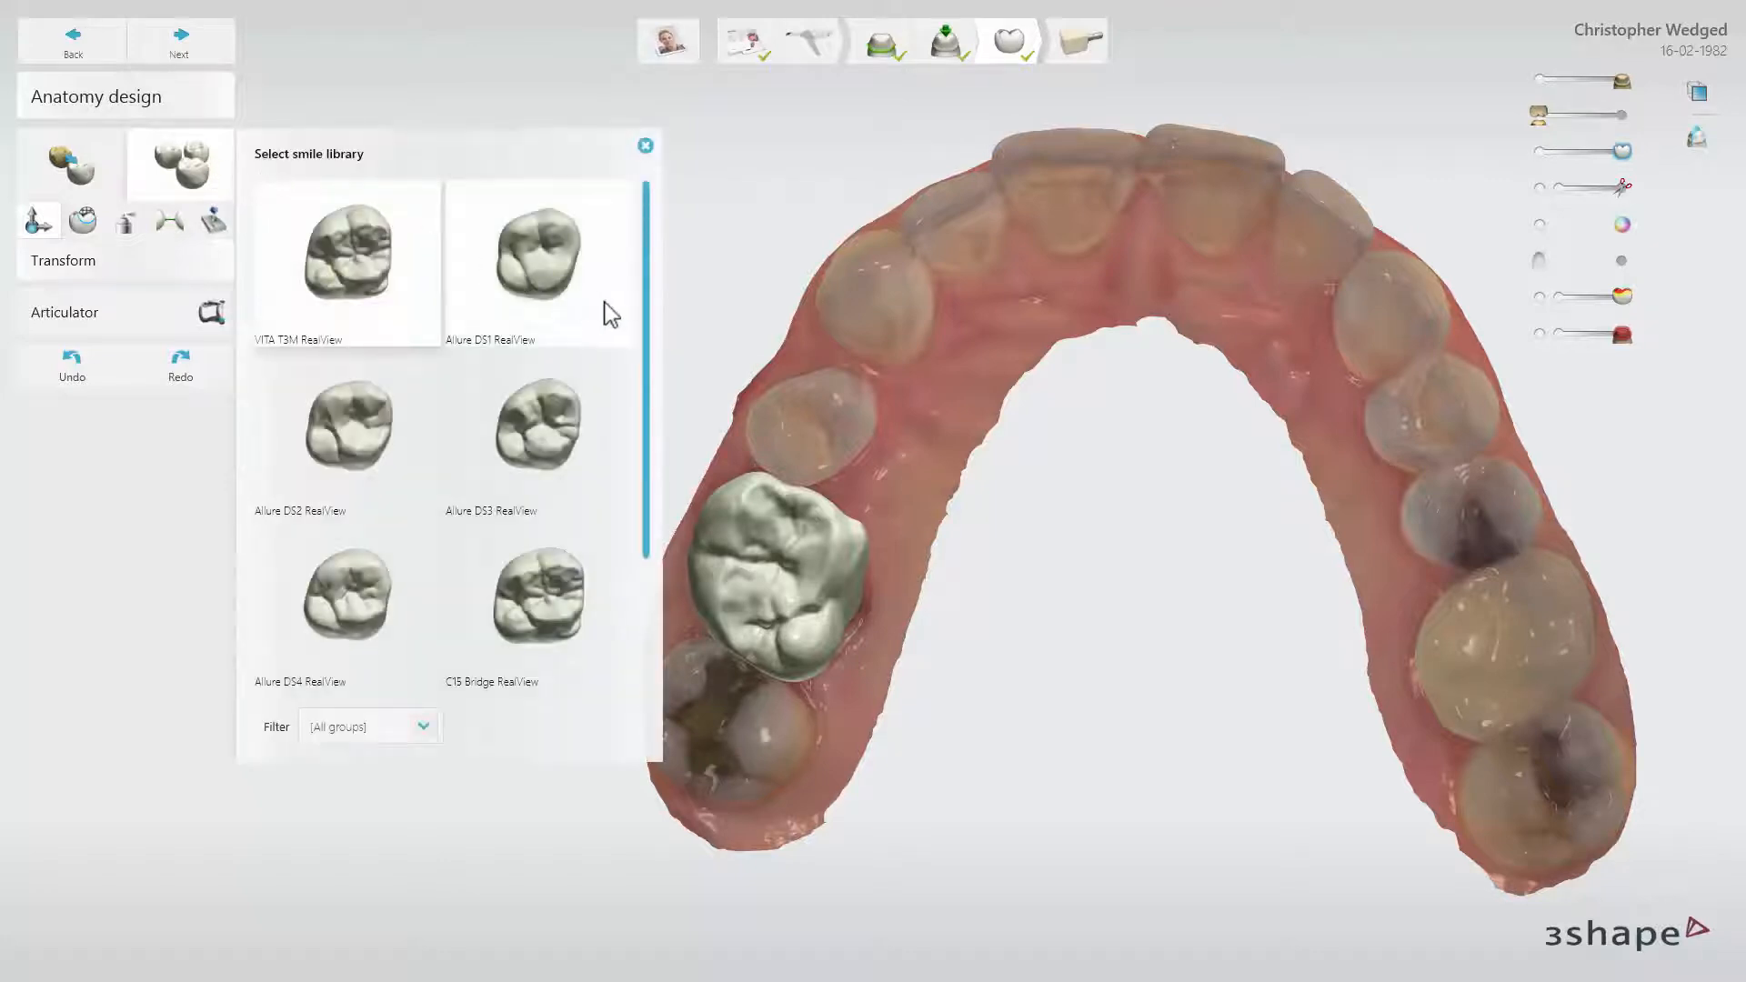
mouse_move(651, 326)
mouse_down()
mouse_move(655, 428)
mouse_move(673, 315)
mouse_up()
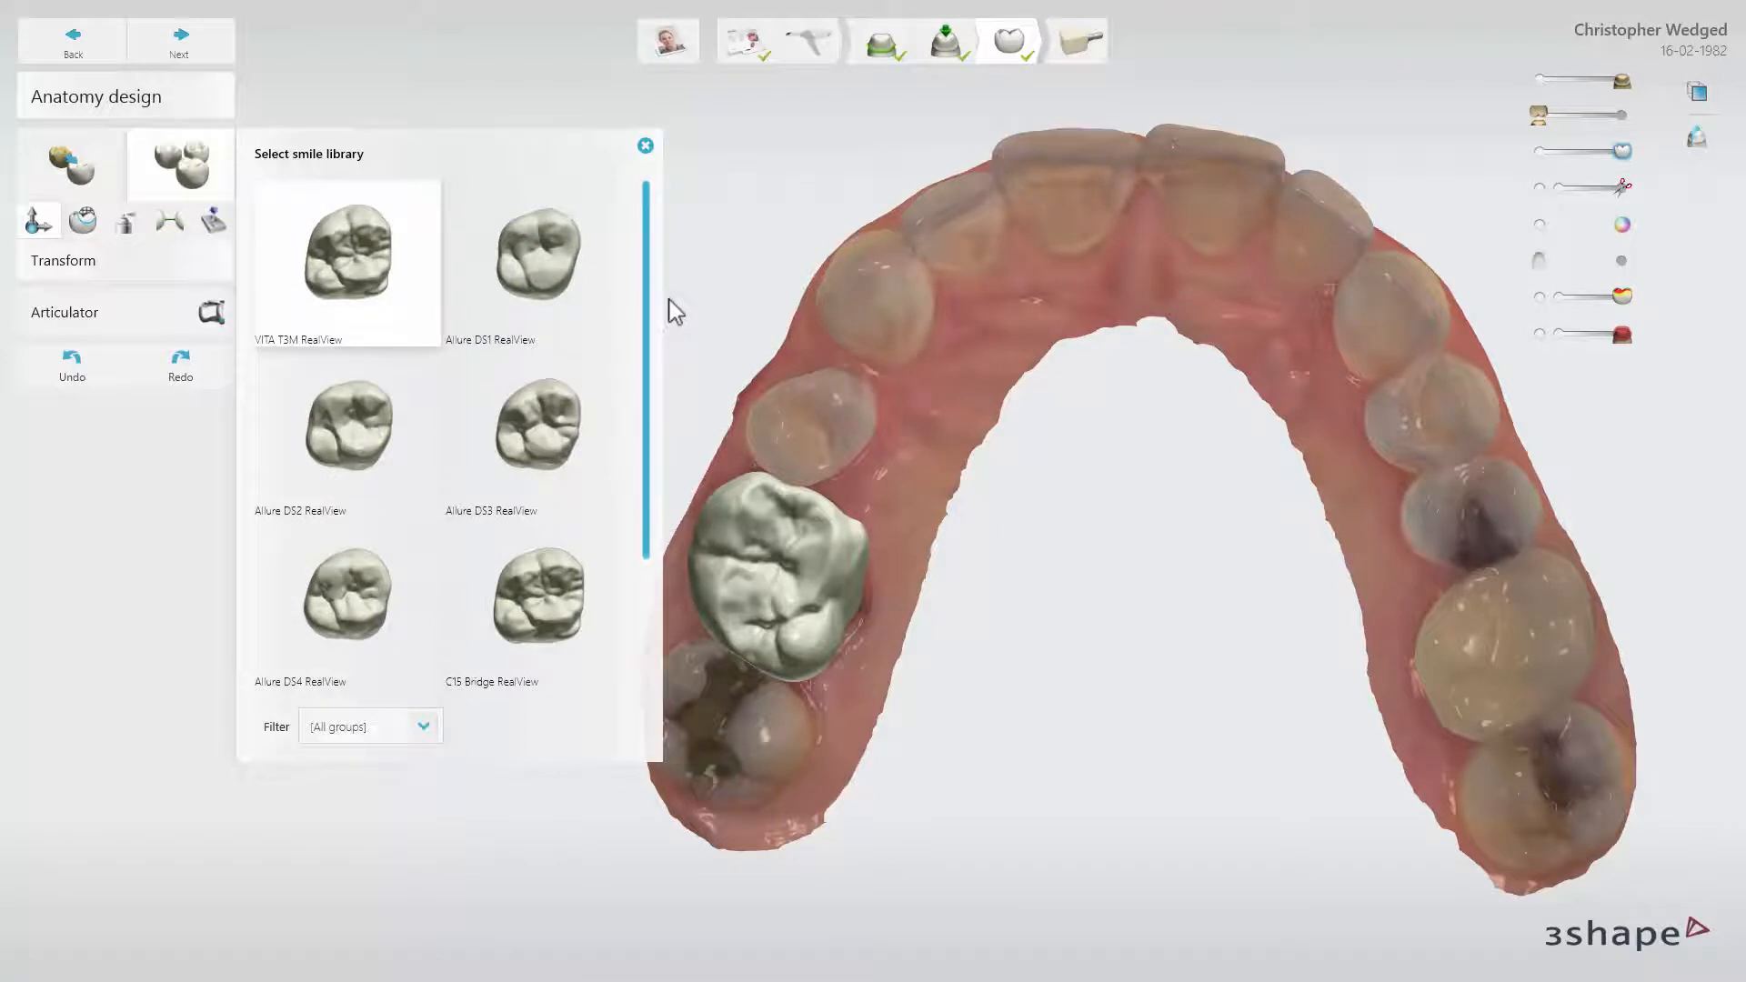
click(555, 259)
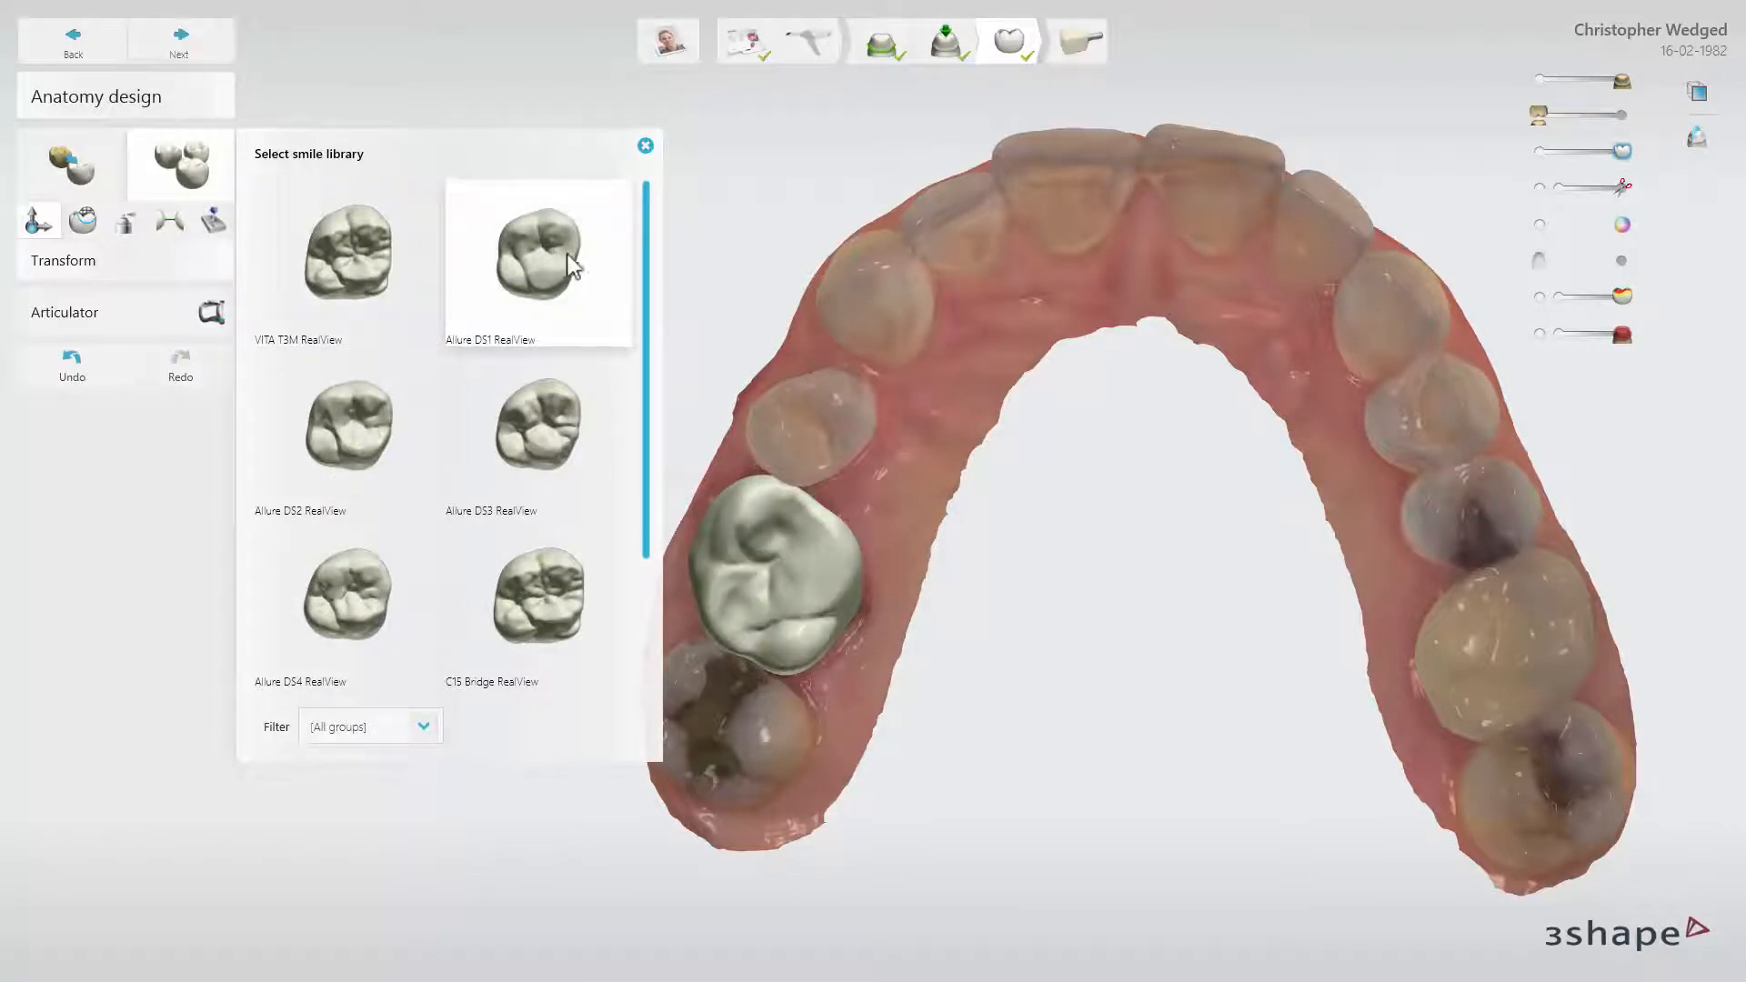
click(645, 147)
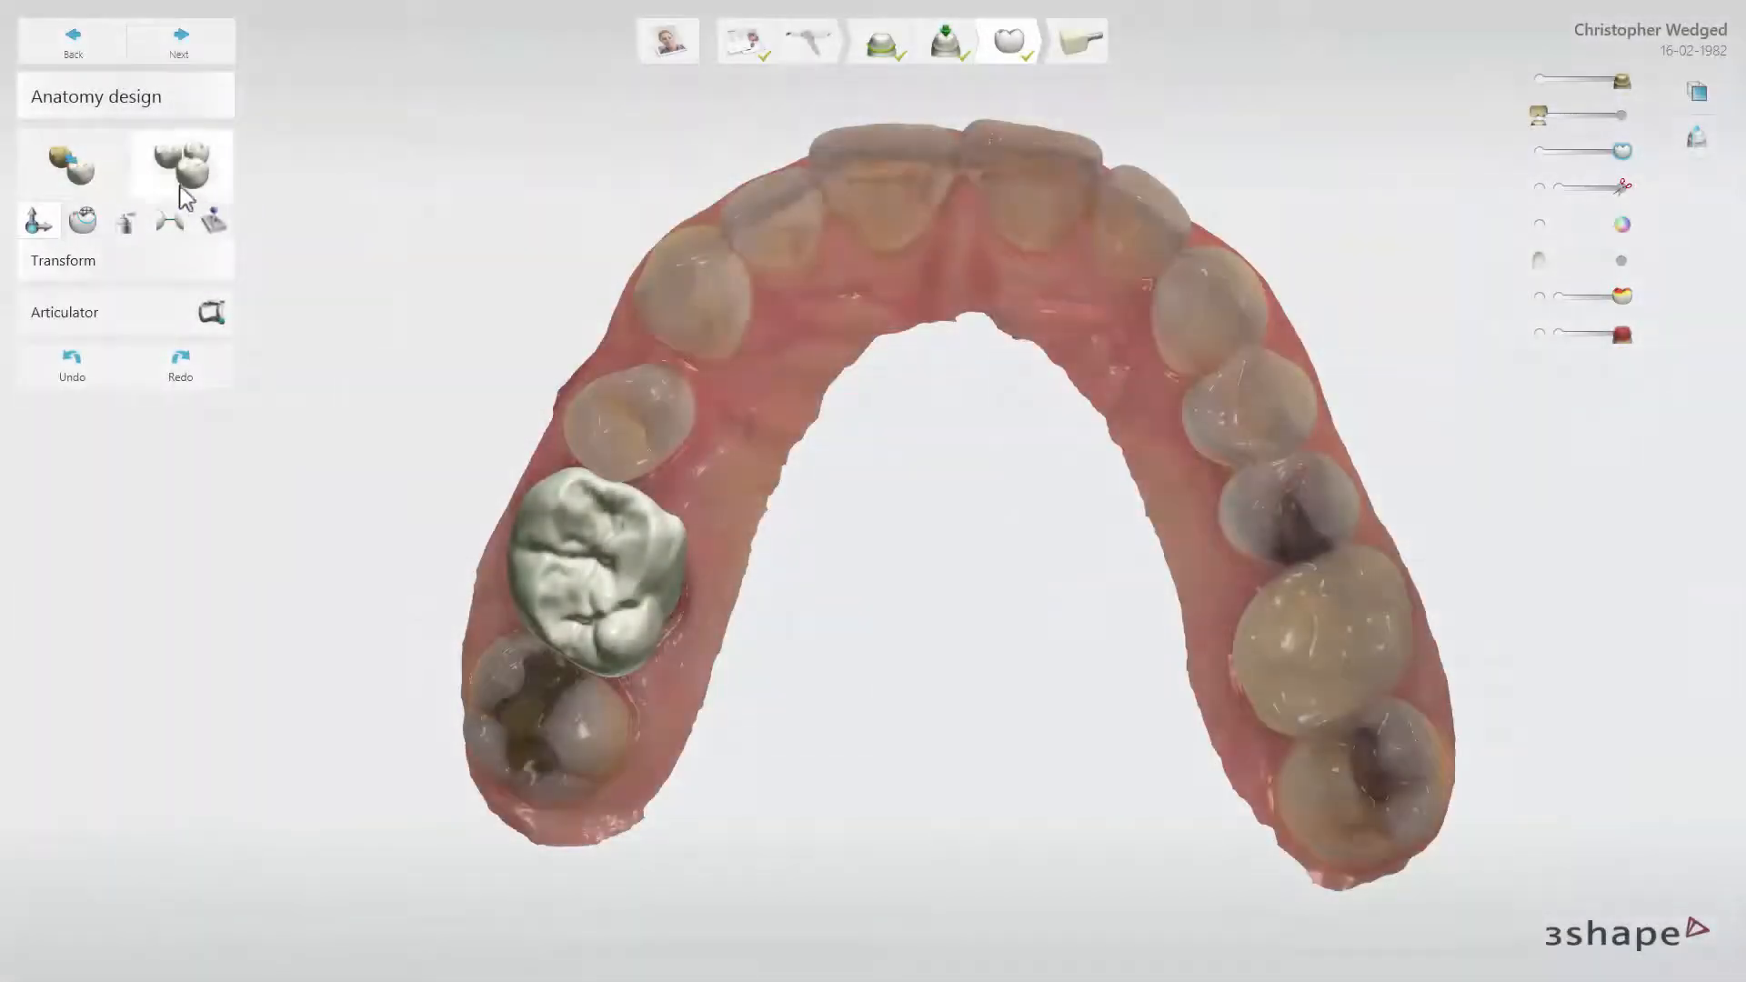
Shift the molar crown slightly toward the cheek and the premolar with Transform, and adjust its palatal side
click(38, 228)
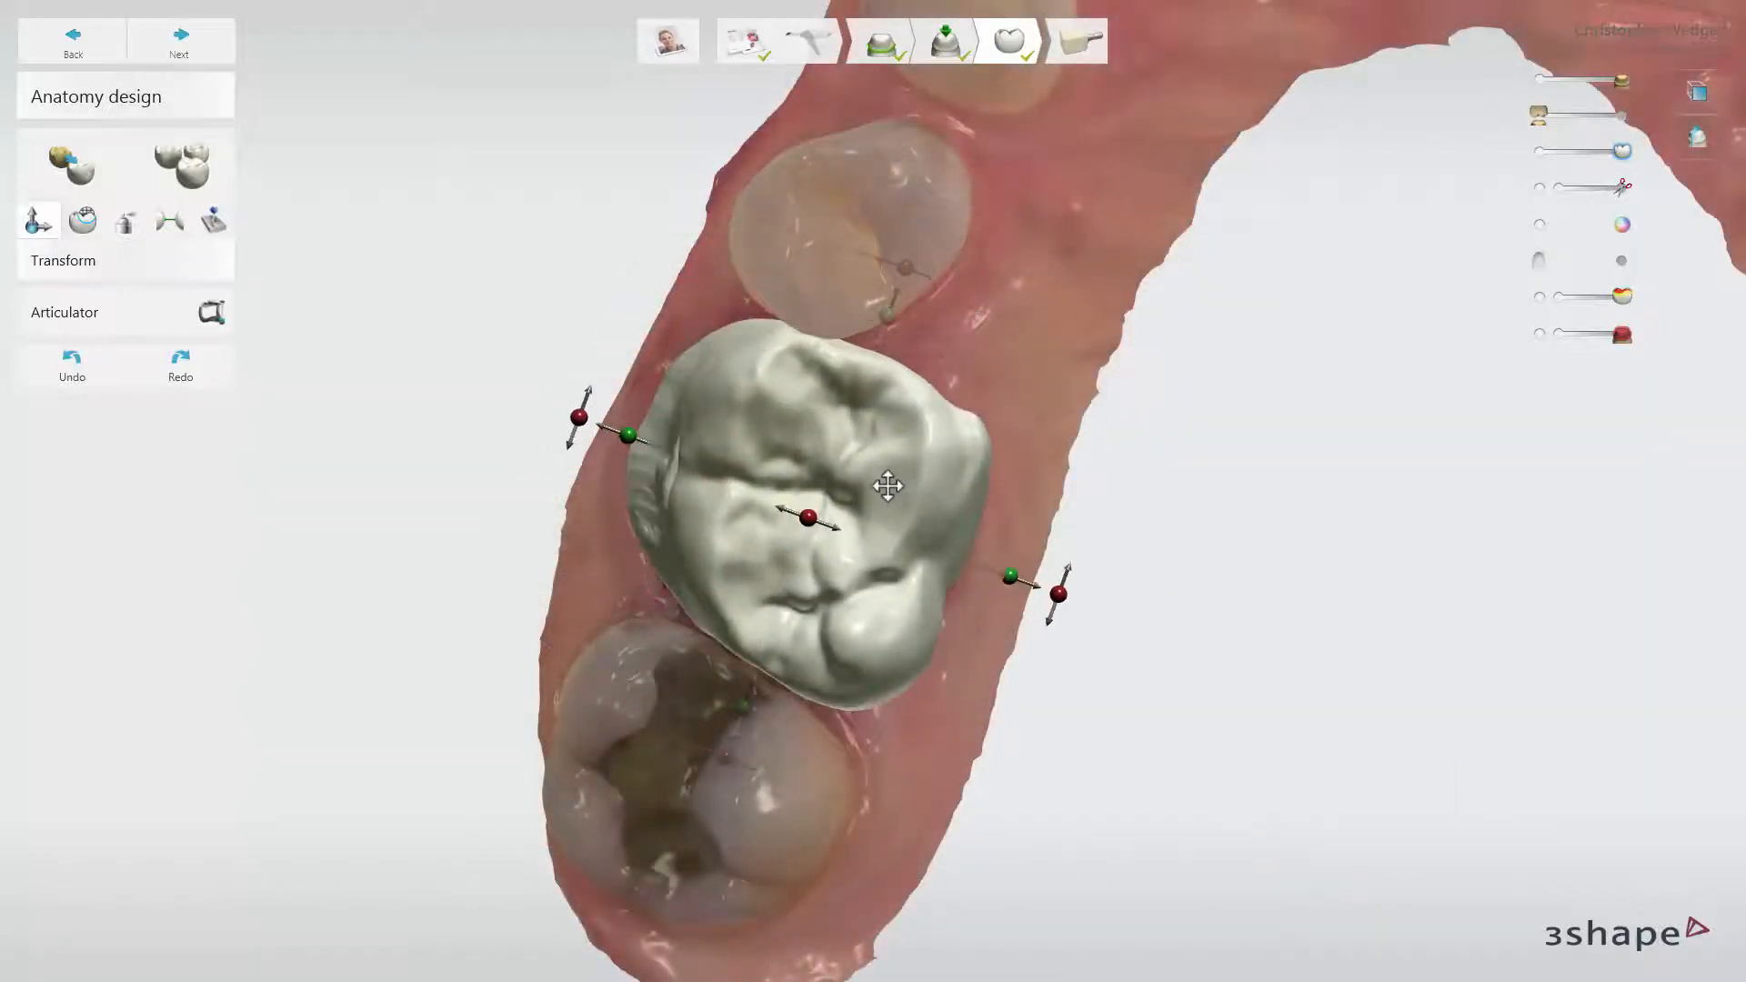
drag(888, 486, 849, 464)
drag(1030, 580, 1000, 560)
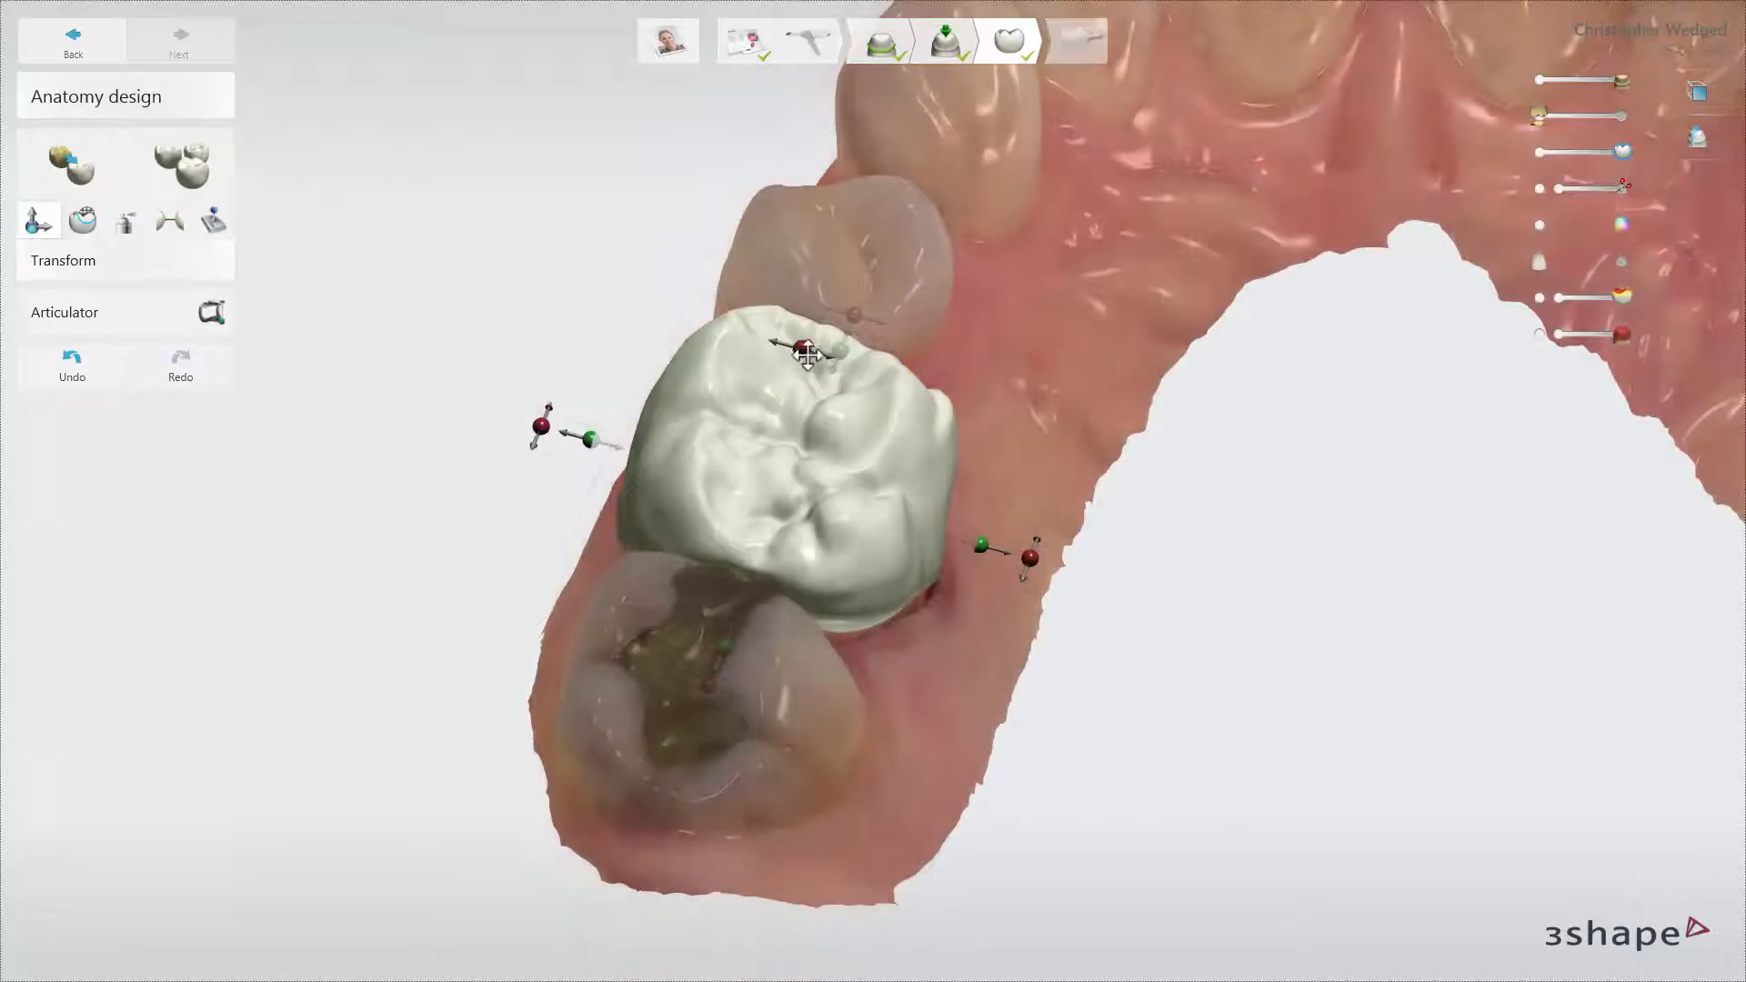
Fine-tune the molar crown with Transform, scaling its premolar-facing and palatal sides and adjusting its tilt between the neighbouring teeth
drag(800, 348, 799, 398)
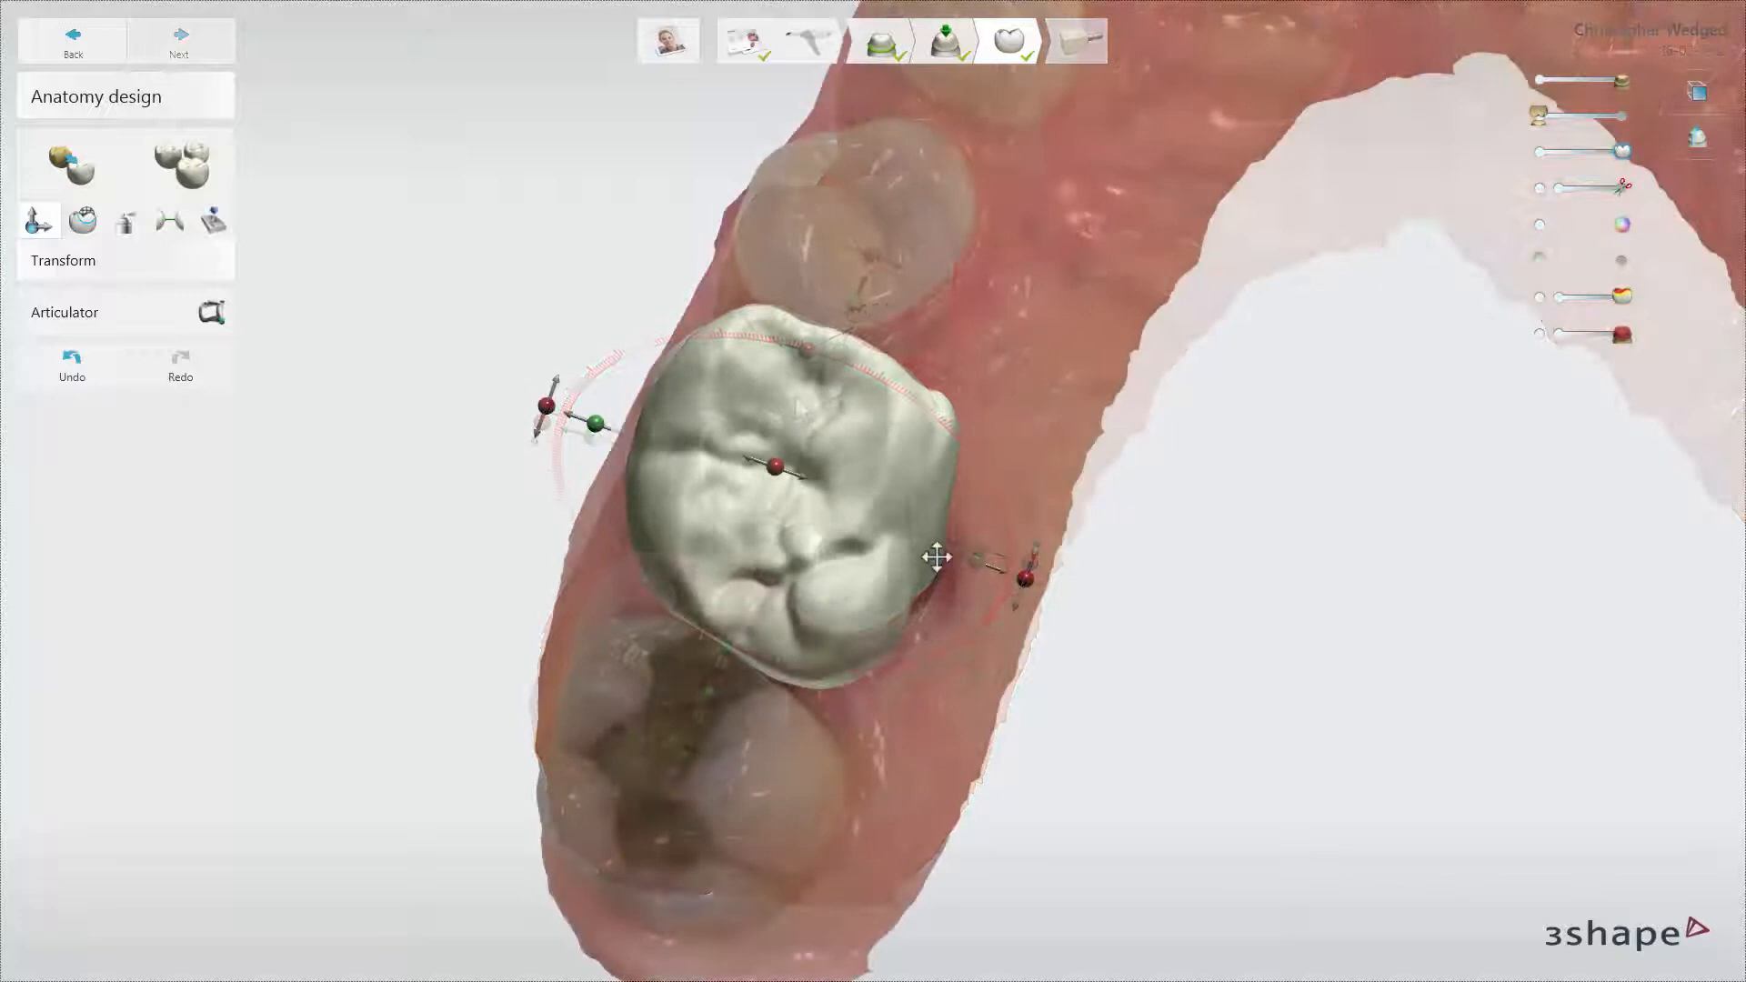
mouse_move(971, 571)
mouse_down()
mouse_move(998, 572)
mouse_move(981, 565)
mouse_up()
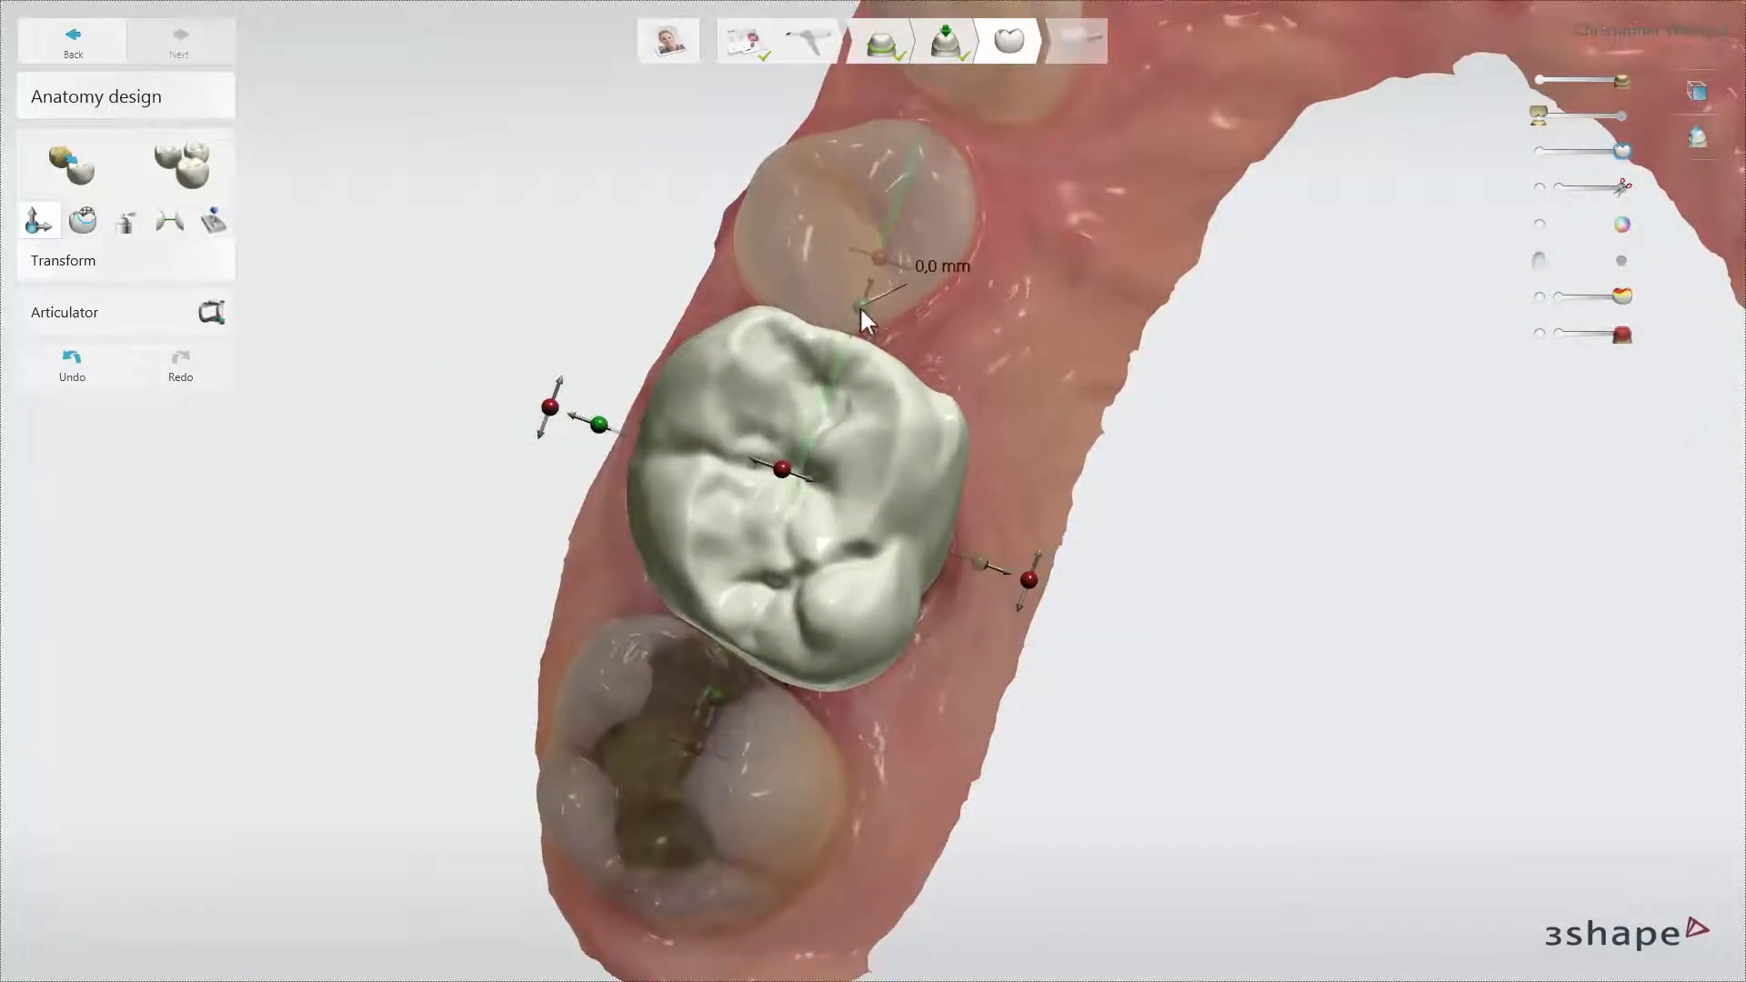
mouse_move(860, 307)
mouse_down()
mouse_move(871, 276)
mouse_move(856, 313)
mouse_up()
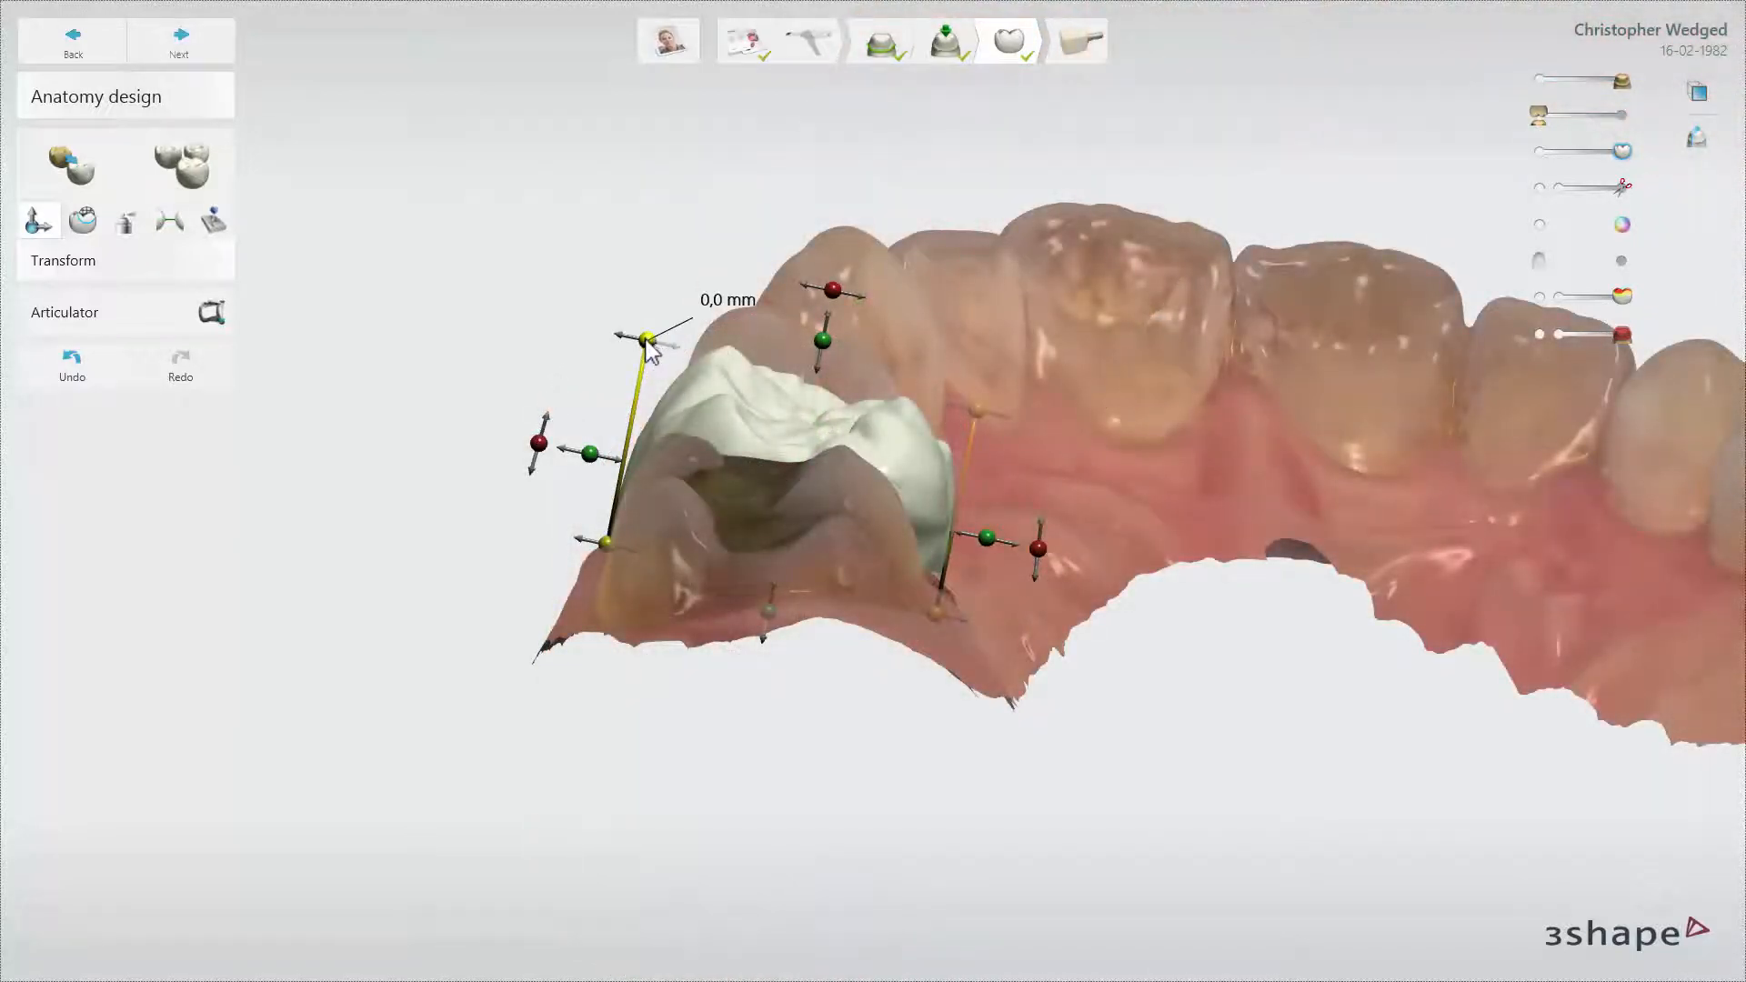
mouse_move(650, 350)
mouse_down()
mouse_move(583, 329)
mouse_move(635, 355)
mouse_up()
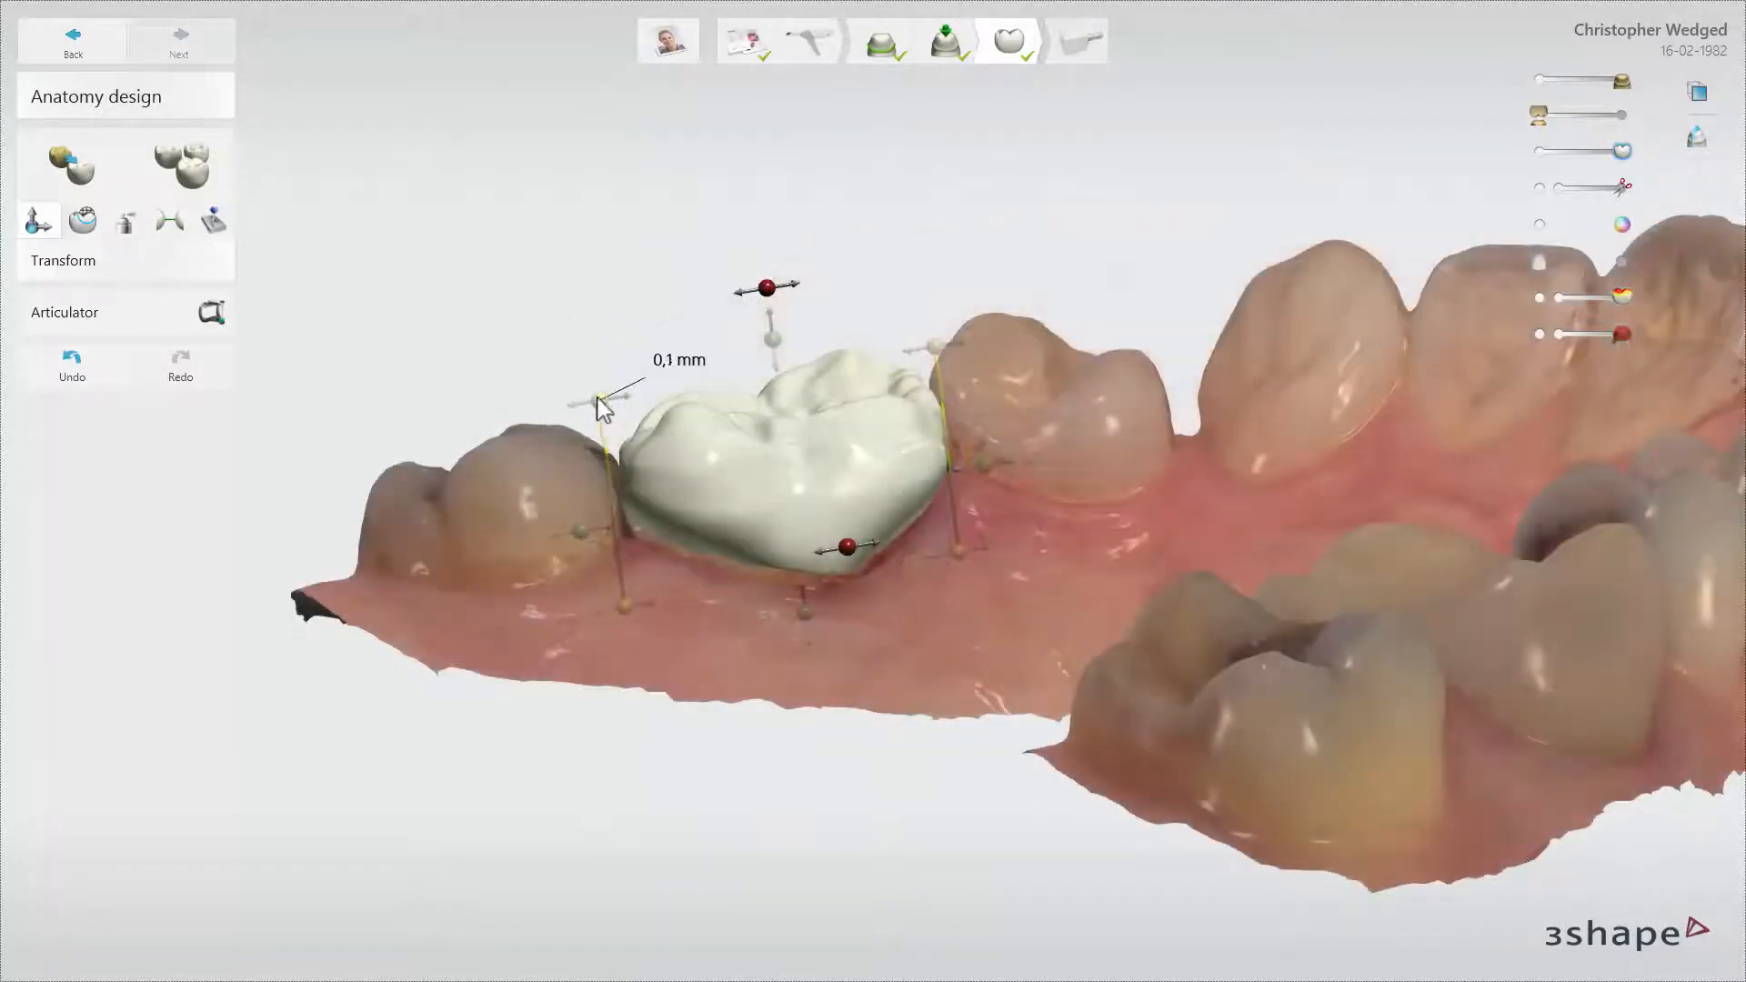
drag(595, 402, 595, 402)
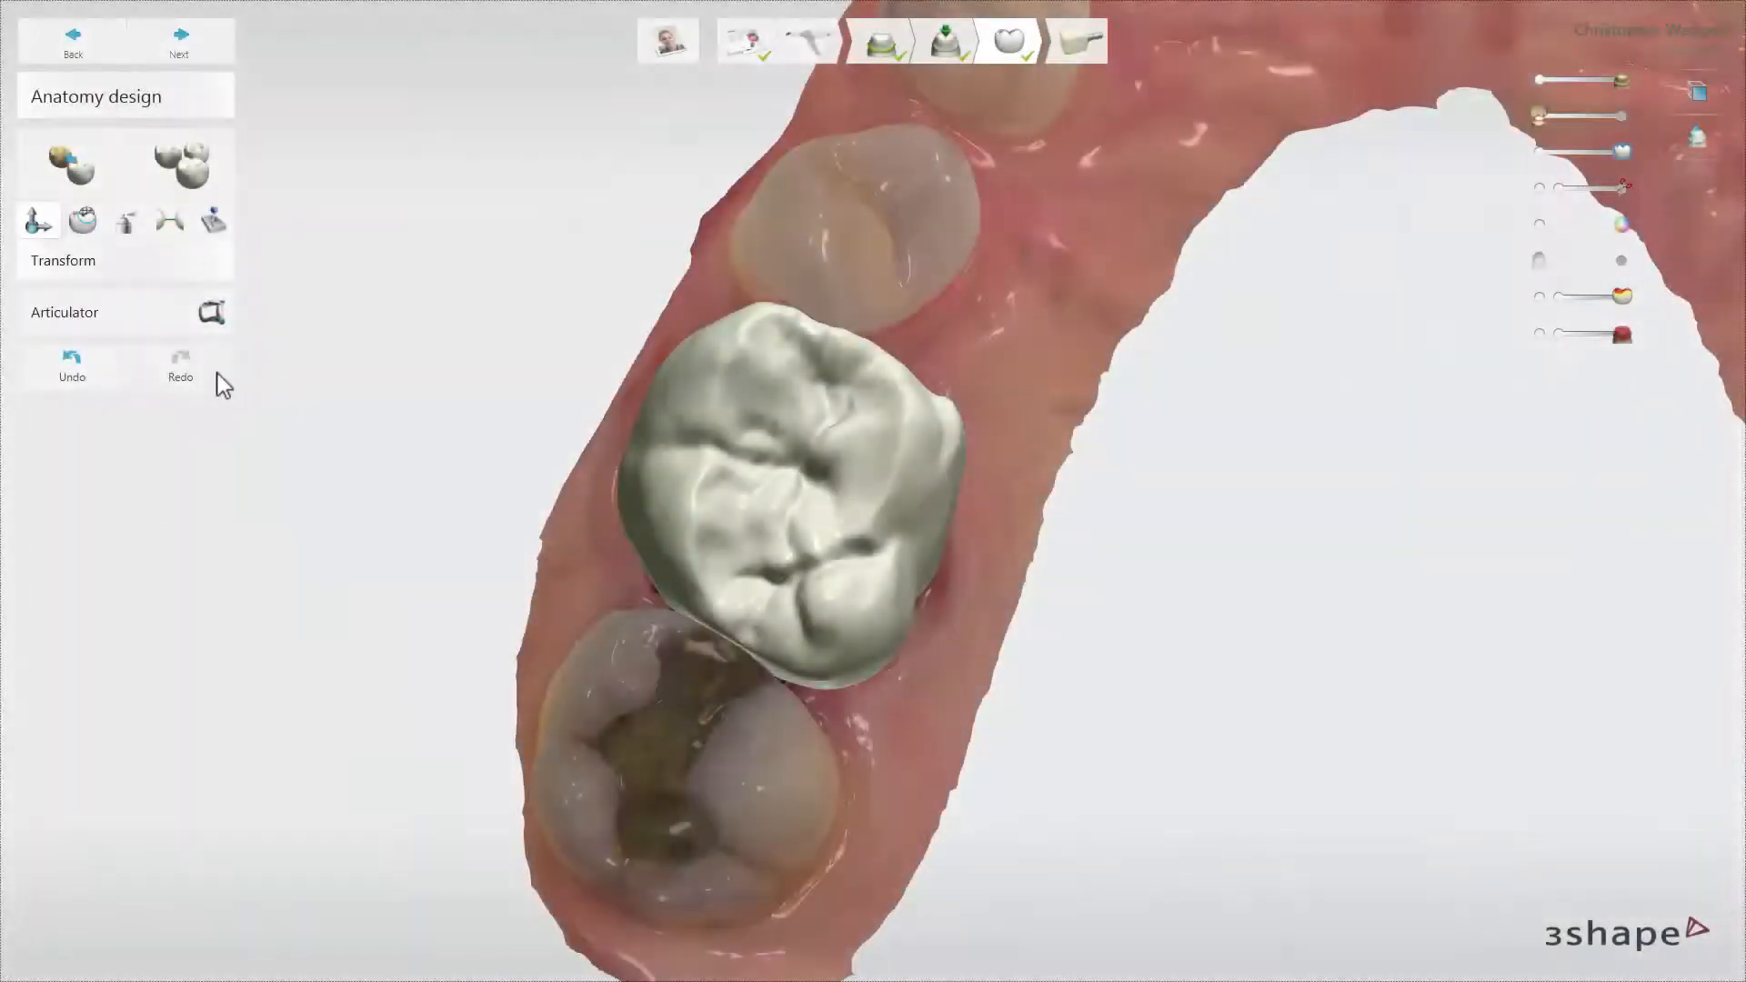
Undo the latest Translate operation from the undo history, and redo it
click(115, 371)
click(122, 394)
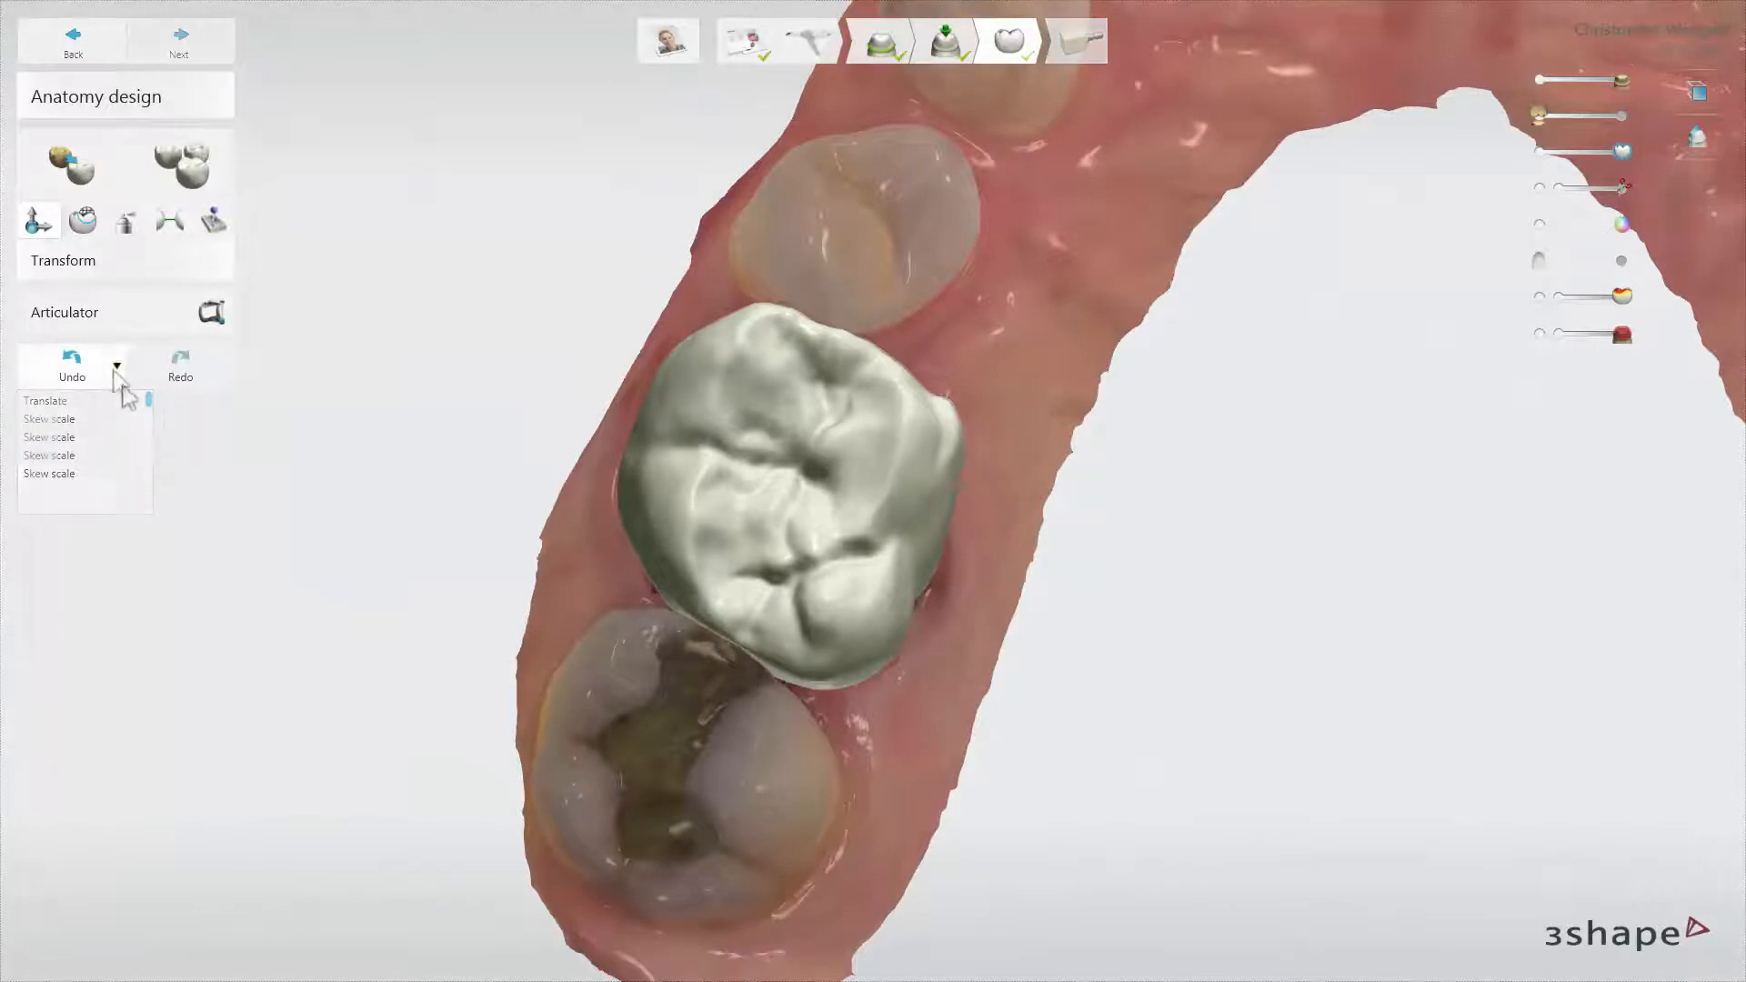
click(169, 381)
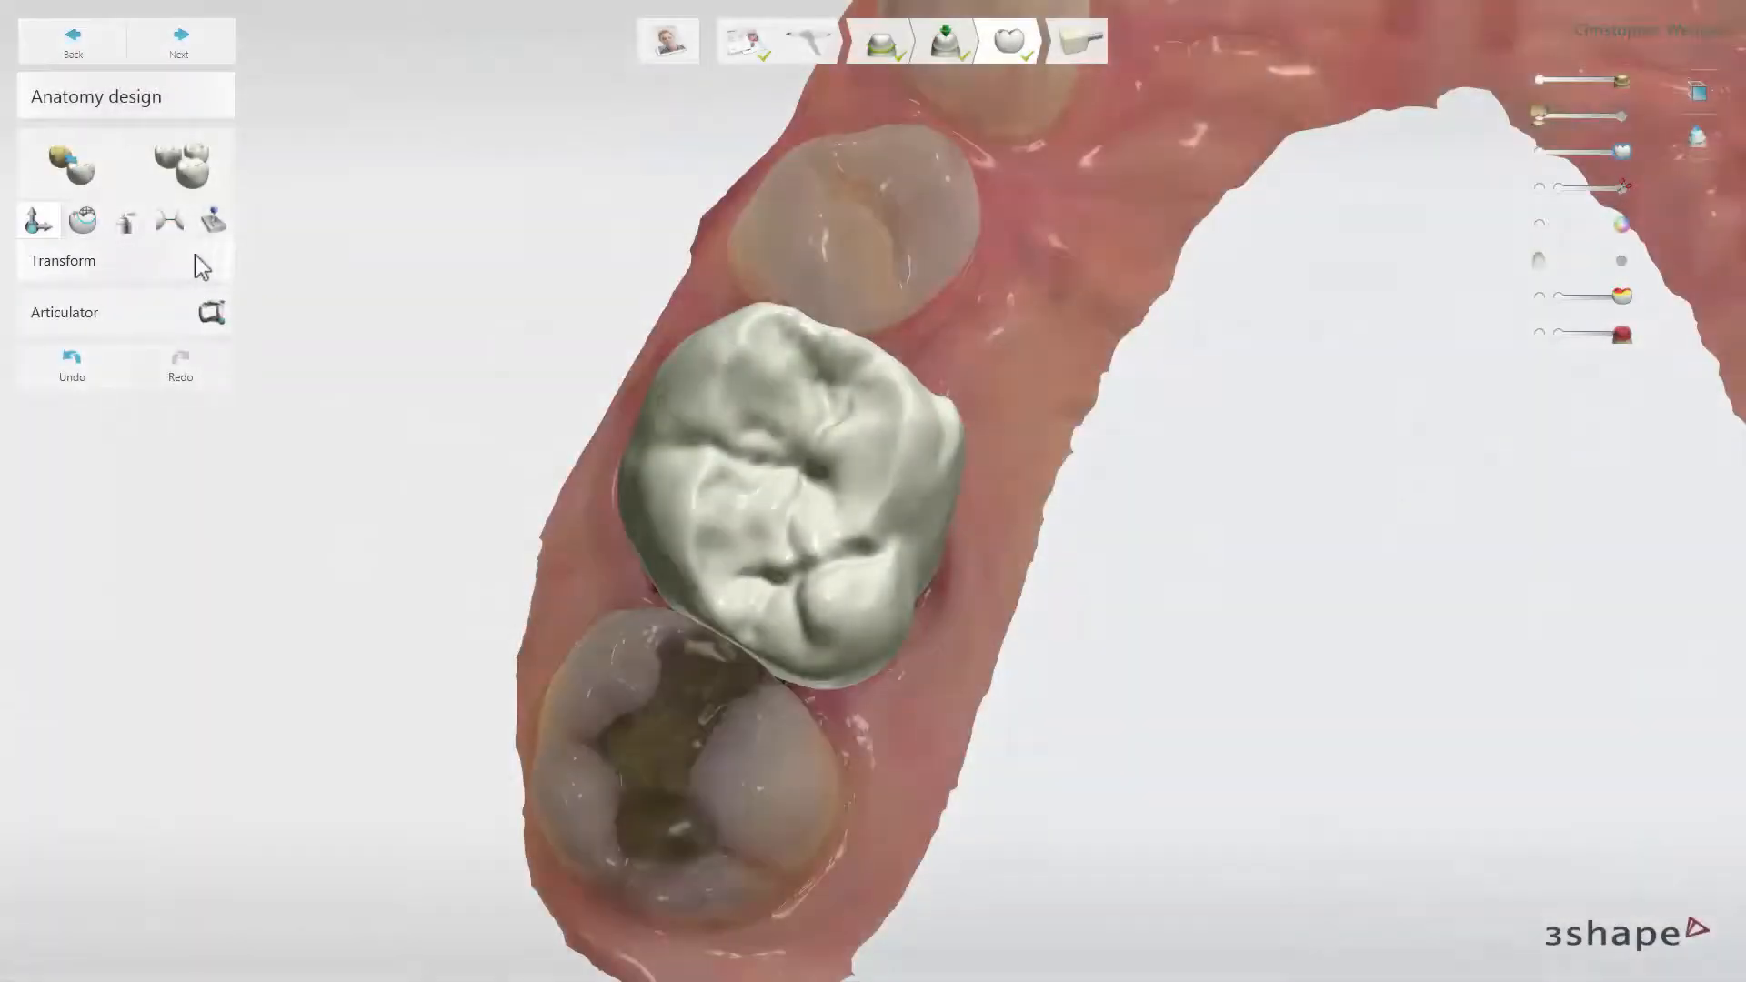
Morph the crown's cheek-side surface, using a 2.10 mm brush and a larger 3.70 mm brush
click(80, 231)
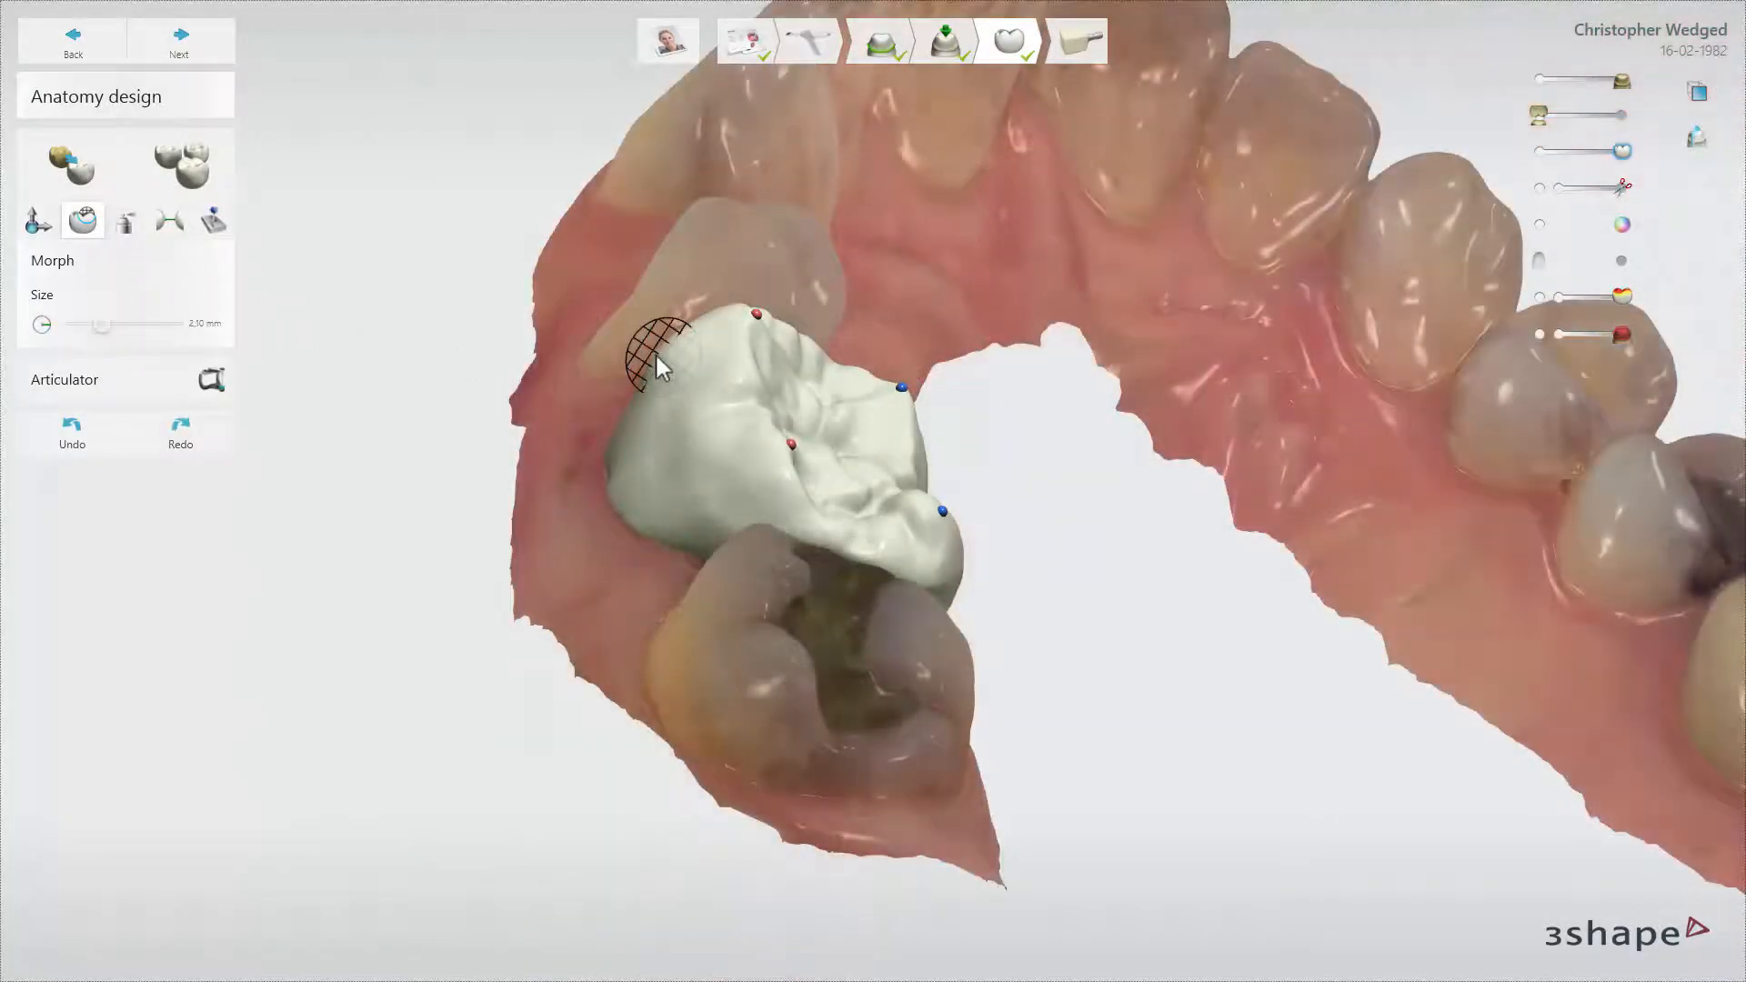
drag(655, 352, 636, 377)
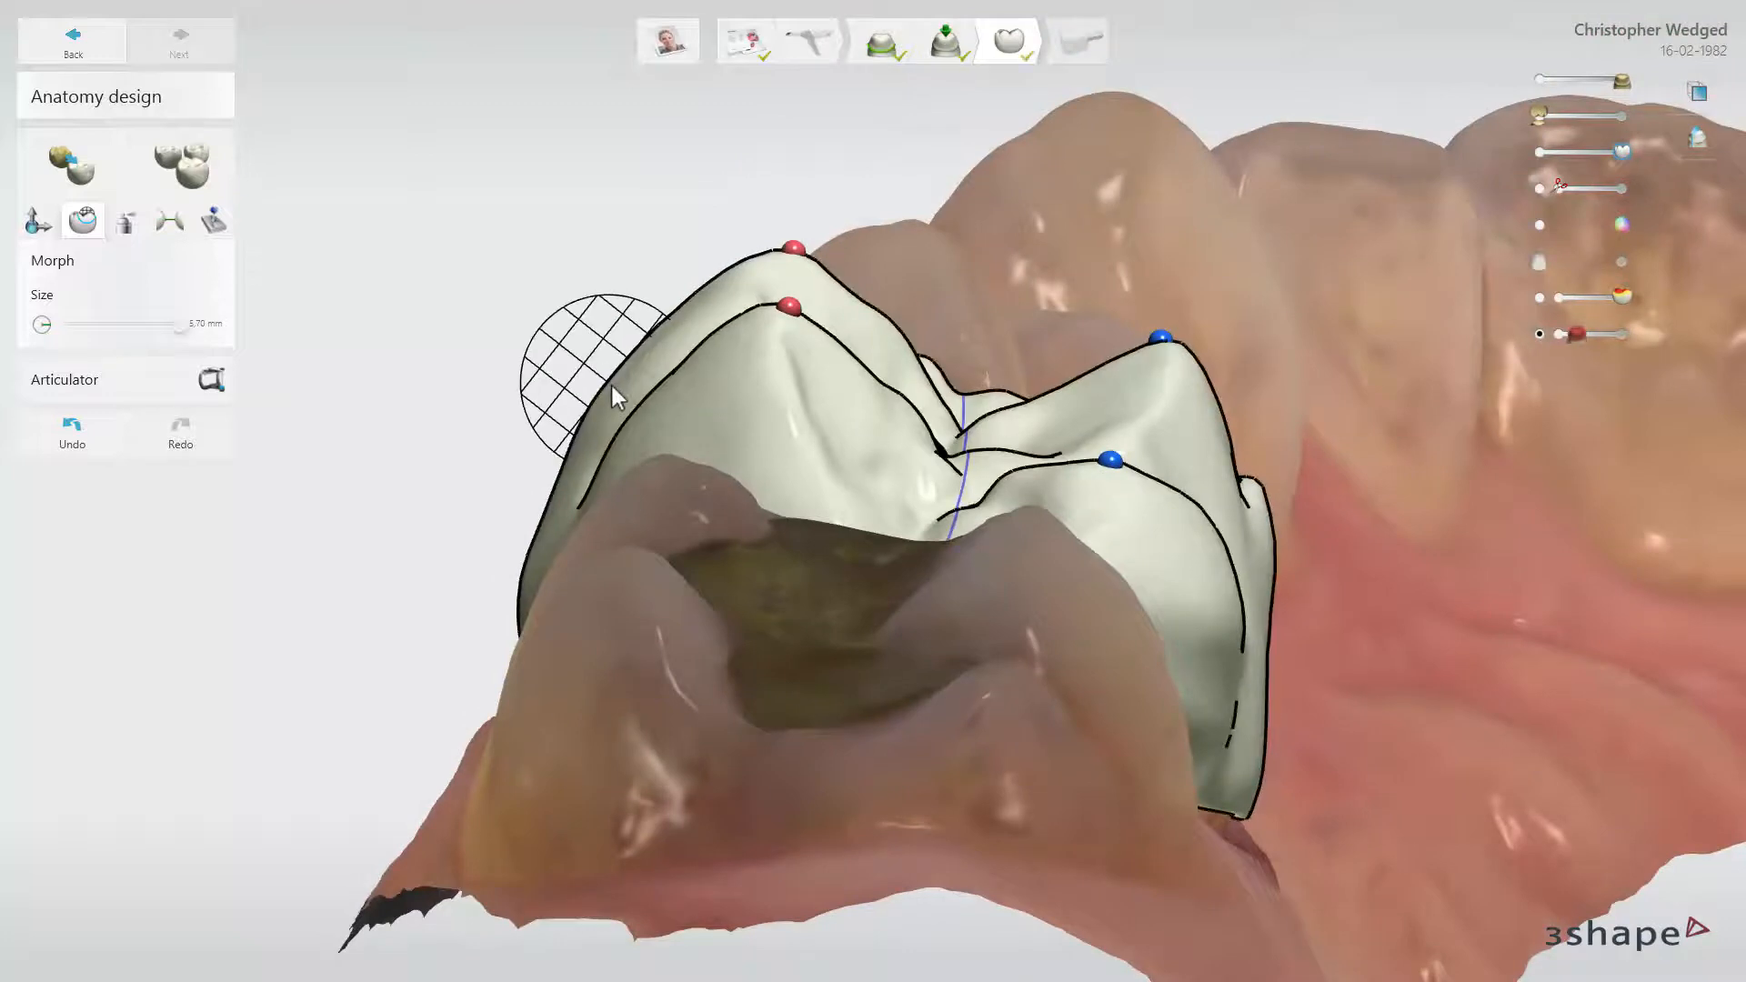
mouse_move(611, 386)
mouse_down()
mouse_move(575, 372)
mouse_move(604, 384)
mouse_up()
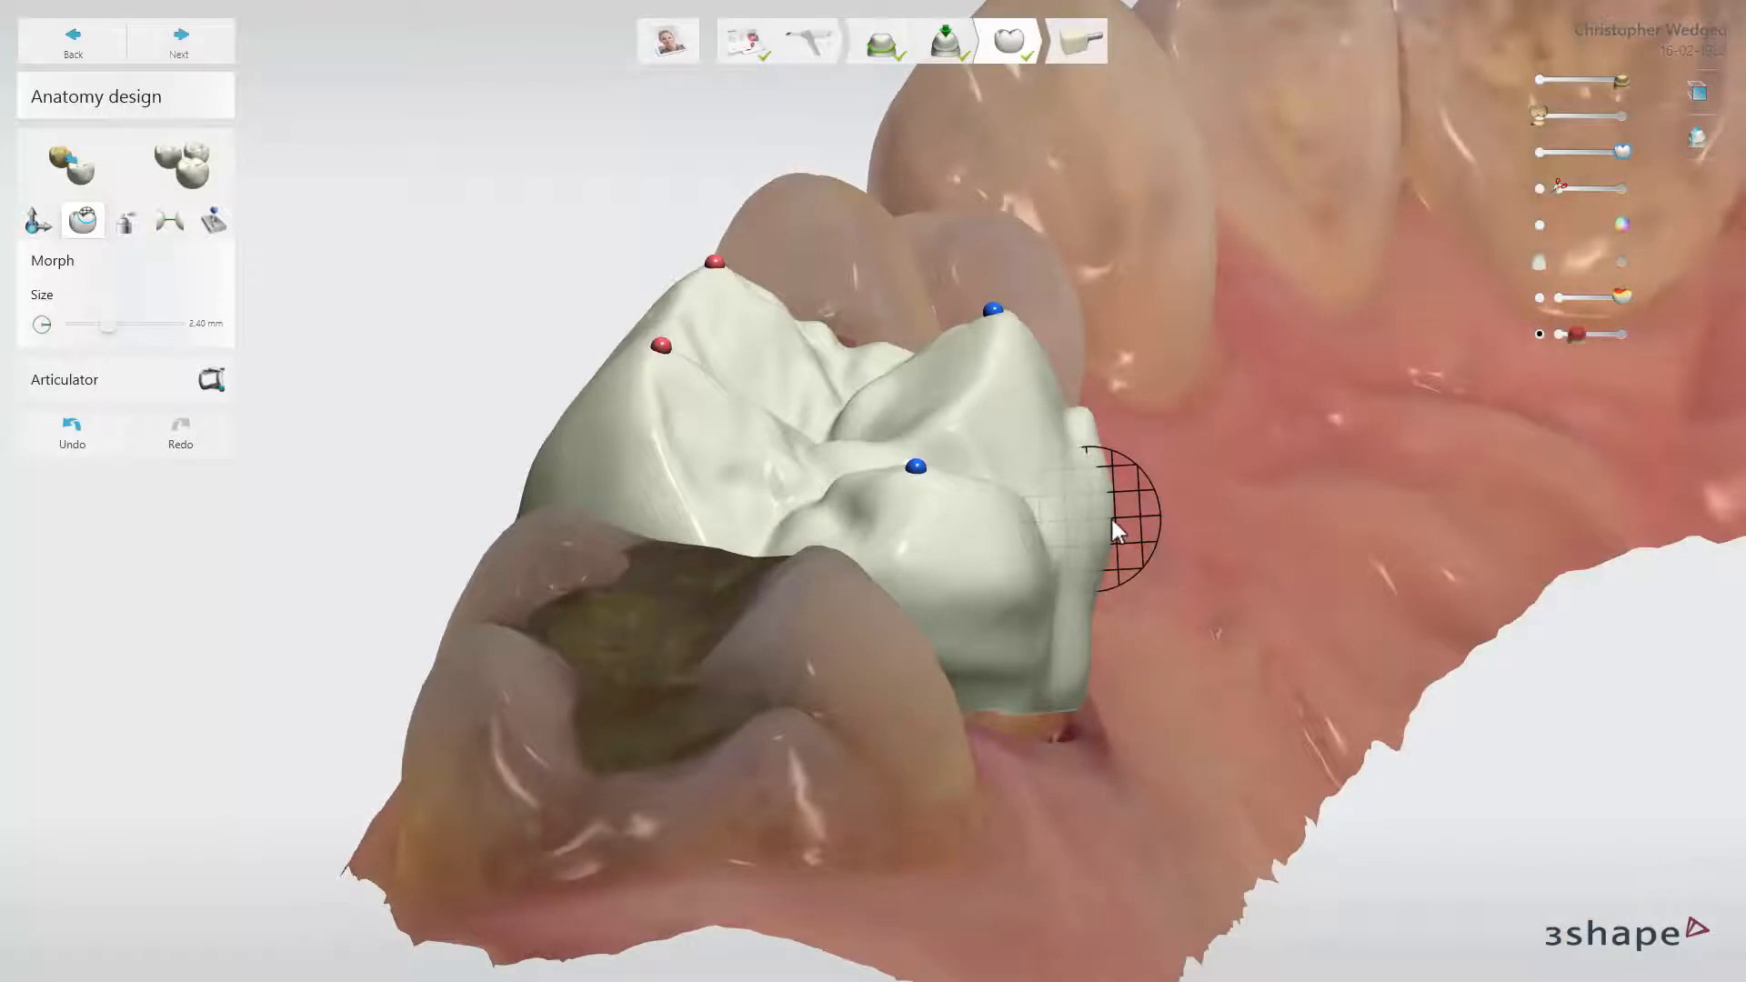
Morph the crown's palatal surface with a 2.40 mm brush, and vary the brush size over the crown
drag(1111, 516, 1105, 477)
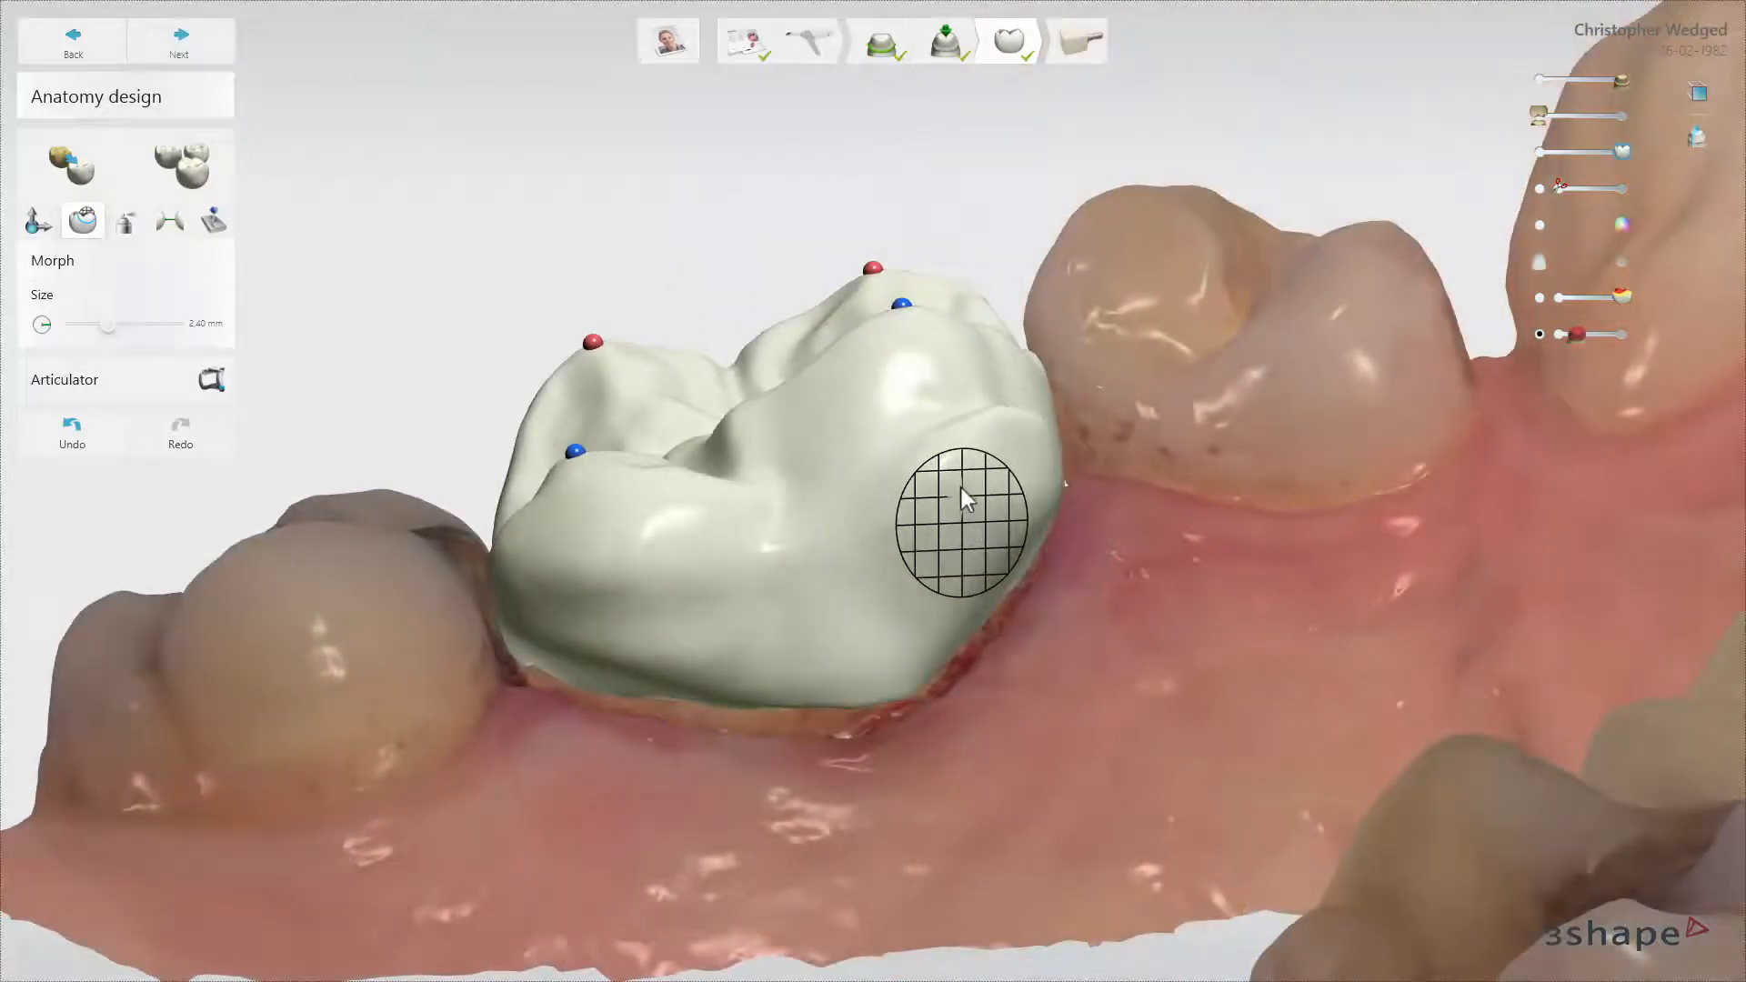
drag(988, 486, 921, 541)
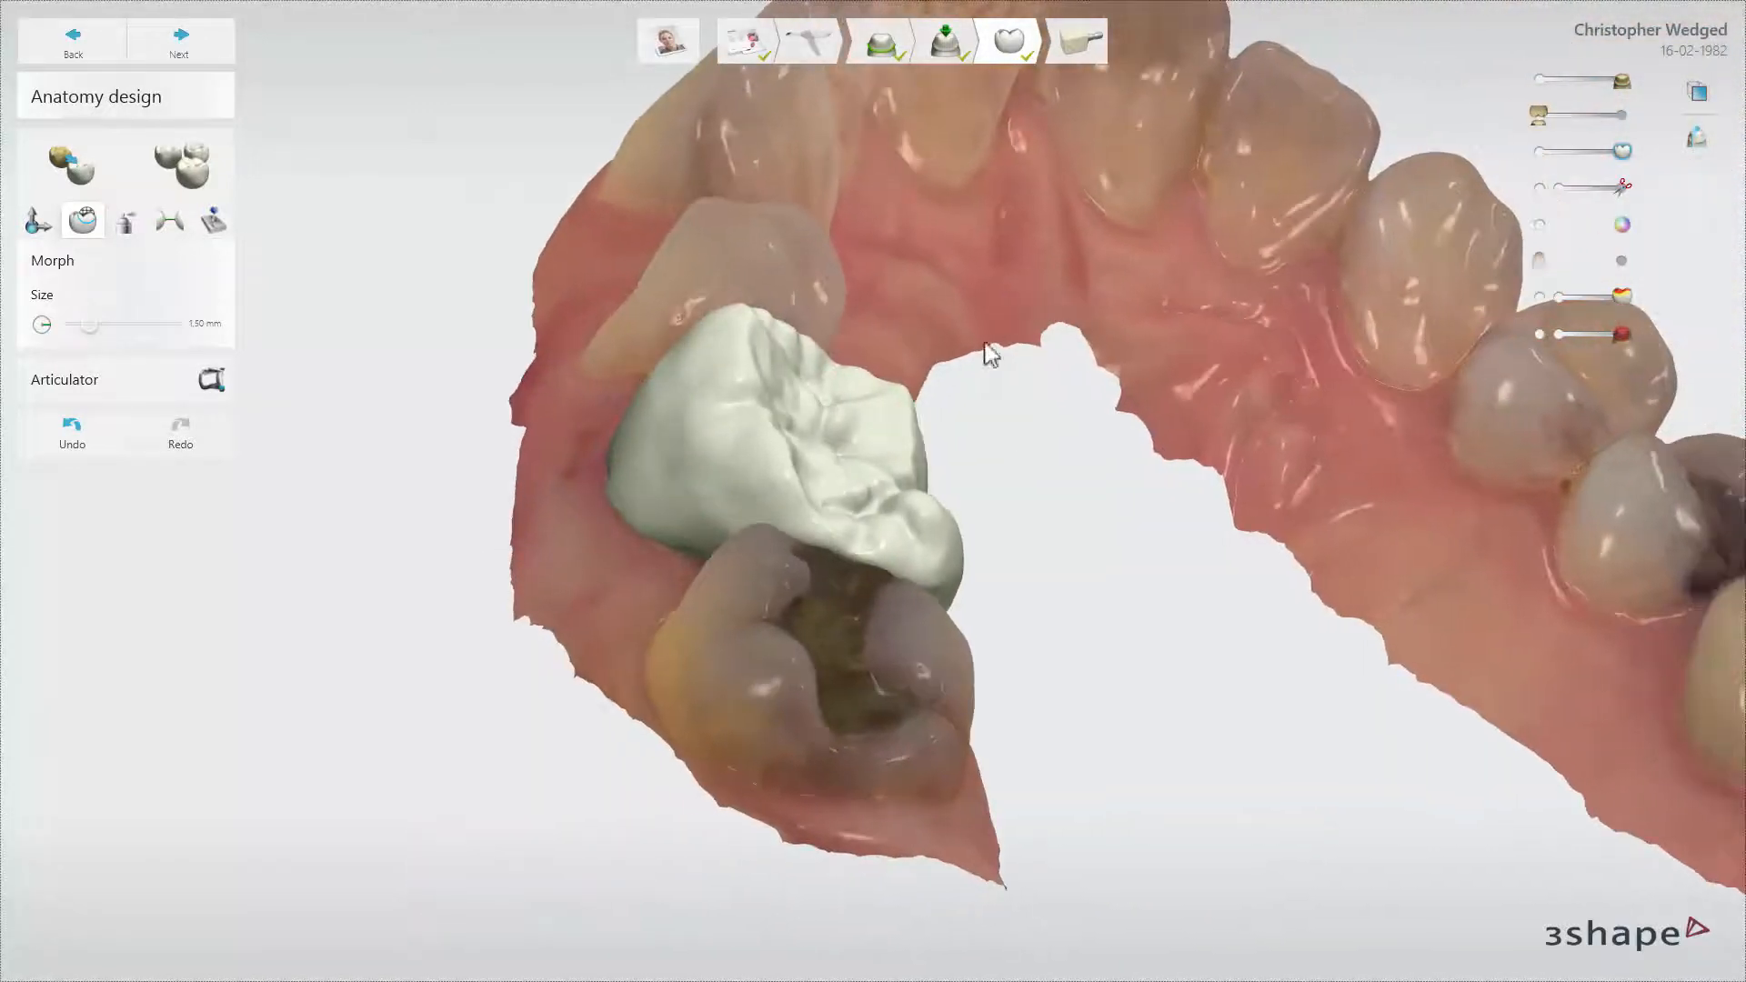
ctrl+scroll(684, 396, up, 6)
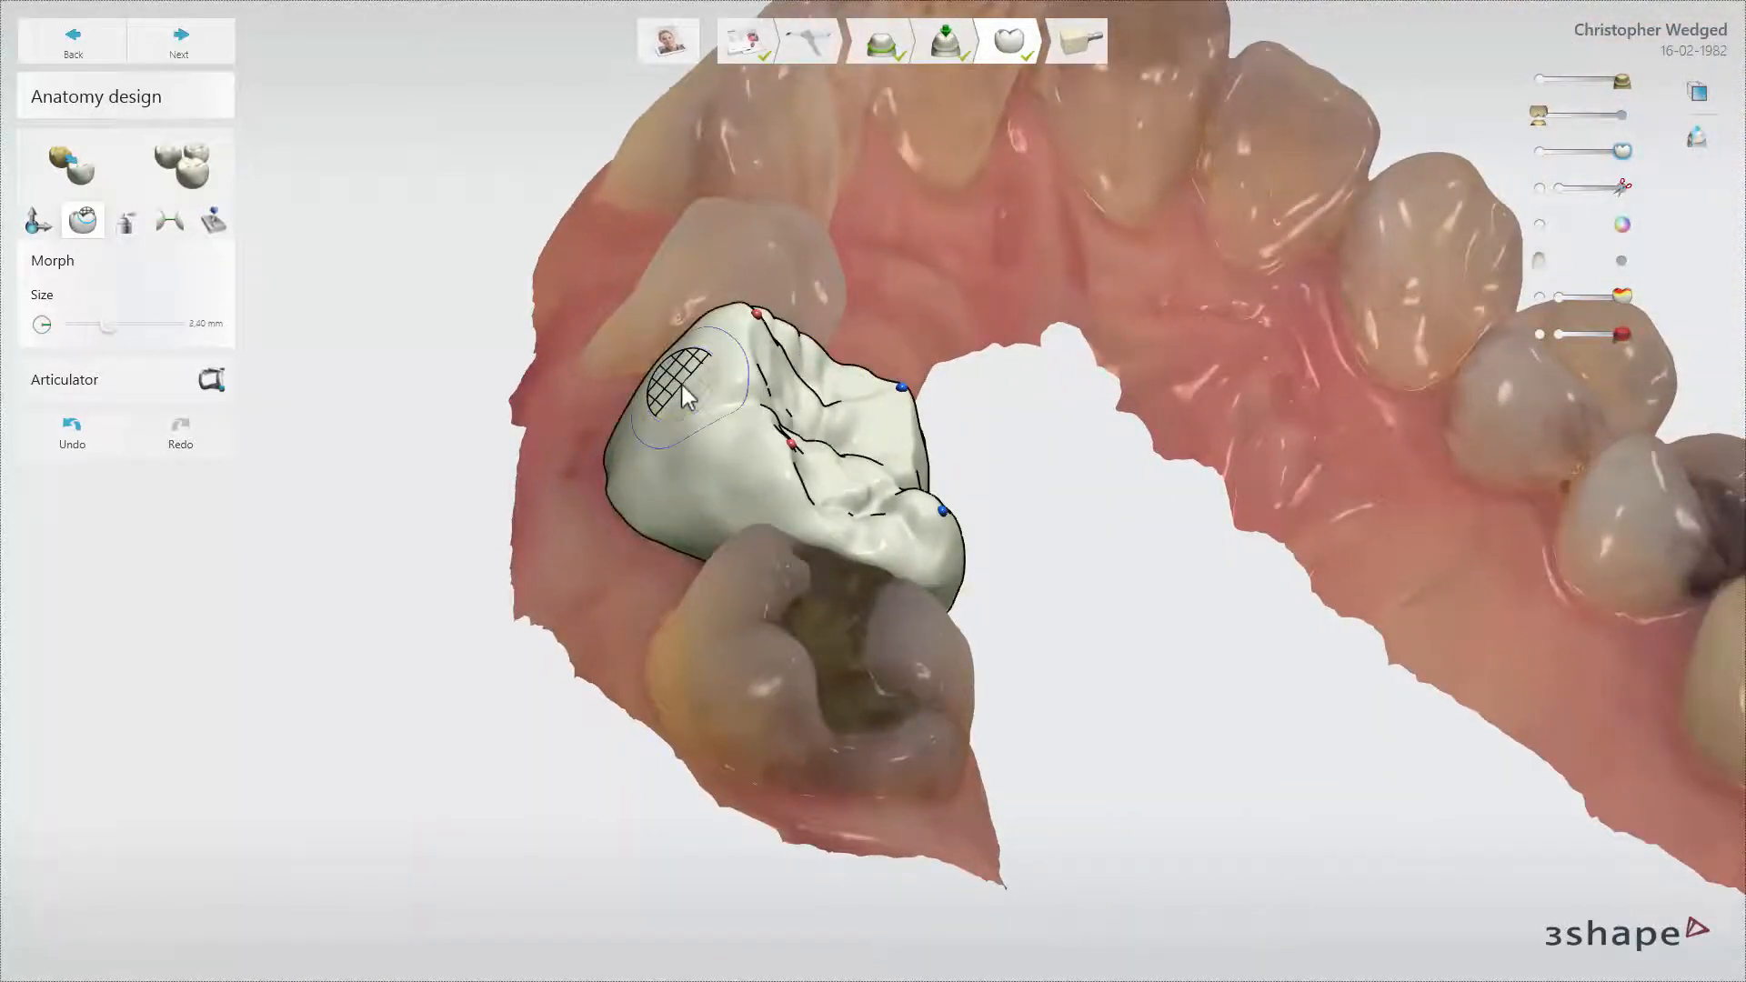
ctrl+scroll(684, 396, down, 6)
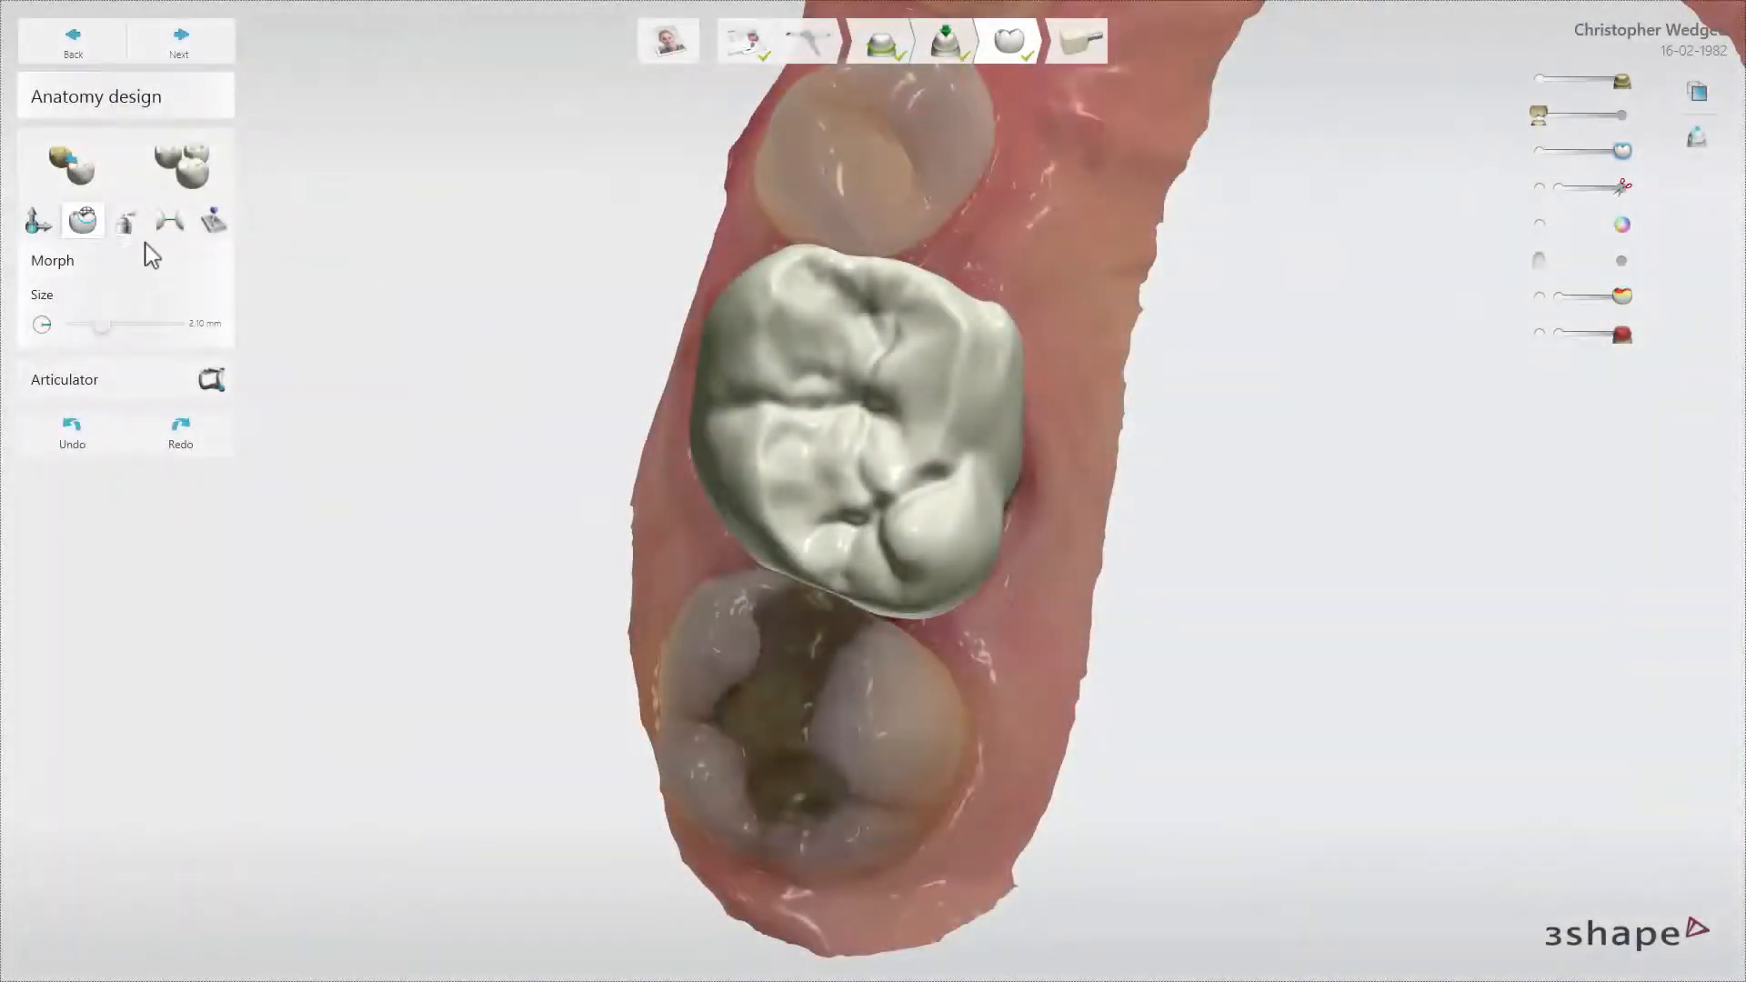
Smooth the crown's occlusal grooves with the wax knife at 1.00 mm size and 1.10 strength
click(114, 231)
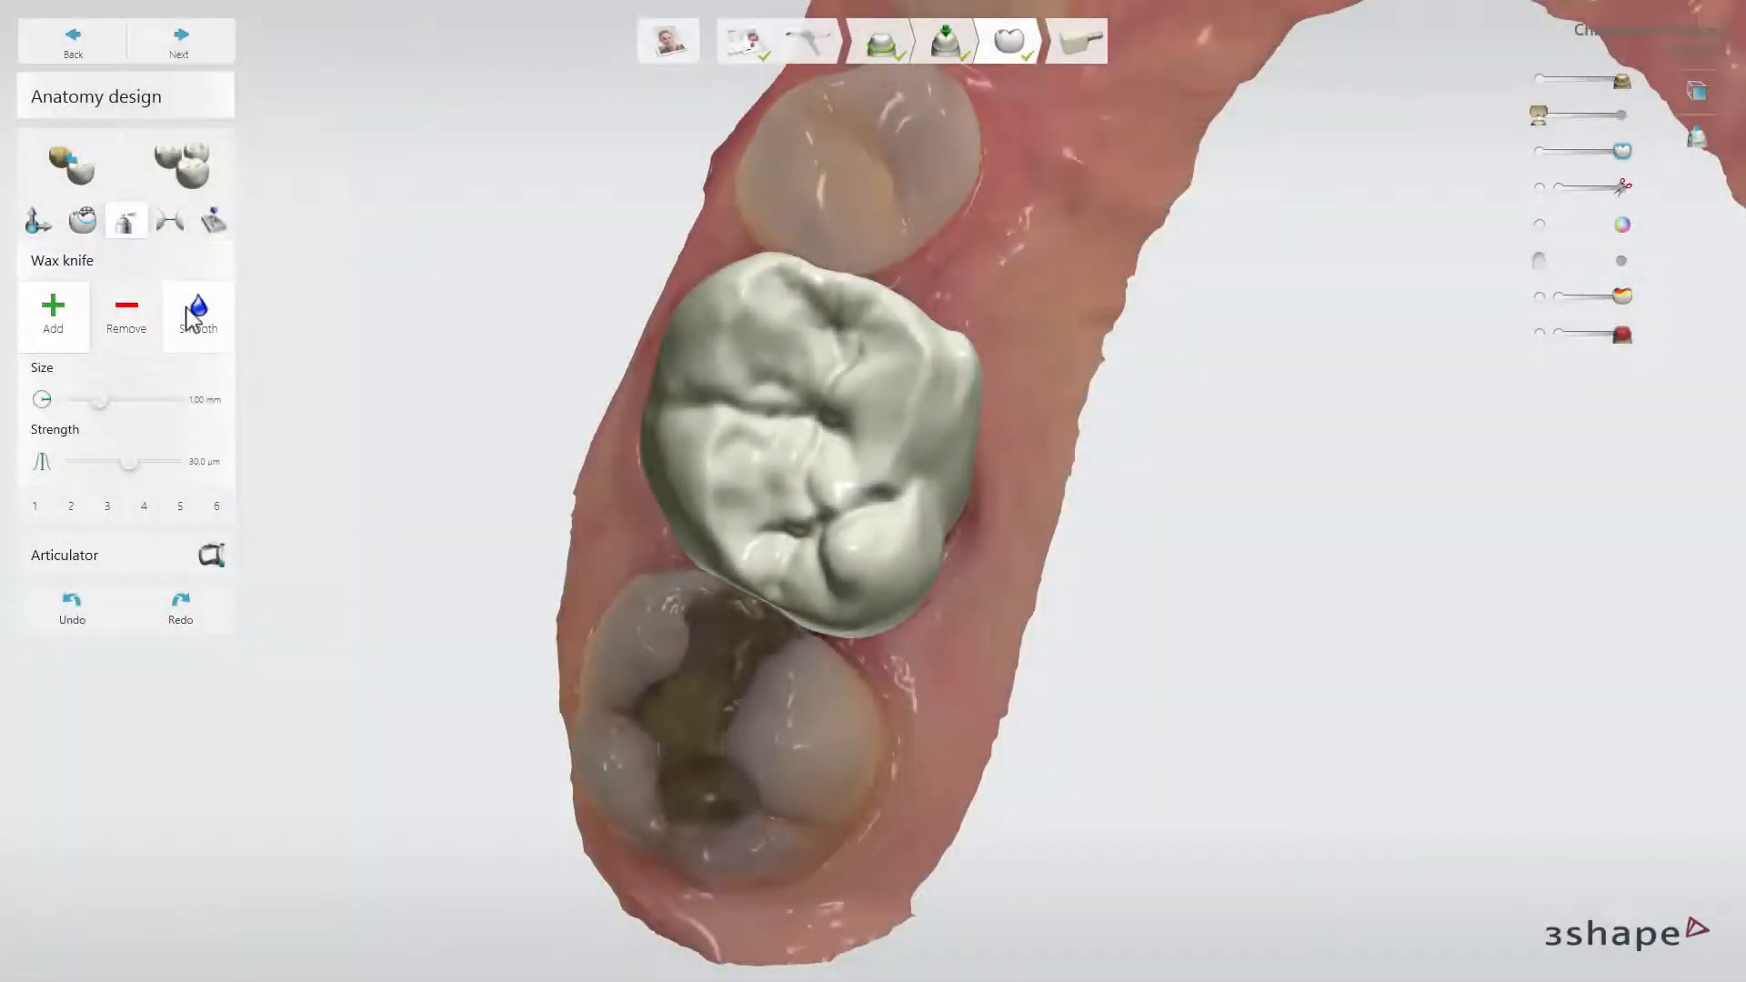
click(191, 314)
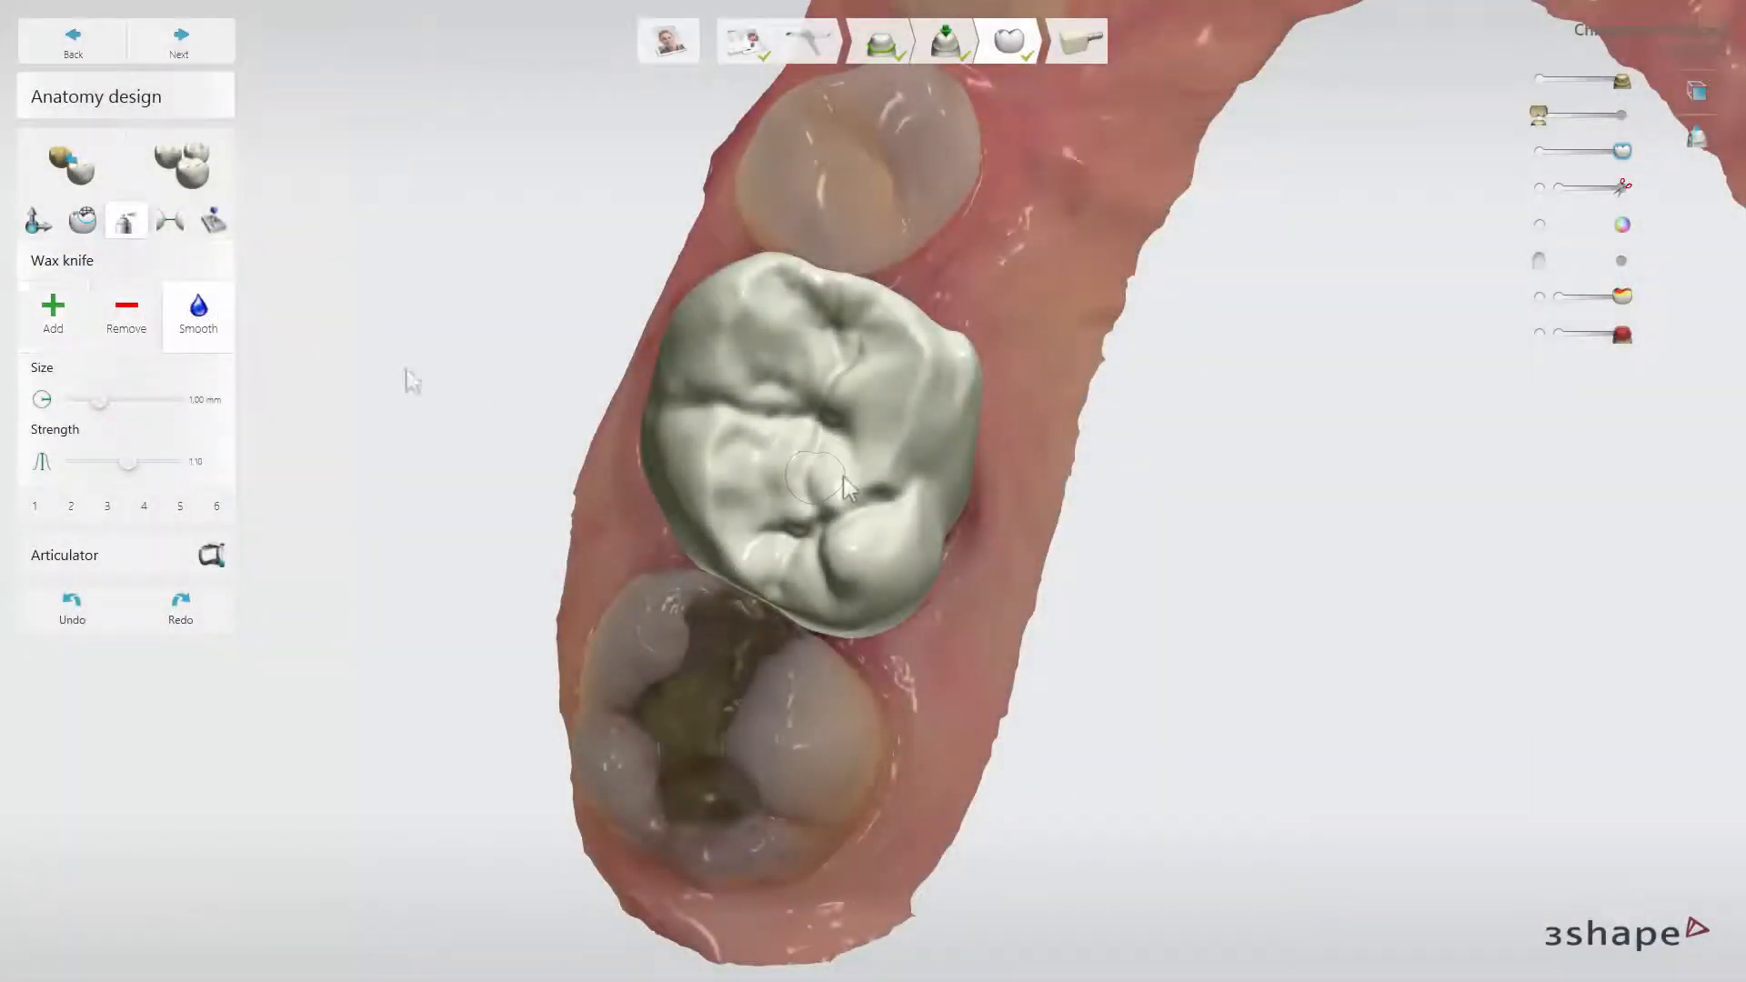
mouse_move(892, 470)
mouse_down()
mouse_move(919, 378)
mouse_move(912, 328)
mouse_move(871, 527)
mouse_up()
right_drag(870, 520, 824, 389)
Enlarge the wax knife brush to 3.00 mm, reduce it to 1.50 mm, and view the settings of the numbered presets
ctrl+scroll(821, 384, up, 6)
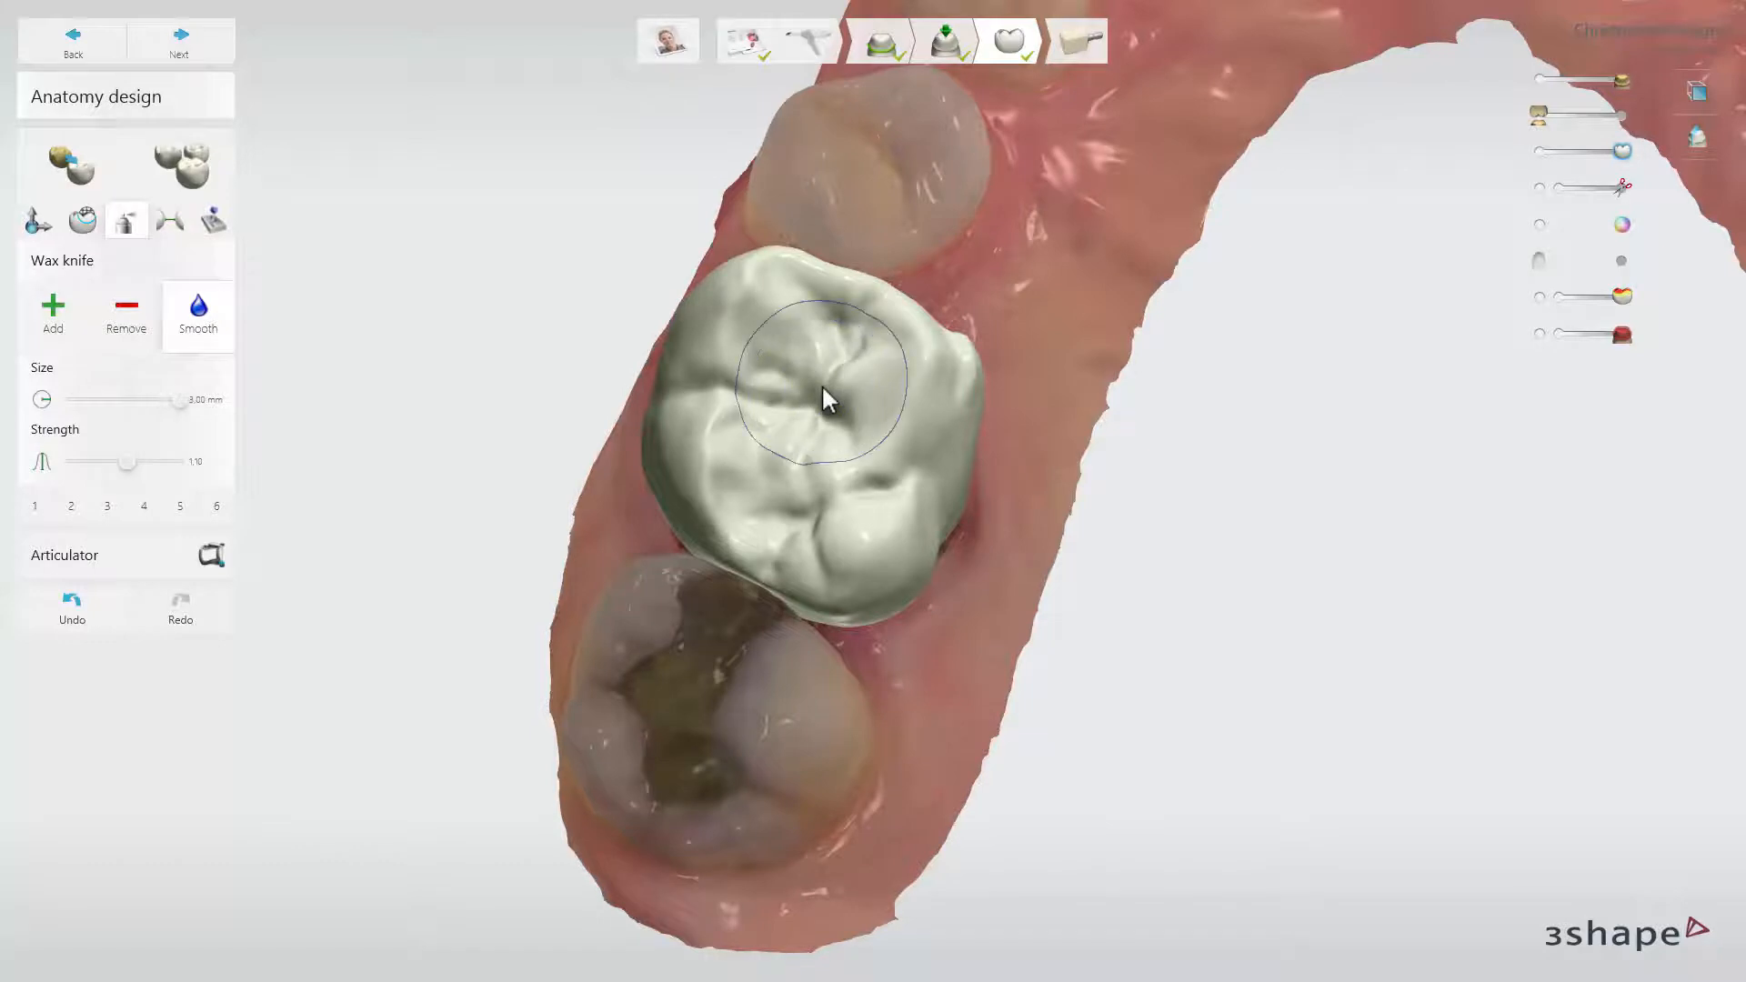
ctrl+scroll(822, 384, down, 9)
mouse_move(70, 514)
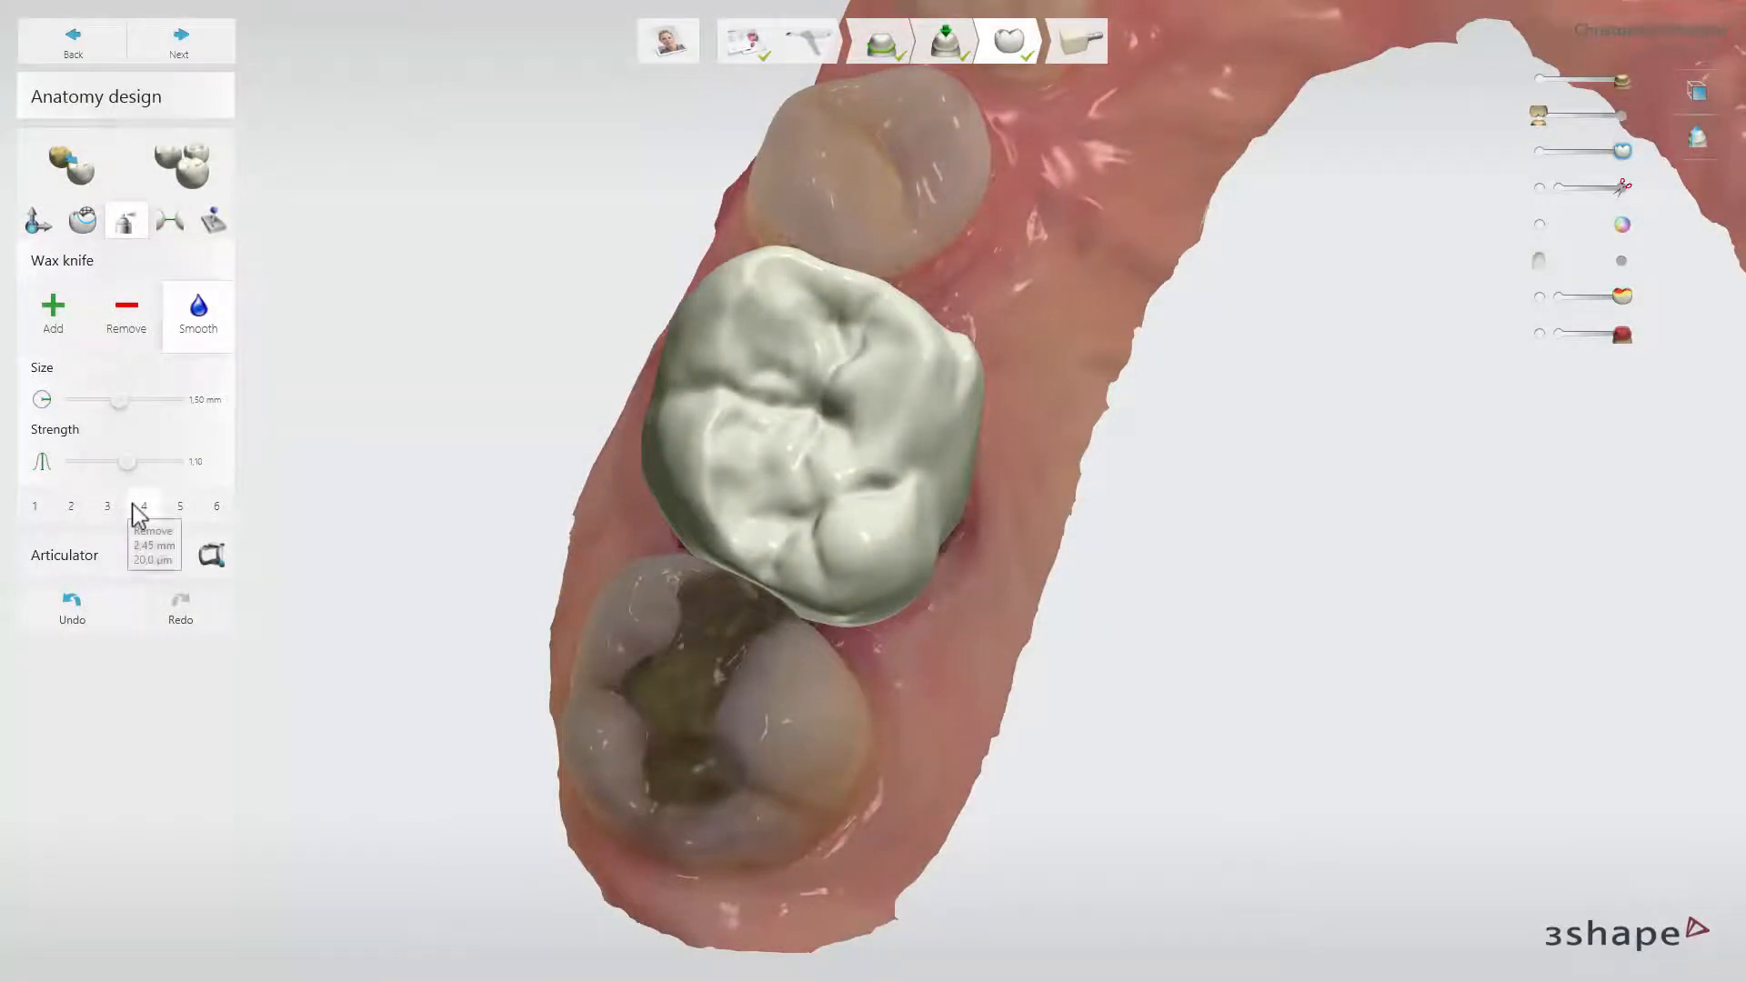
mouse_move(179, 514)
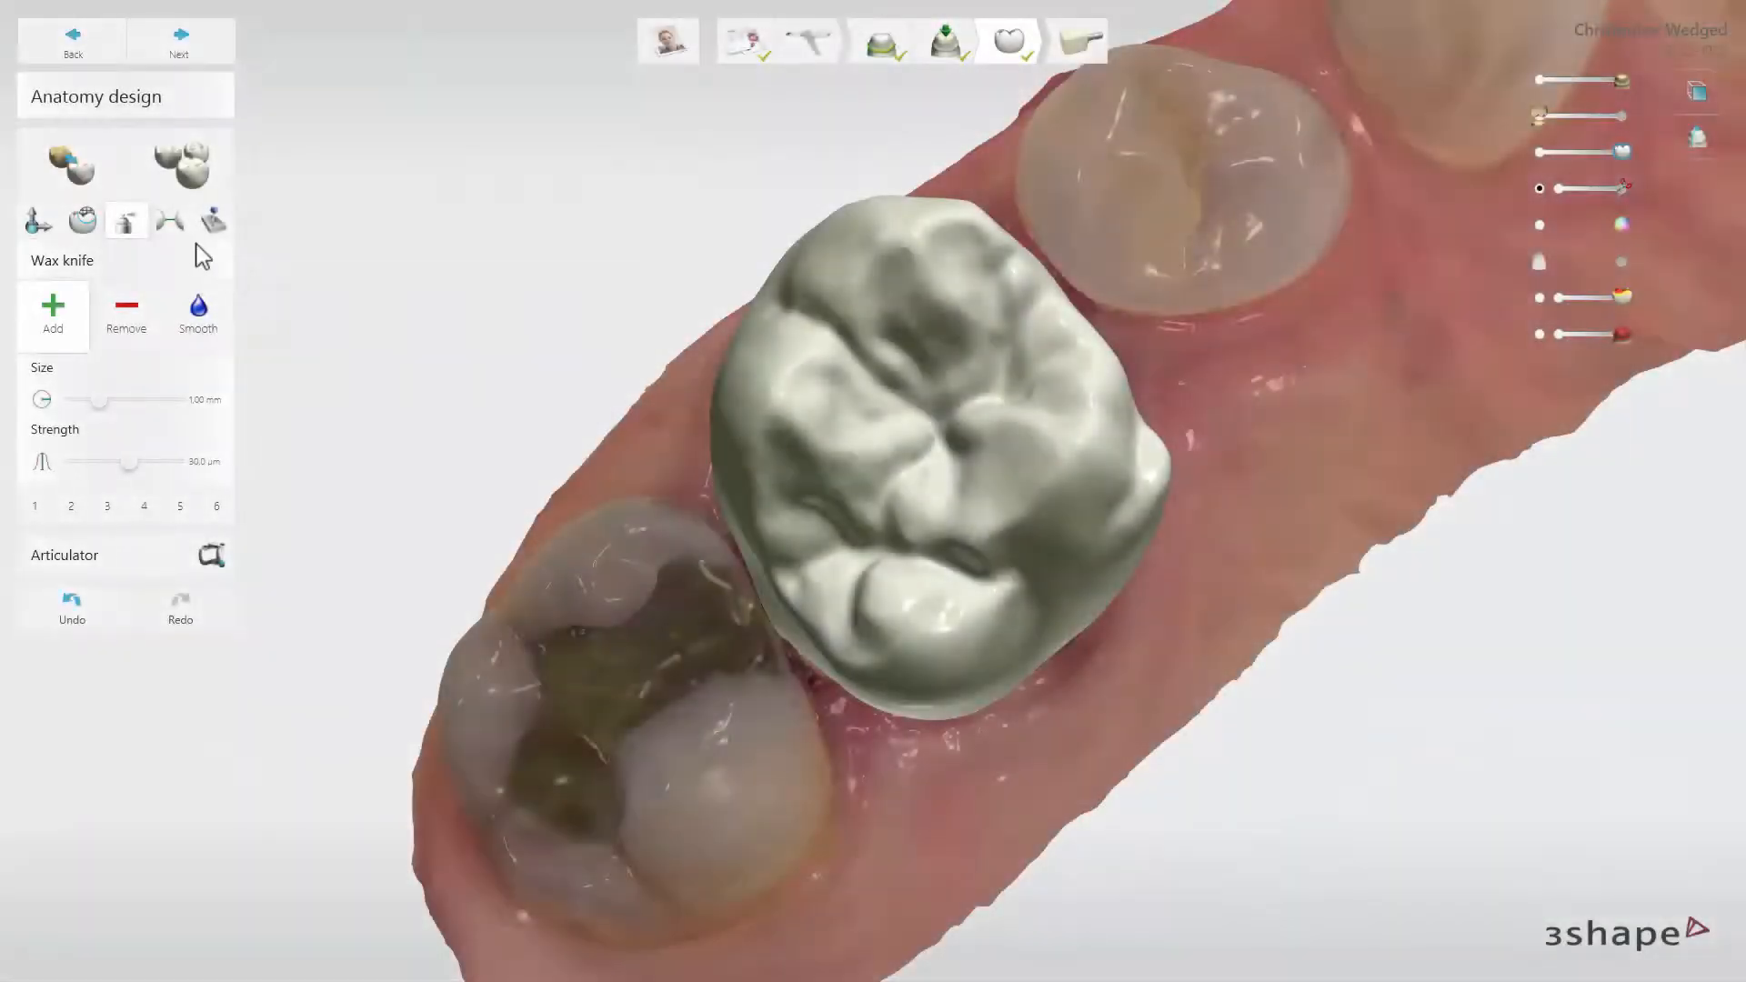
Adapt the crown's adjacent contacts to both neighbouring teeth at -0.02 mm
click(172, 229)
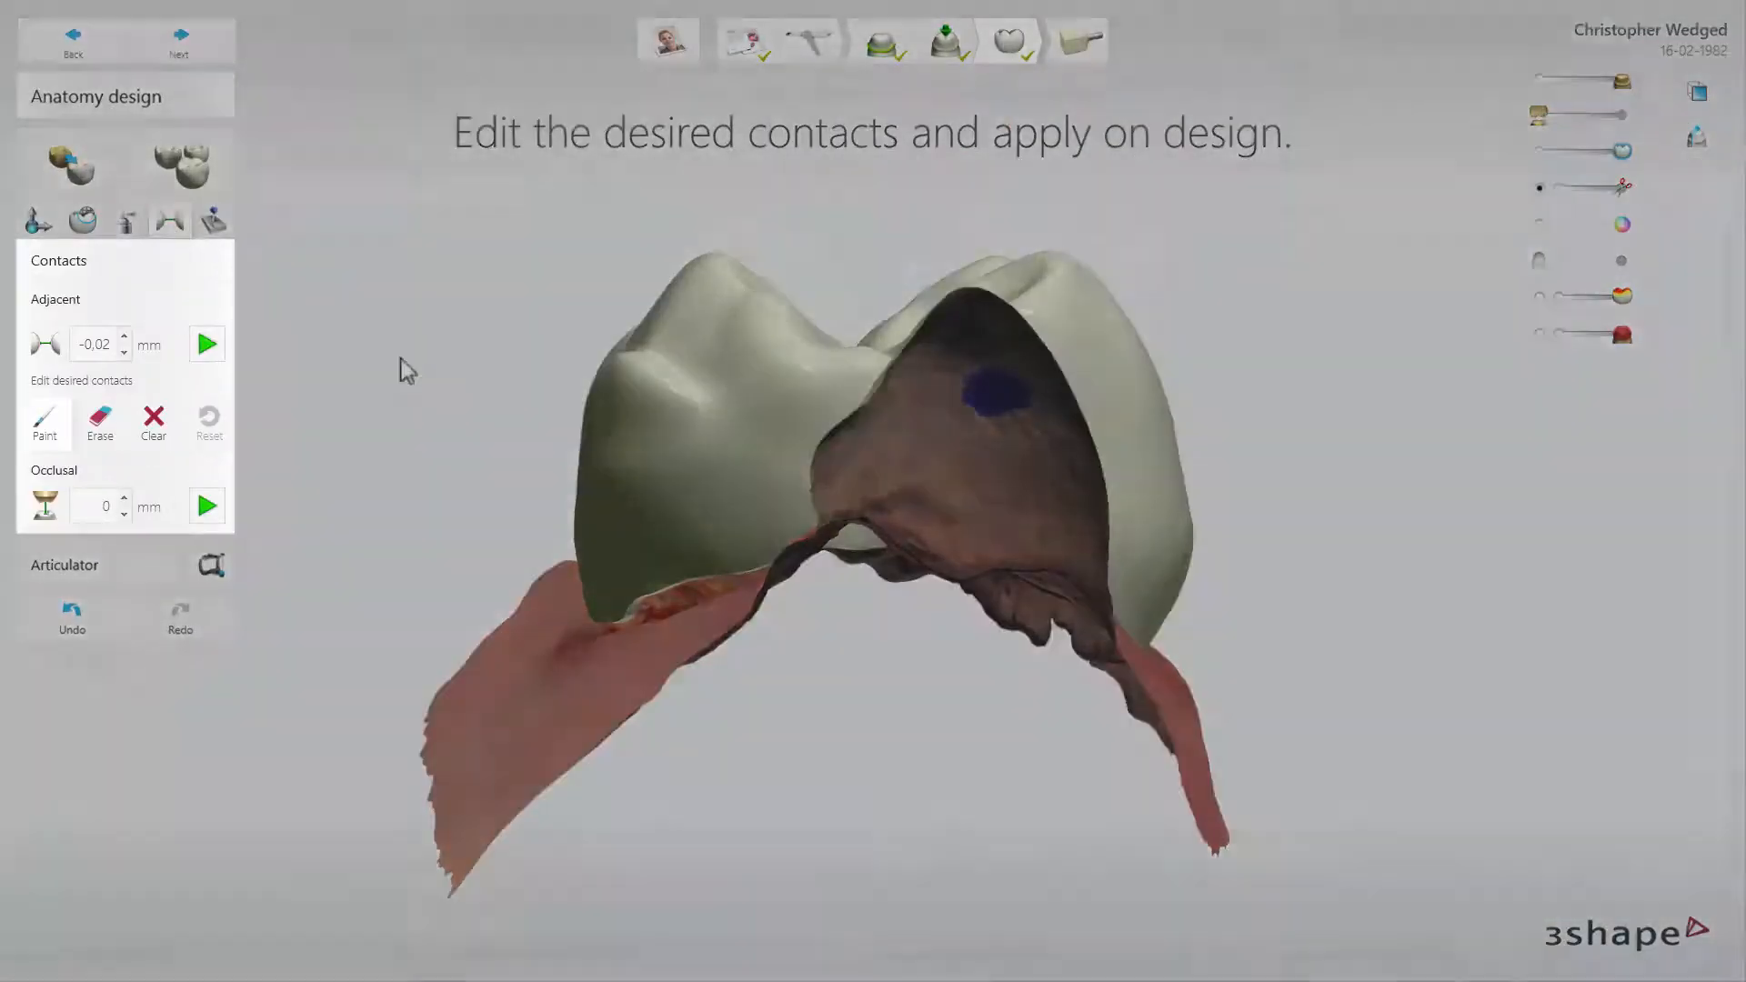
right_drag(399, 359, 726, 692)
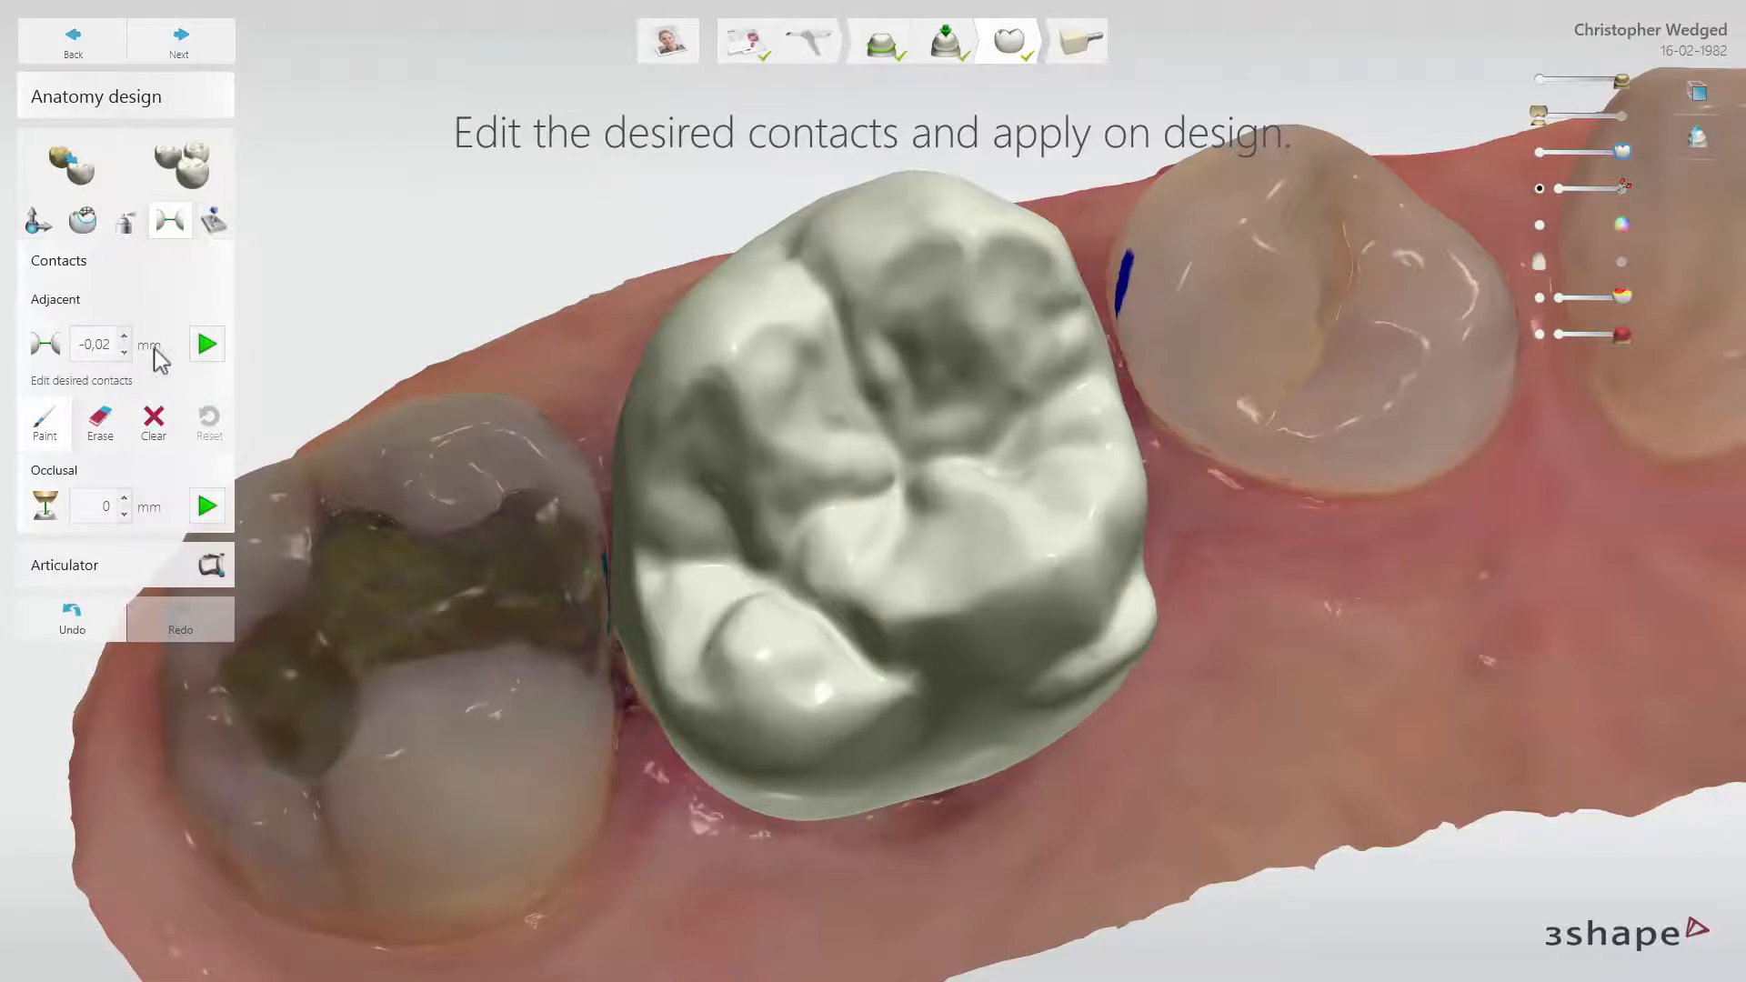
click(208, 349)
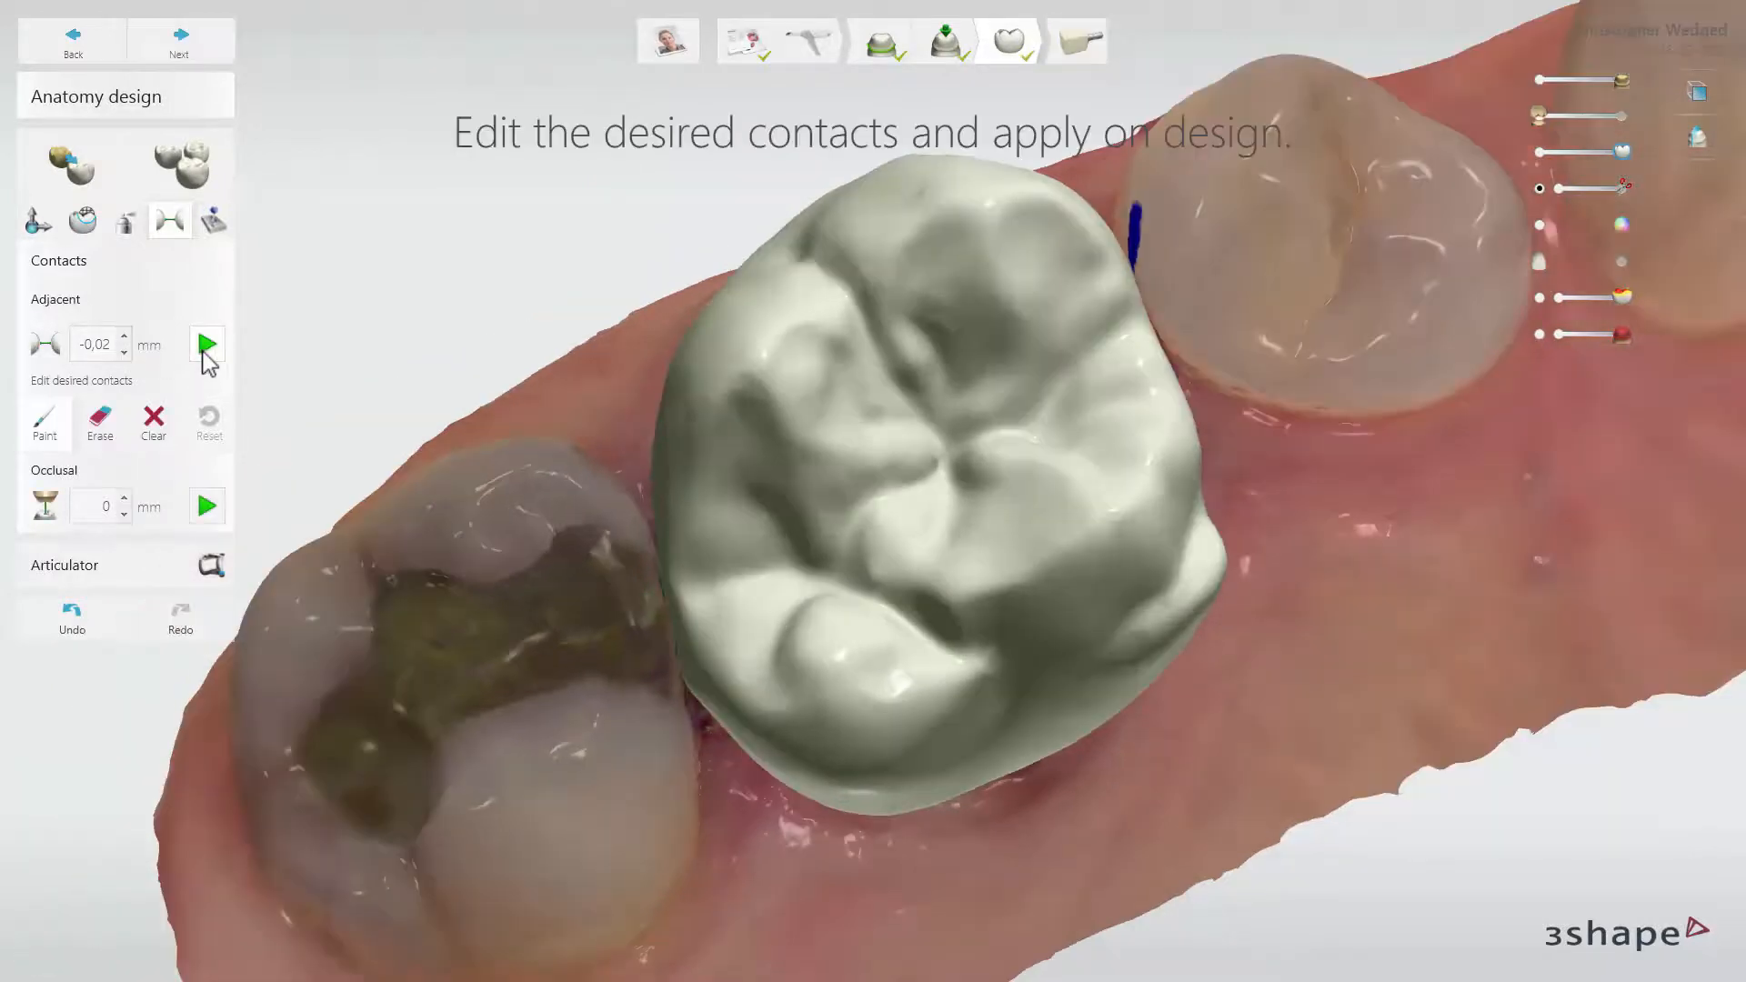
Paint the desired contact area on the neighbouring molar and apply the adjacent contacts to the crown
right_drag(342, 385, 379, 375)
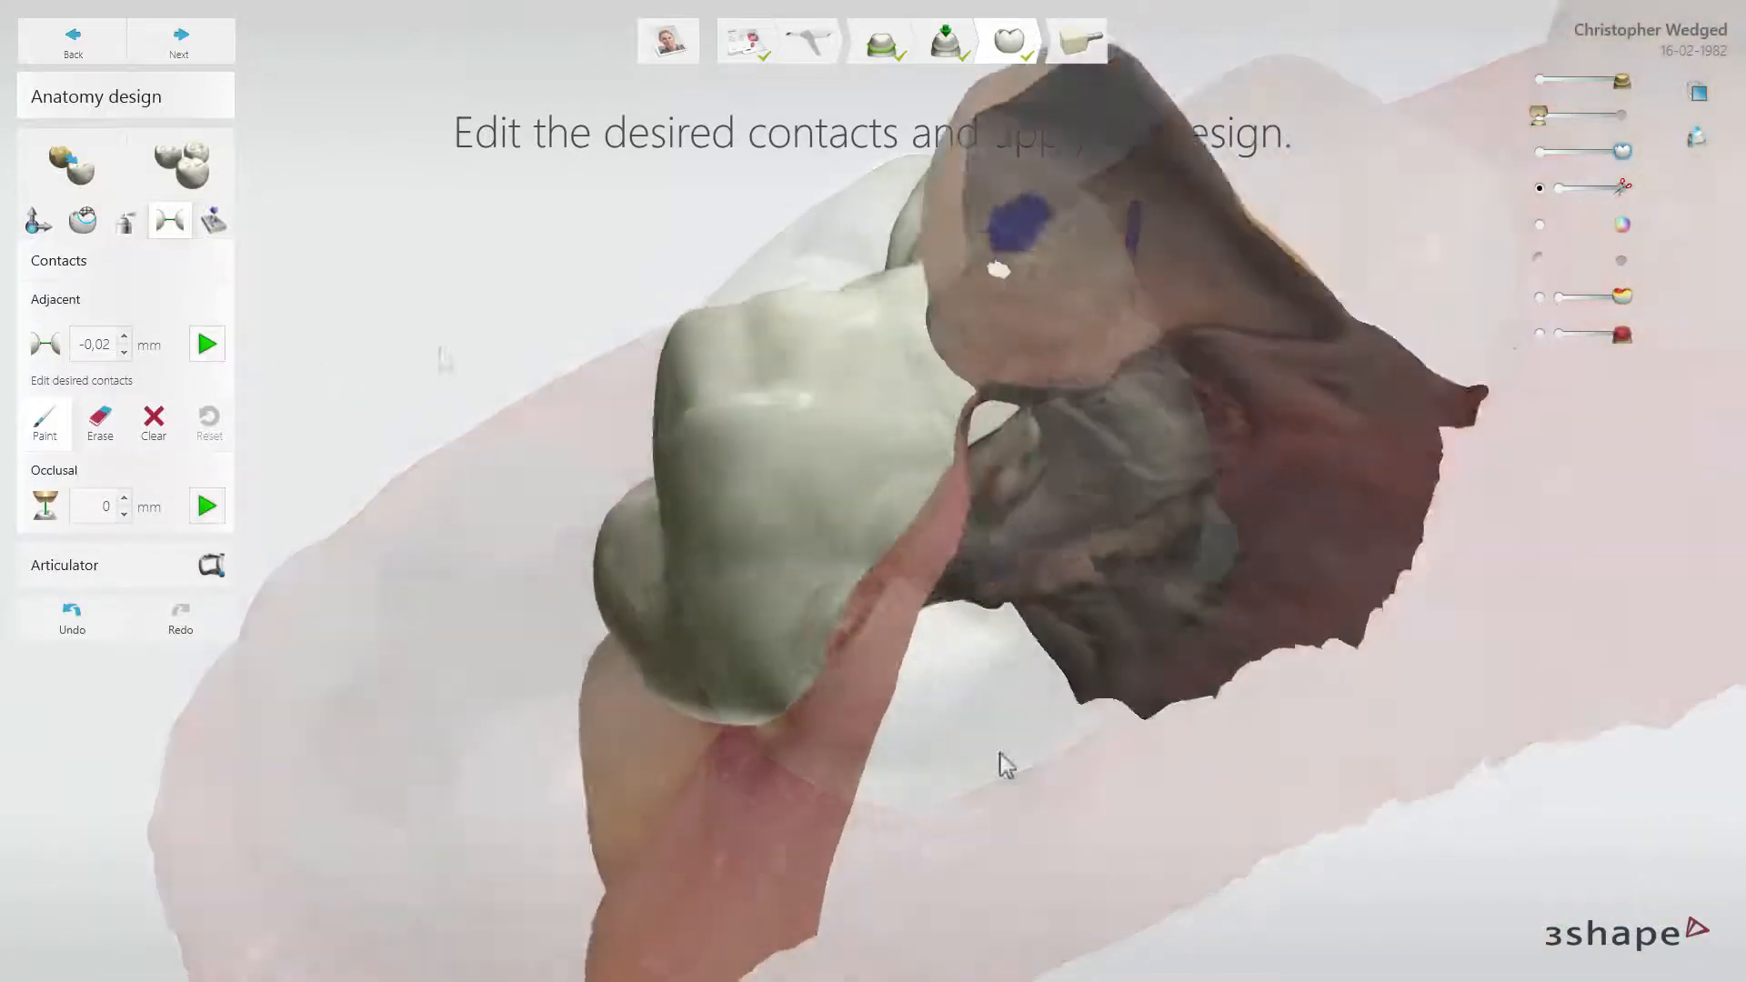
right_drag(1002, 753, 937, 801)
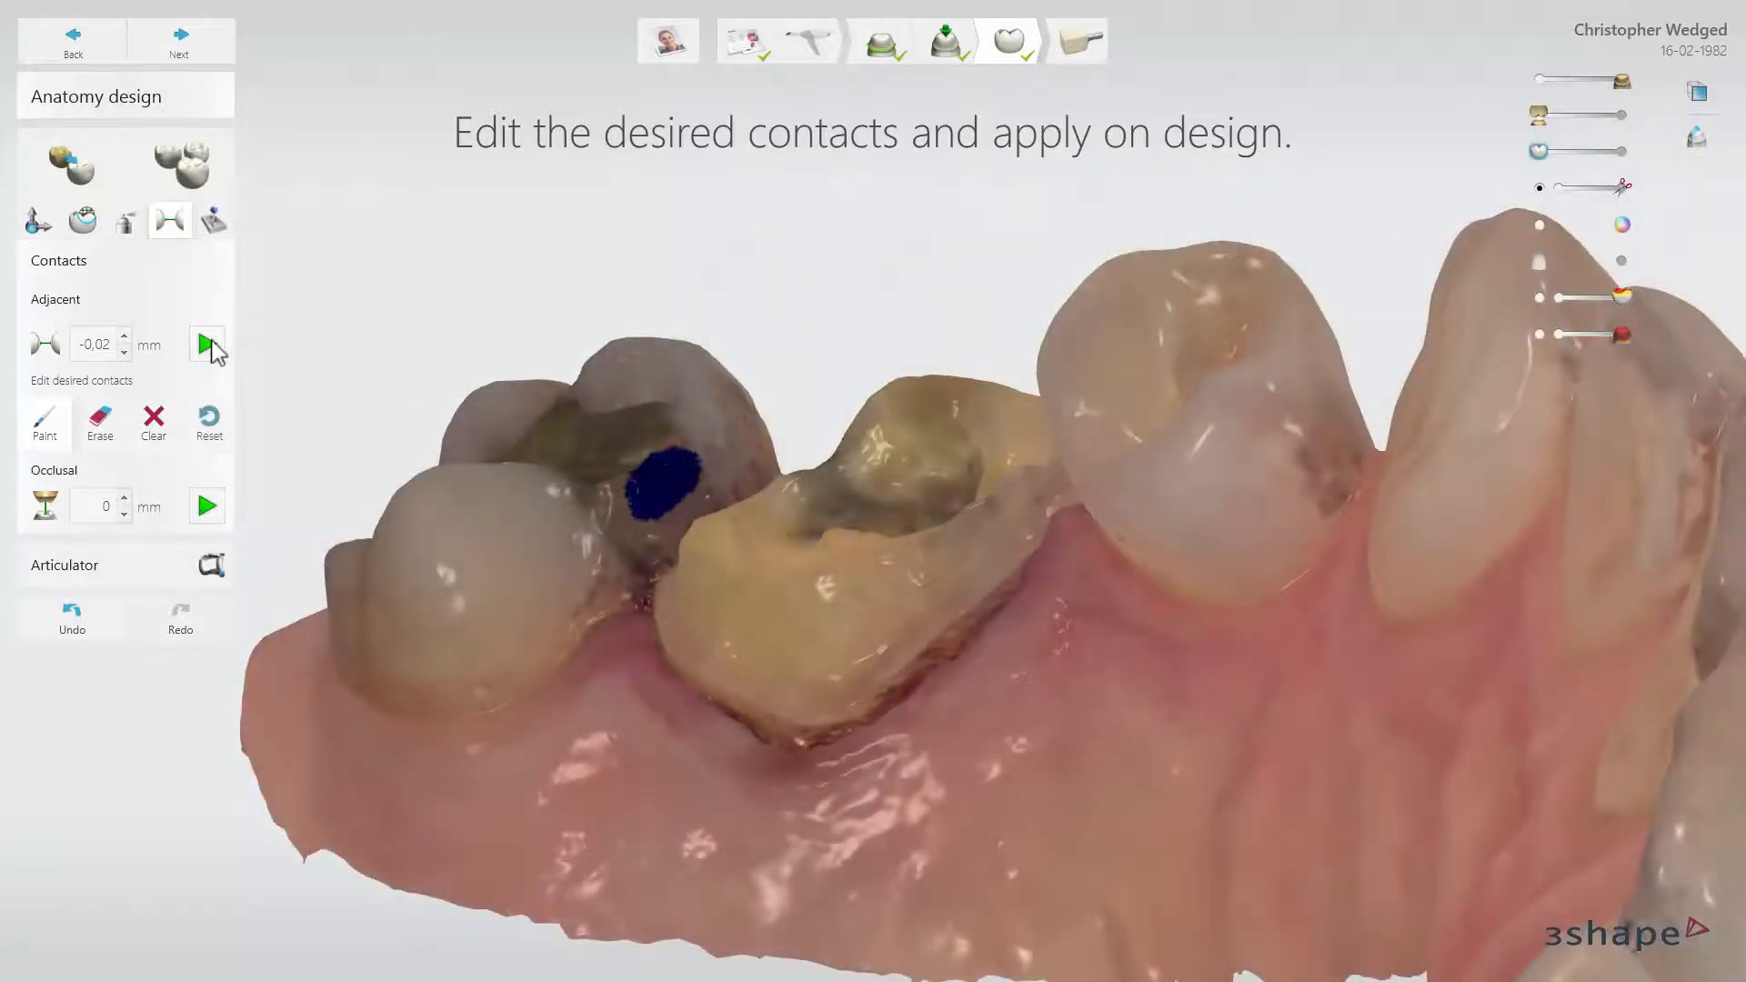
click(209, 344)
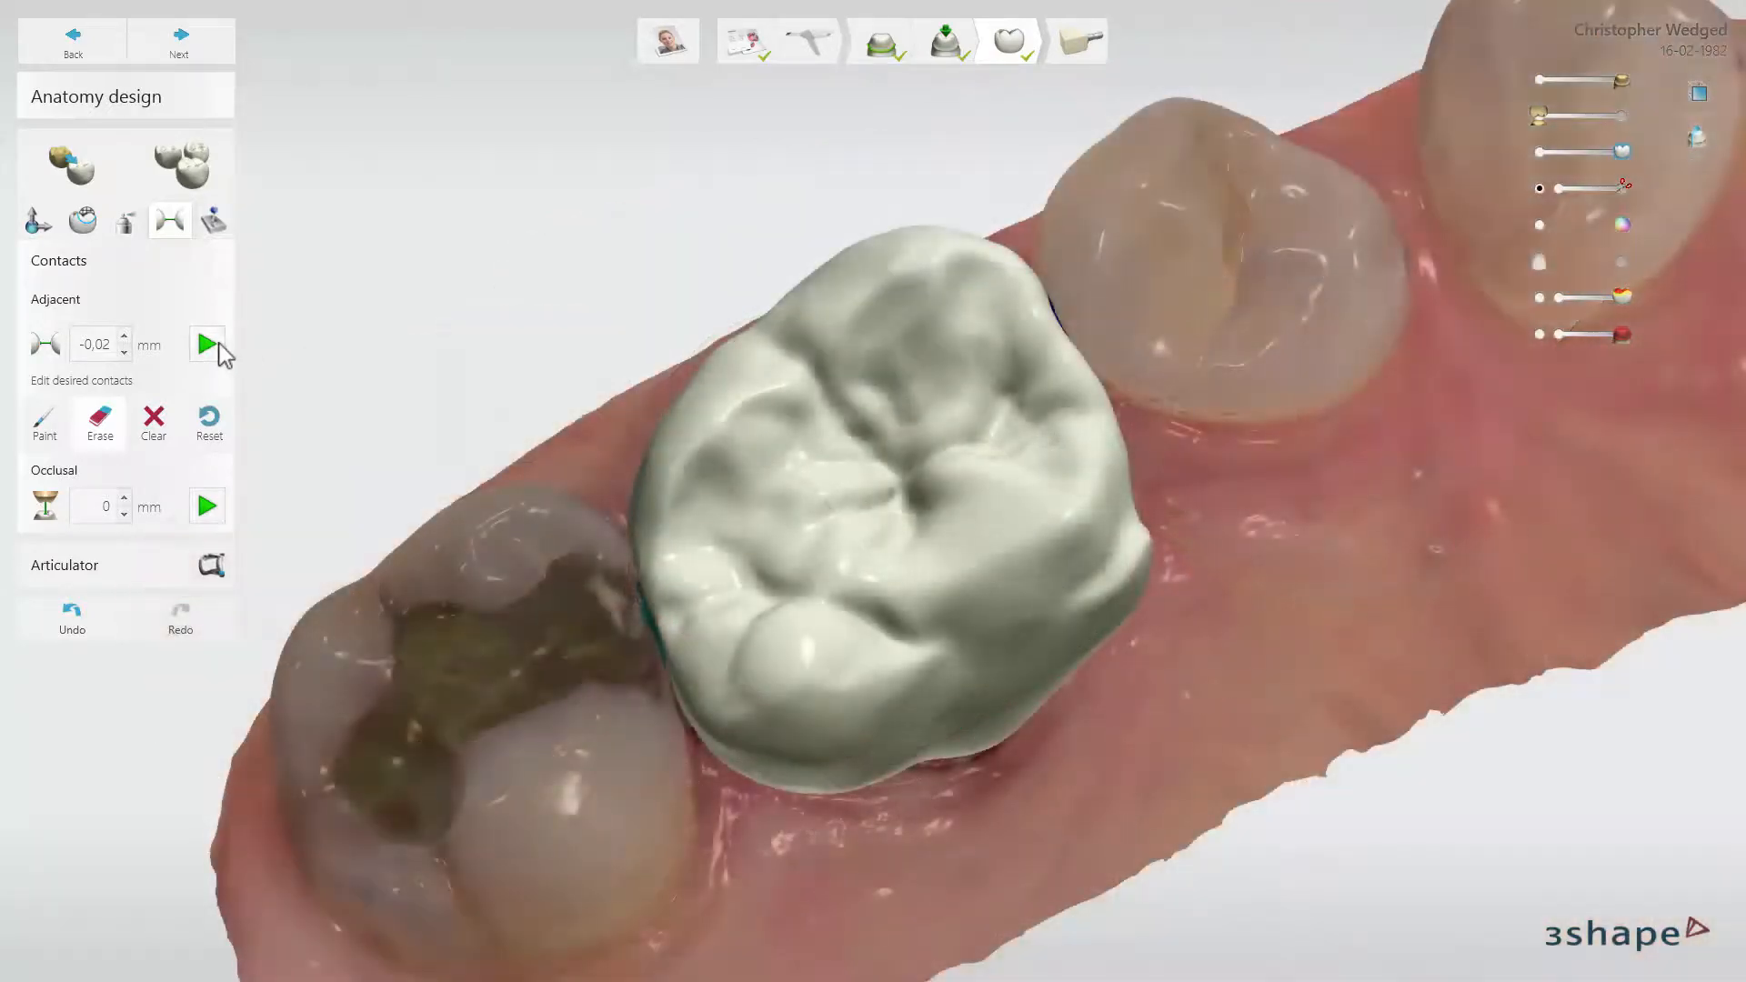
Reapply the adjacent contacts at -0.02 mm with the eraser active, and adapt the crown's occlusal contacts at 0 mm
click(218, 344)
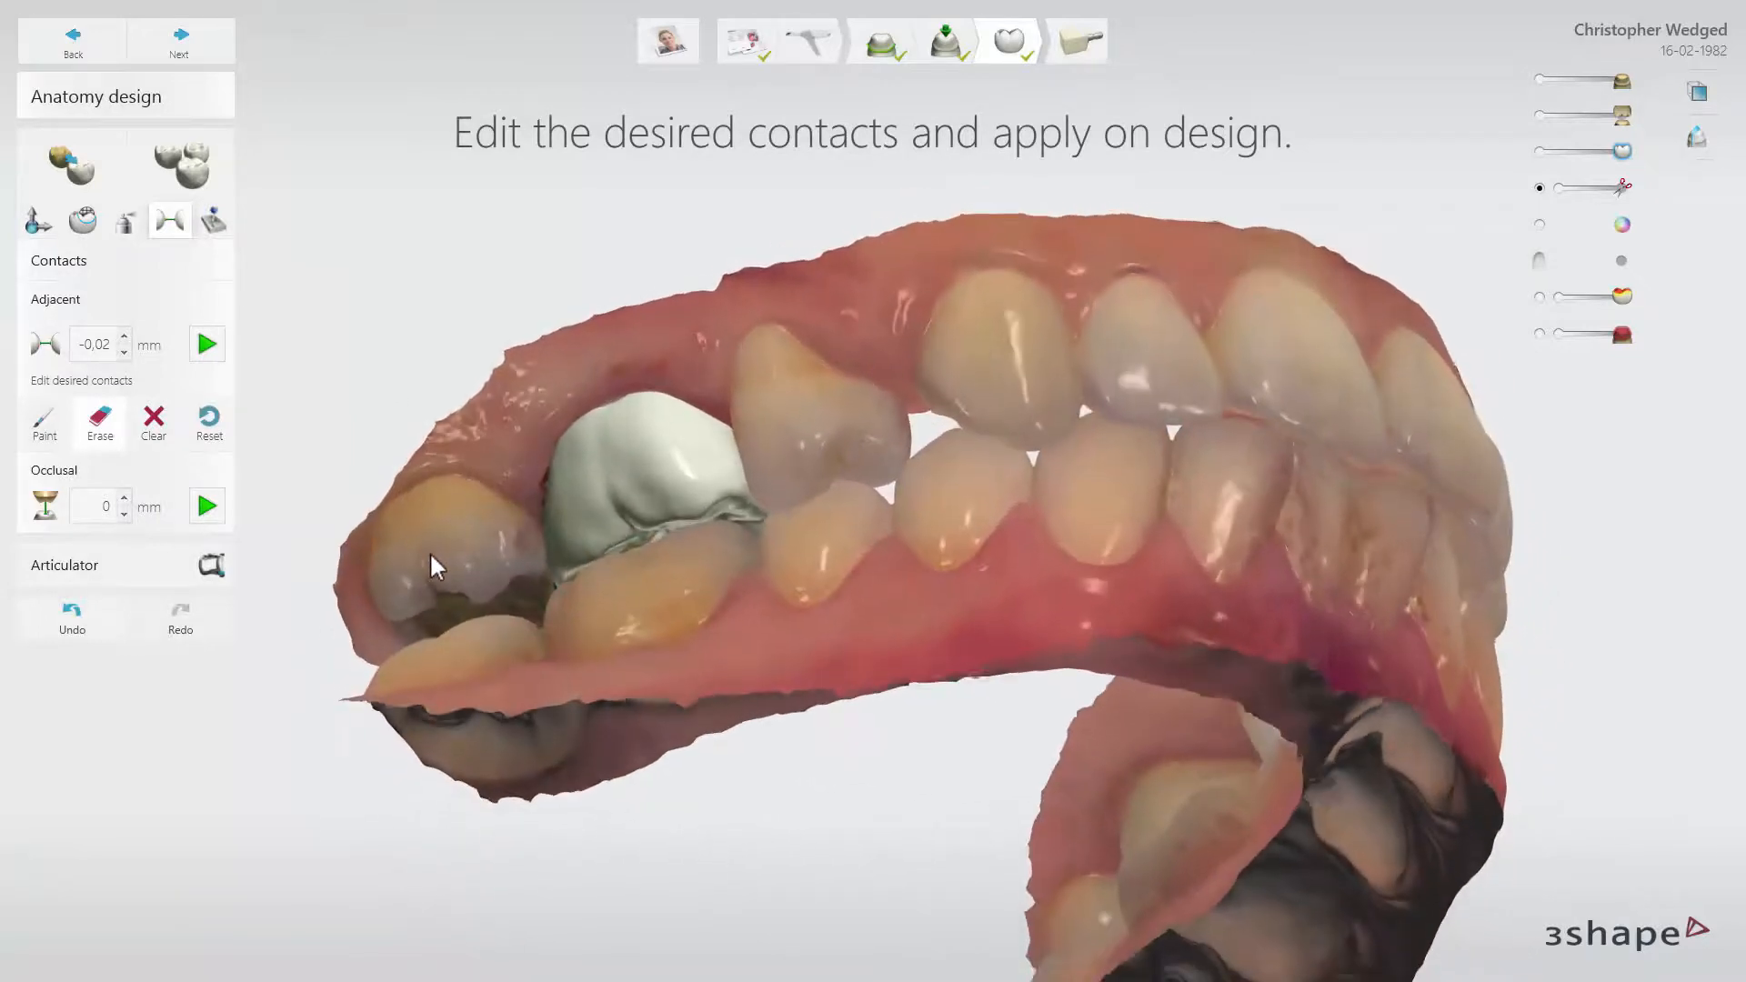
click(207, 506)
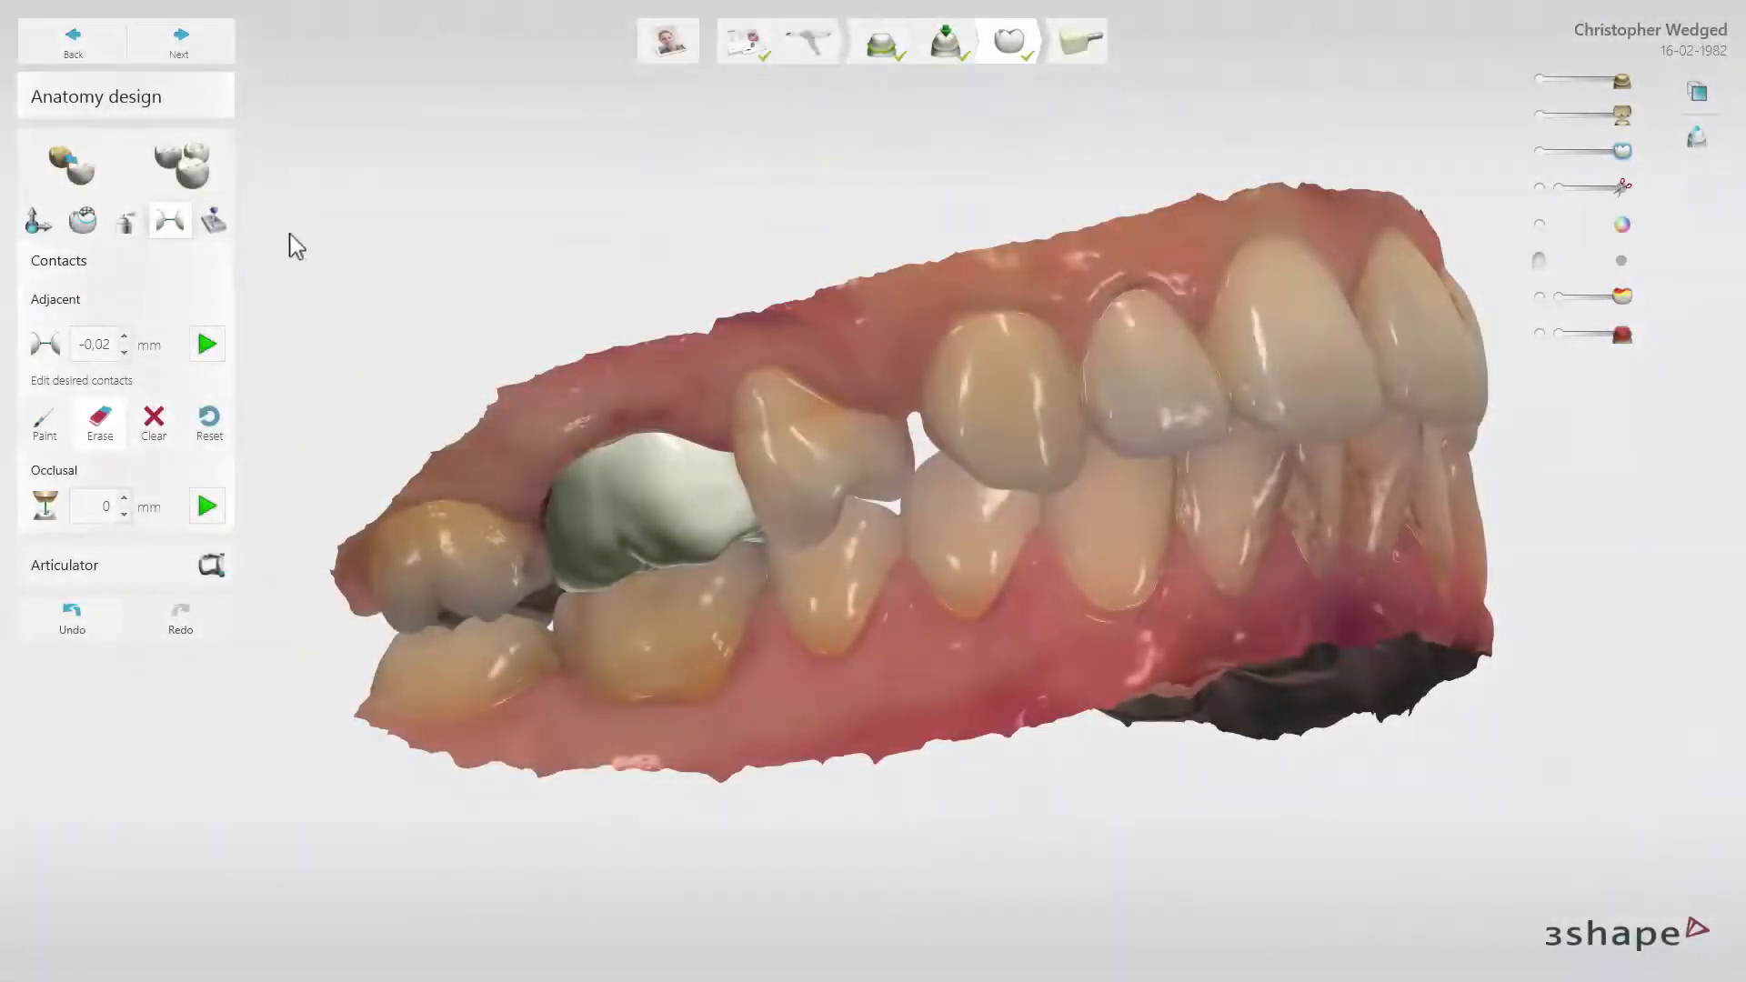
Apply a minimum thickness of 1 mm to the crown with the automatic tools
click(213, 221)
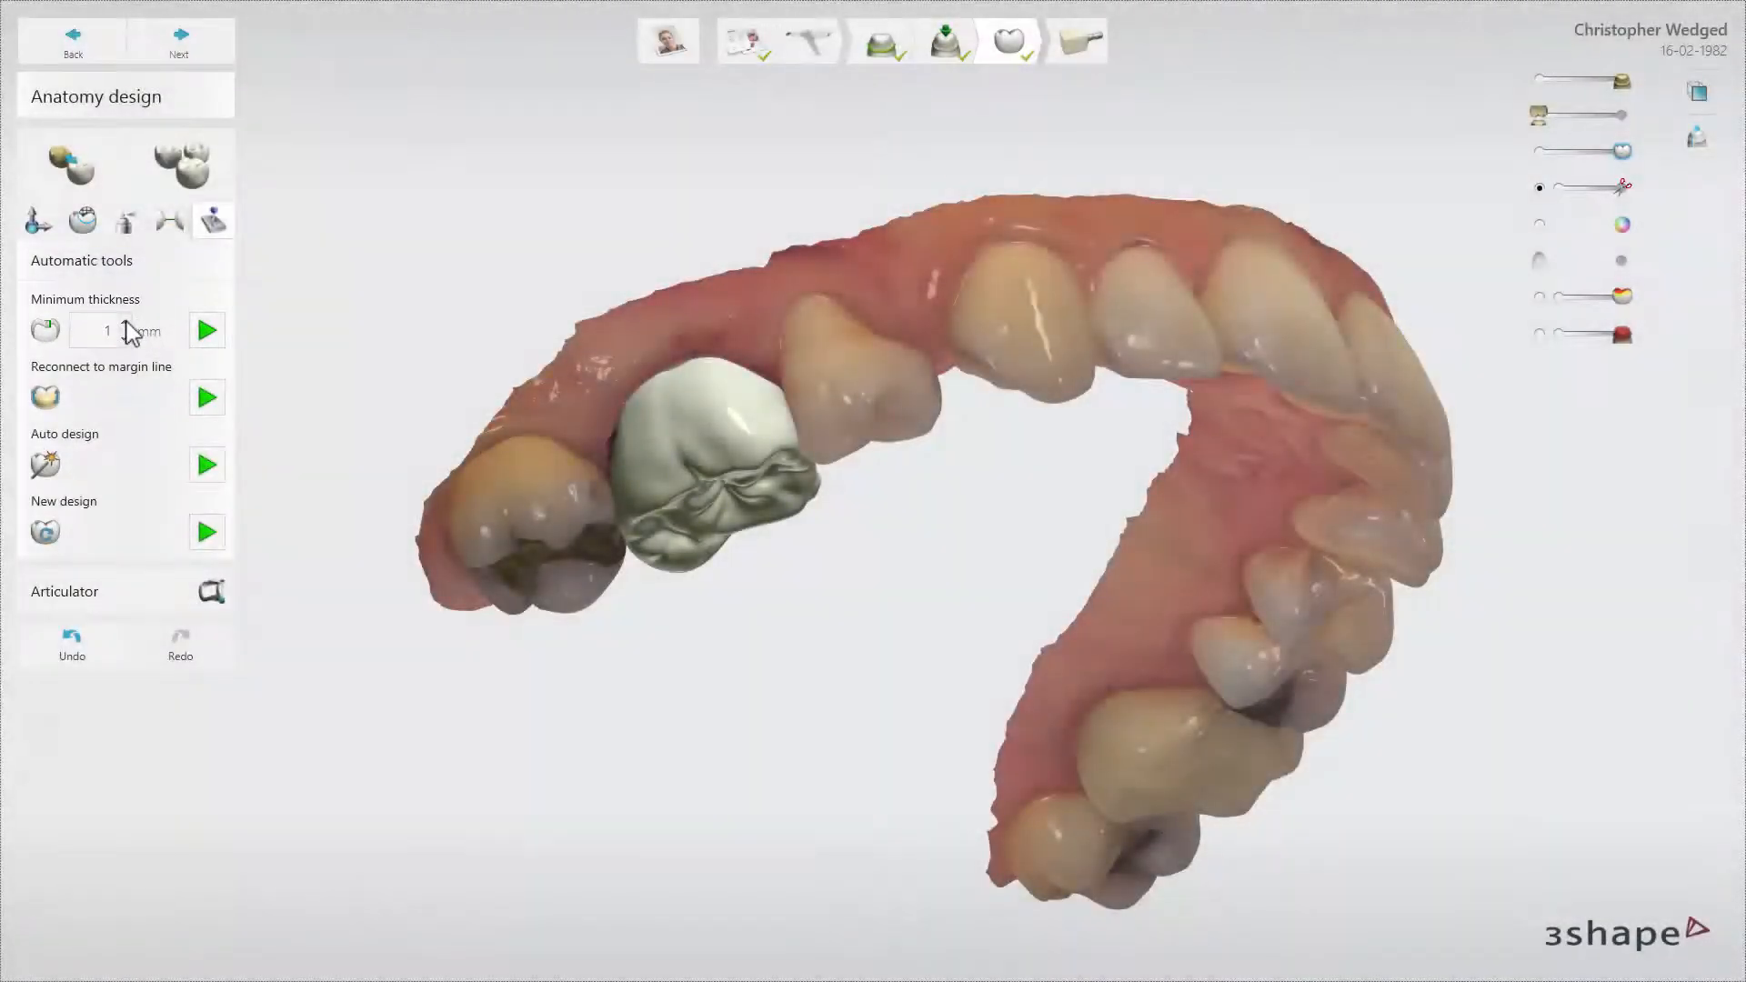
click(125, 323)
click(126, 323)
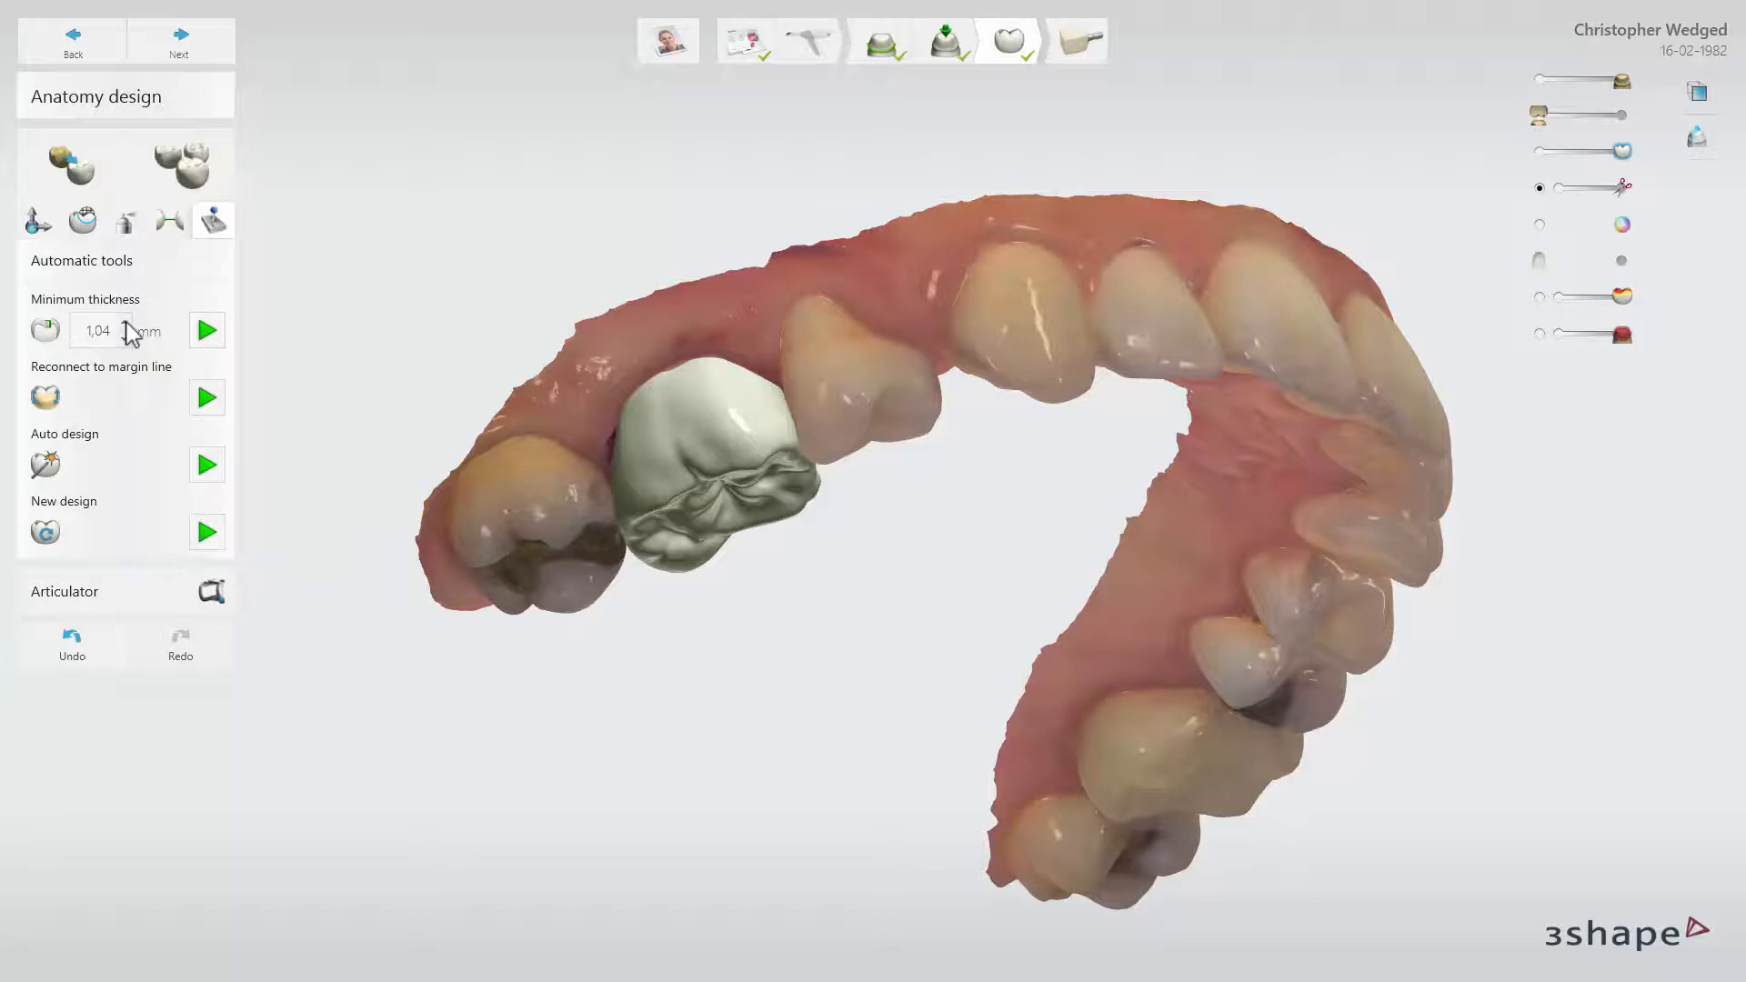
click(123, 338)
click(207, 332)
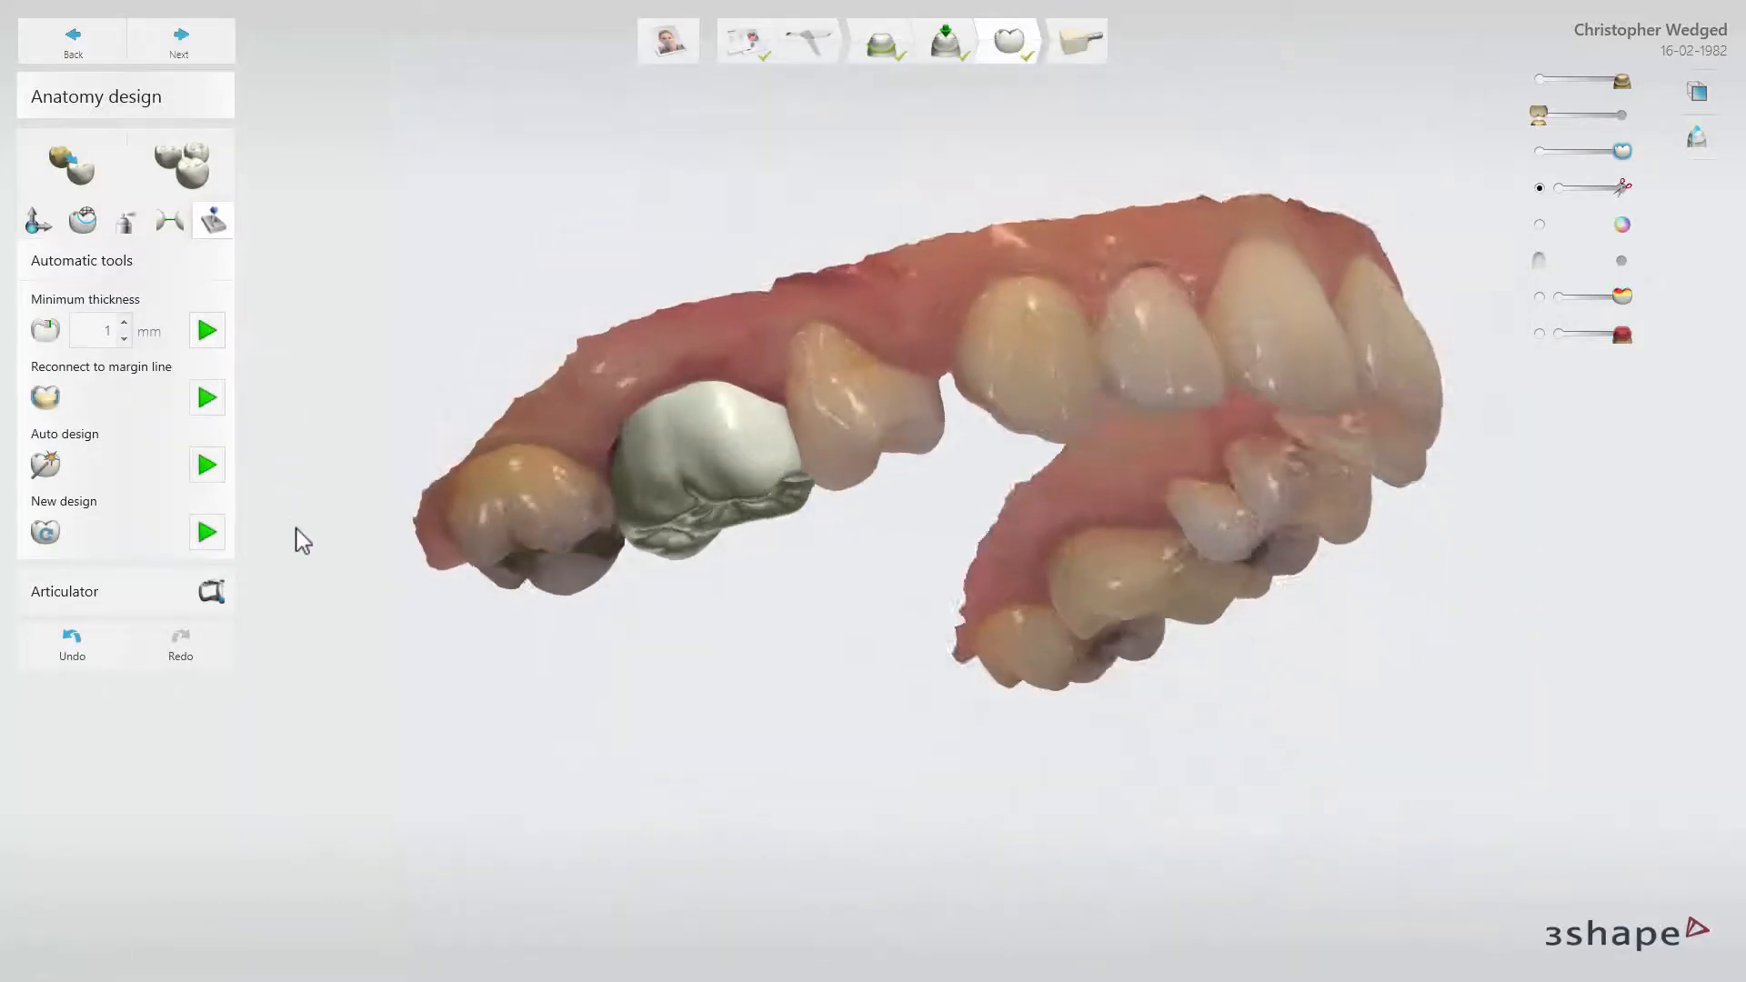
Run Auto design on the molar crown, and replace the result with a new design
right_drag(303, 540, 325, 479)
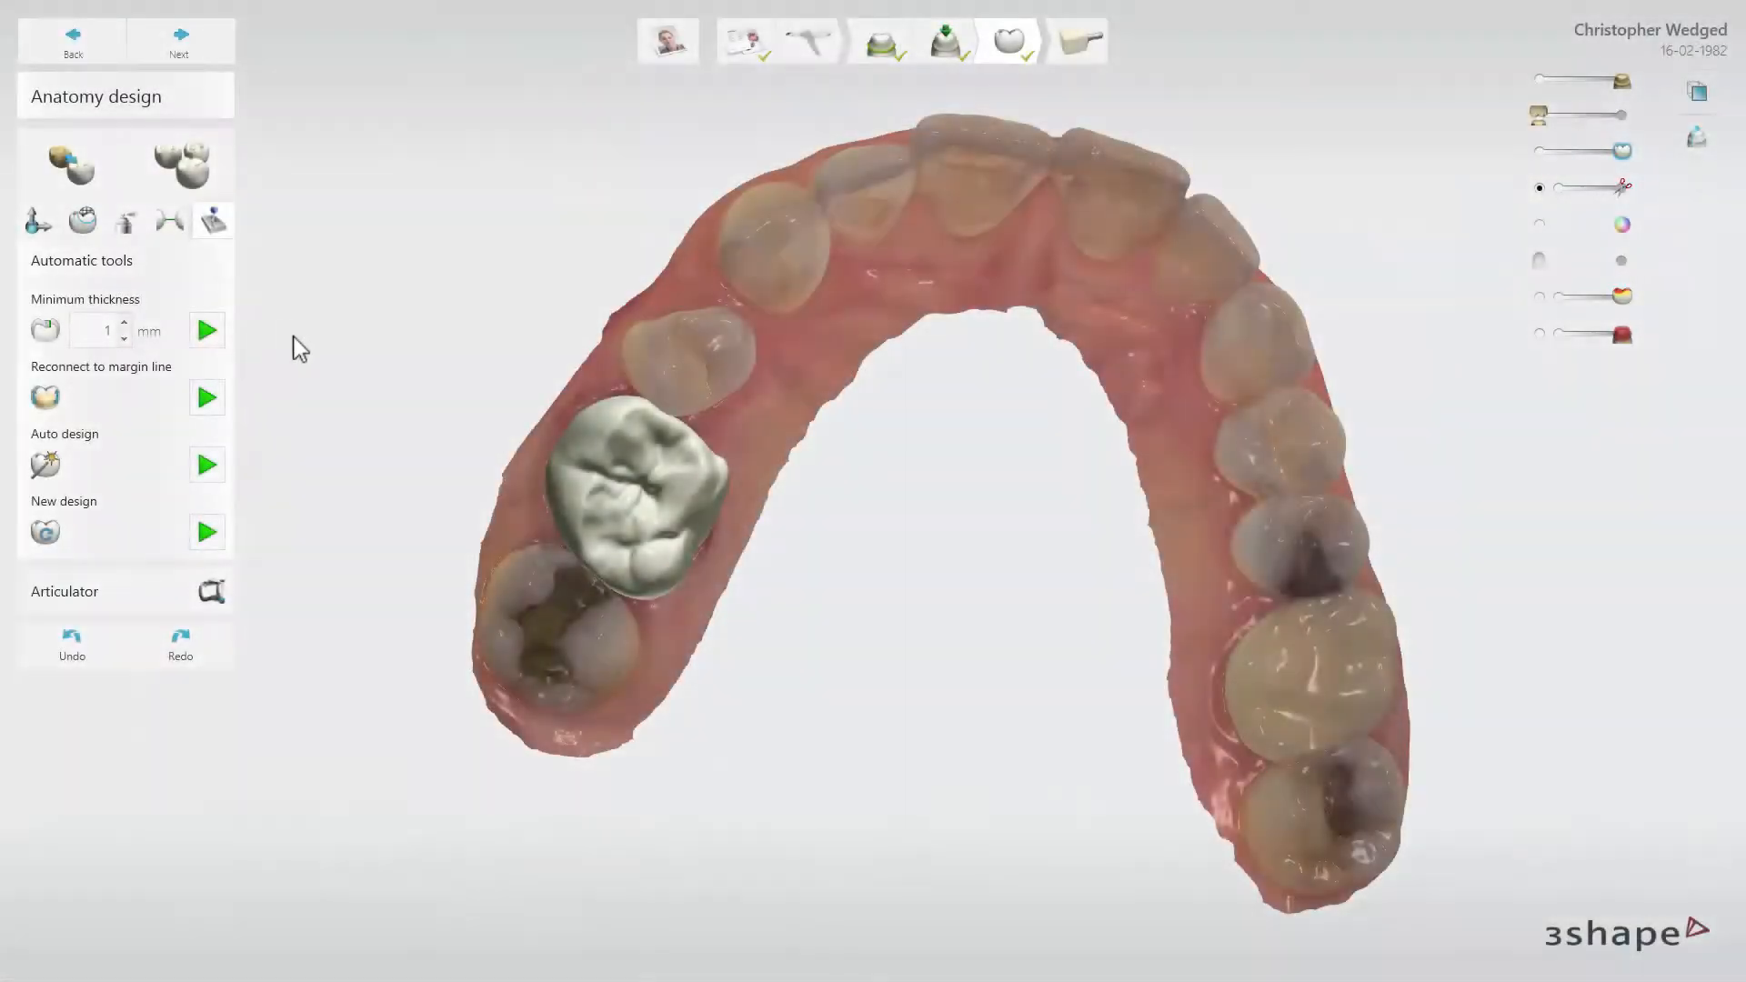
click(208, 466)
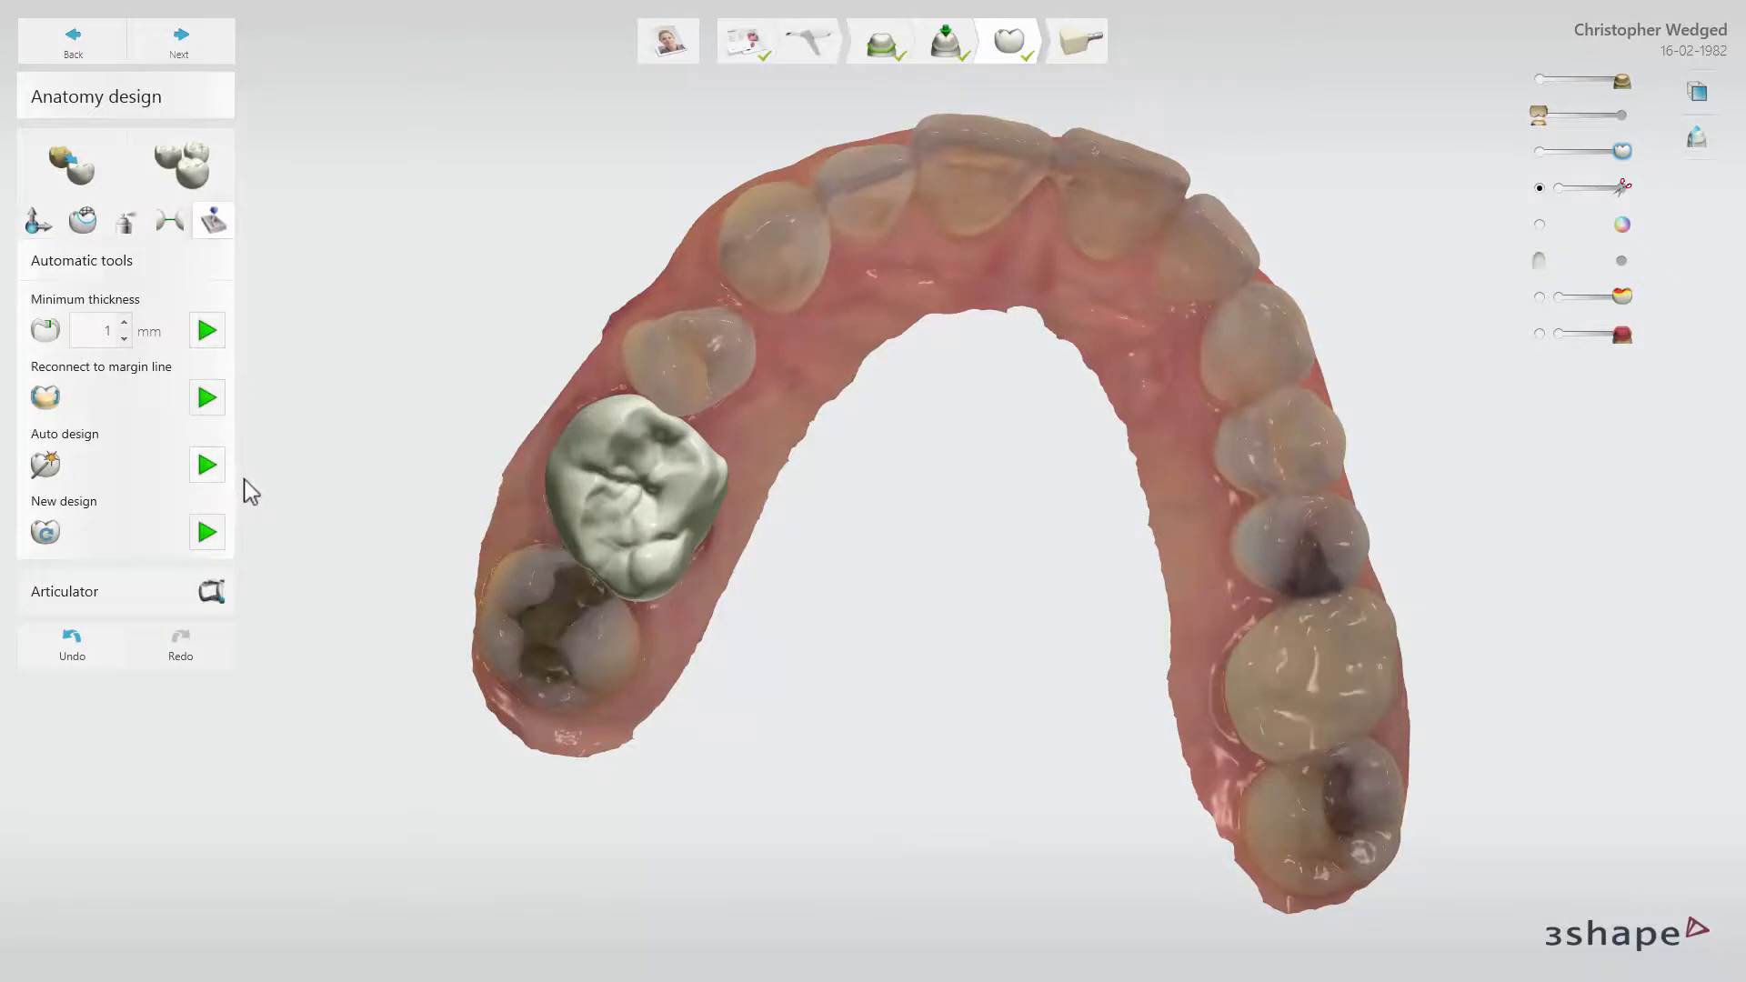
click(207, 533)
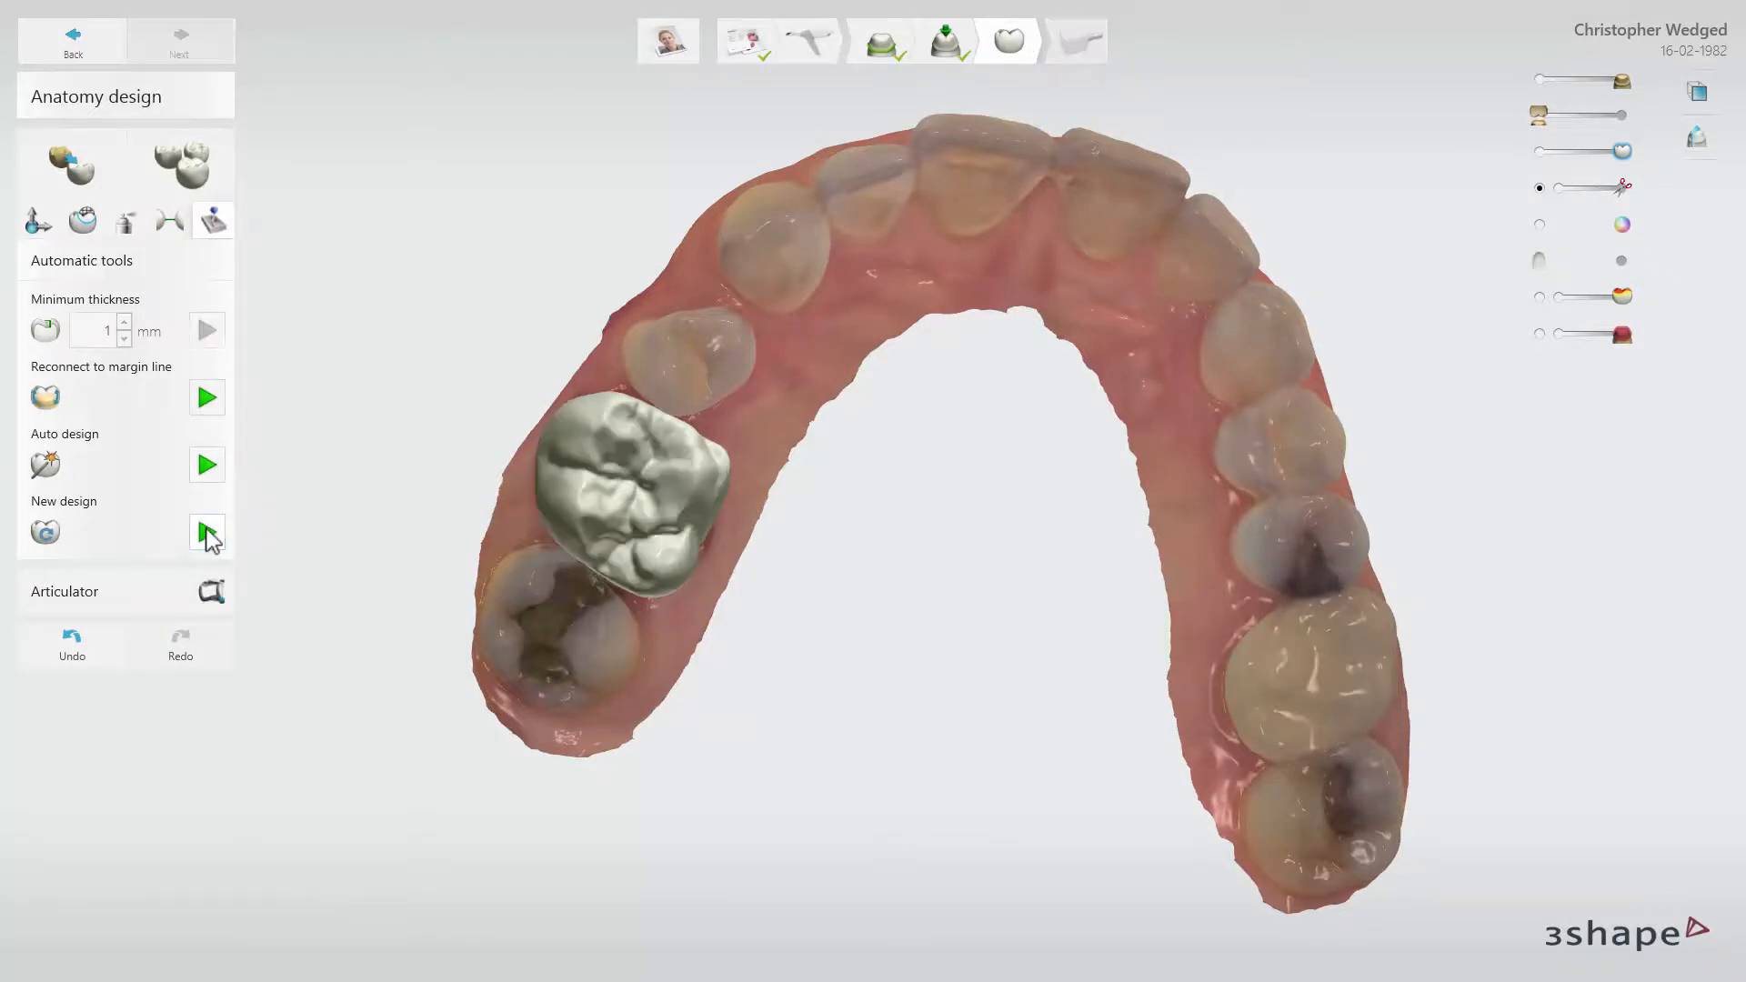
Reconnect the crown to the margin line and check its edge from both sides of the arch
right_drag(271, 550, 485, 404)
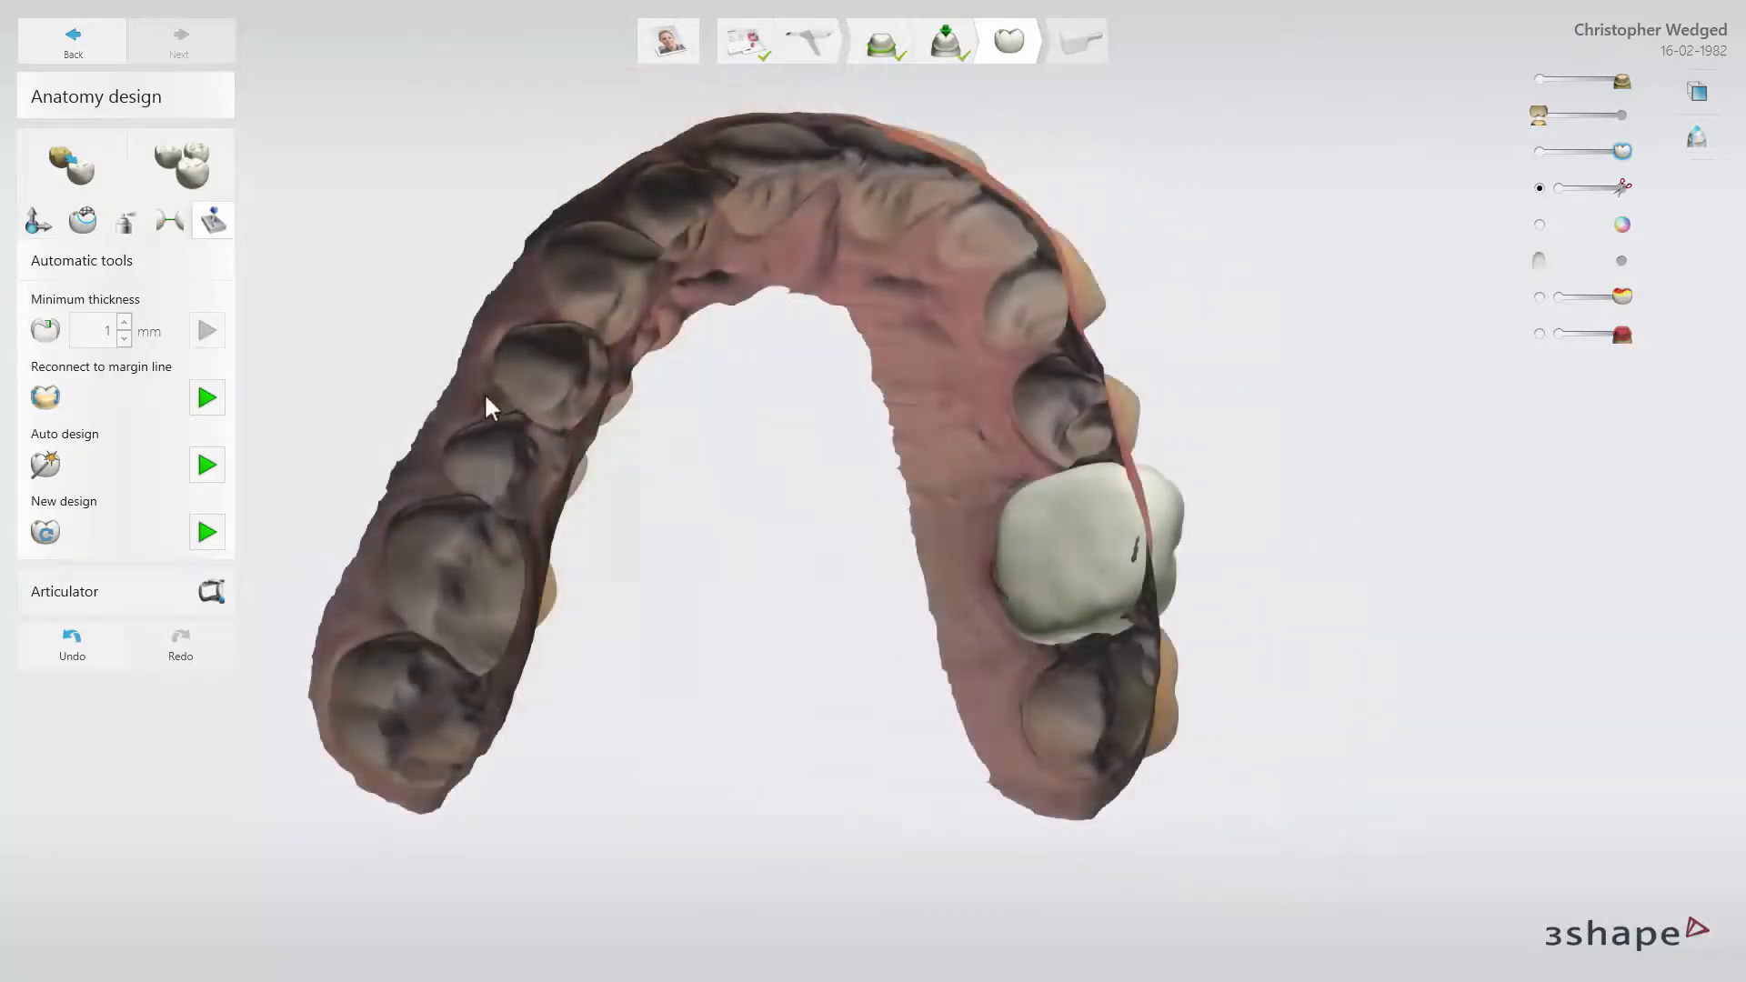
click(208, 399)
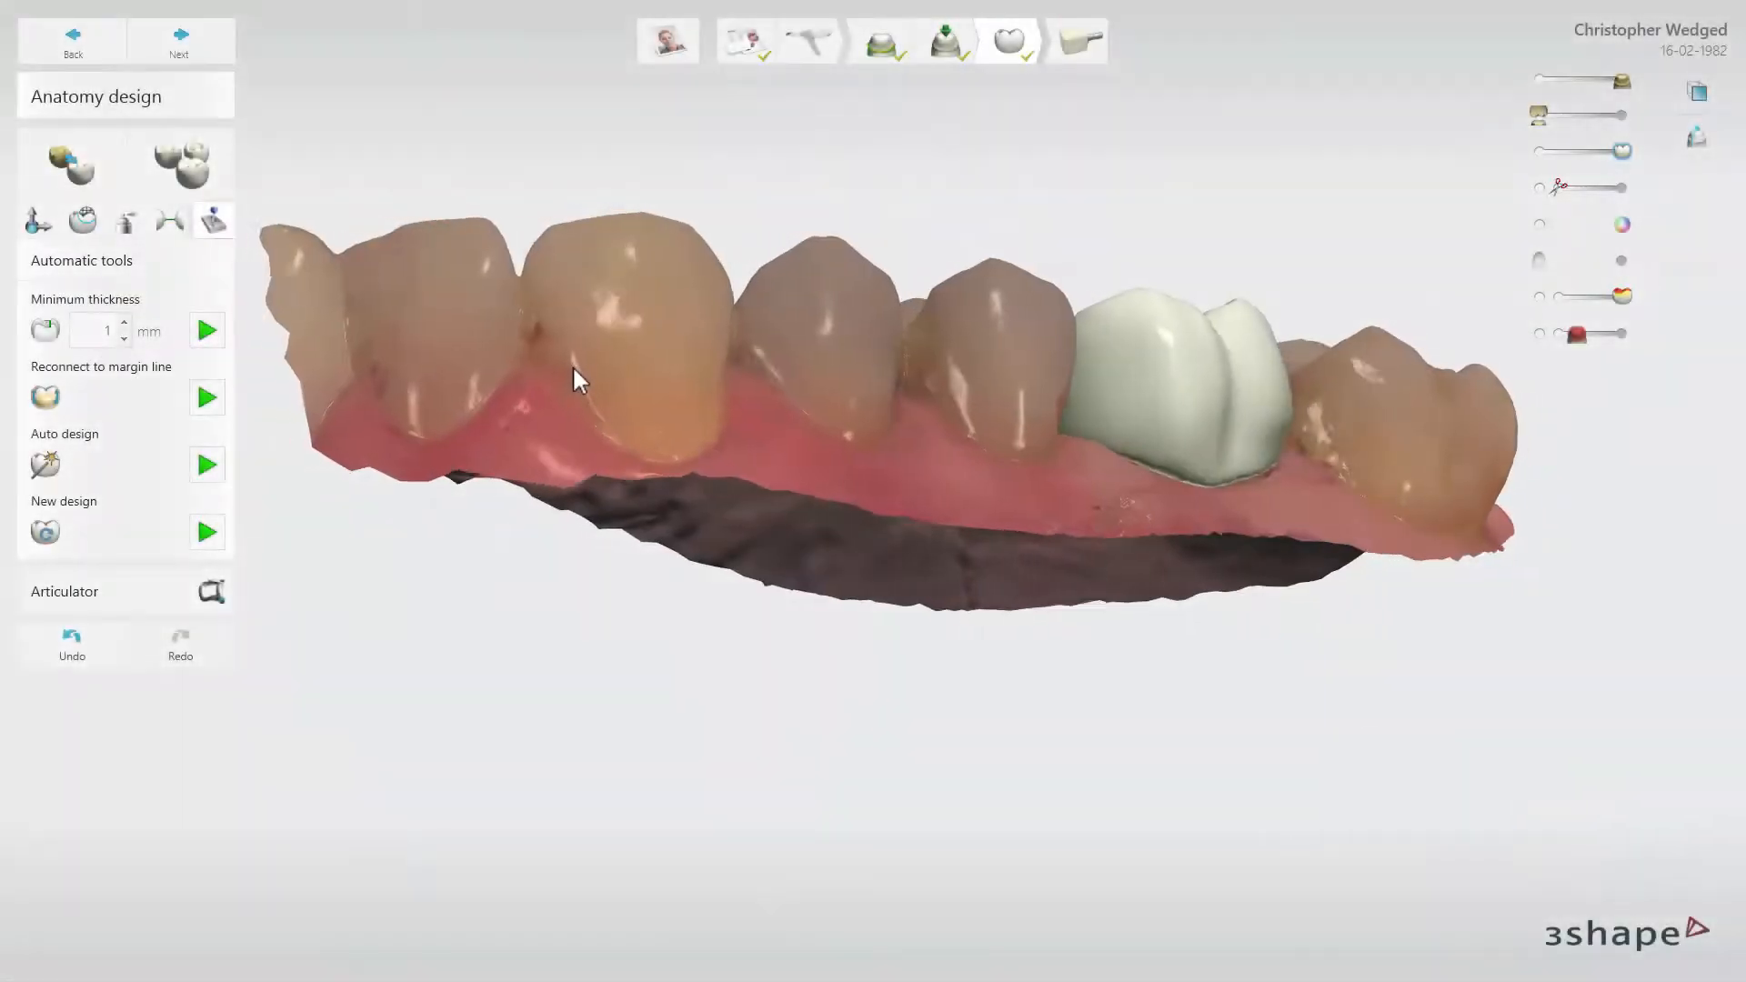
right_drag(573, 373, 812, 395)
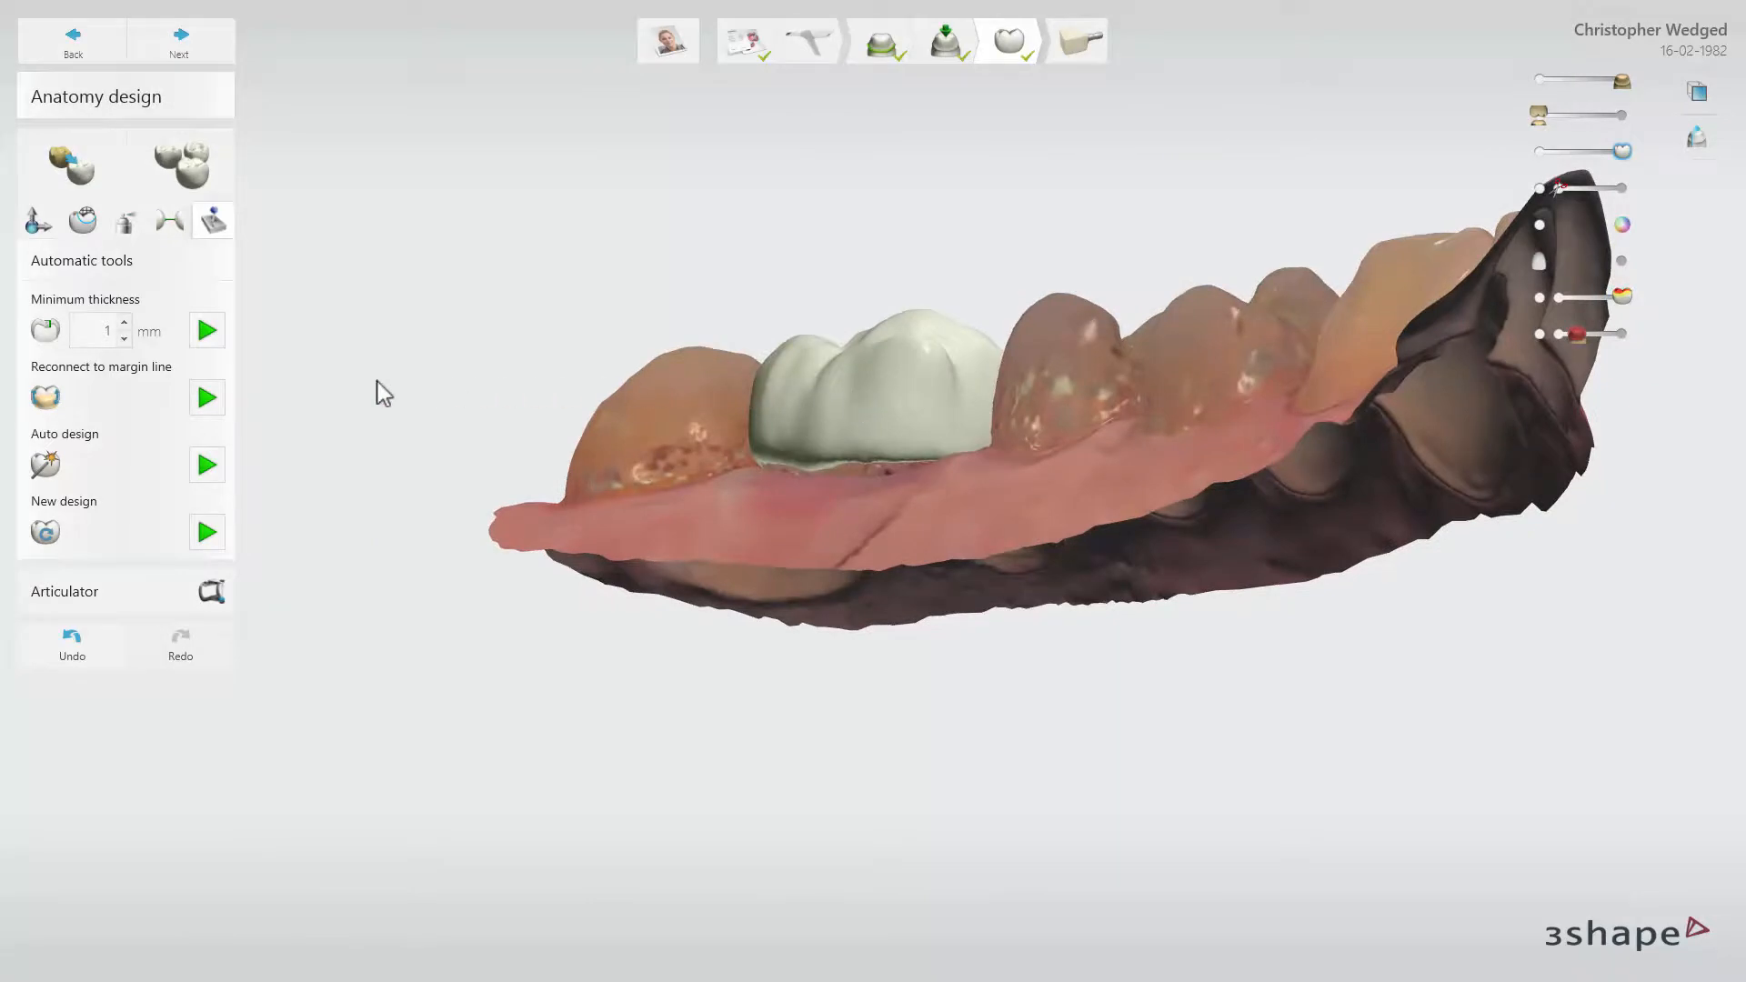
Reconnect the molar crown to the margin line, and cut pontic 4 to the gingiva at 0.1 mm
click(211, 397)
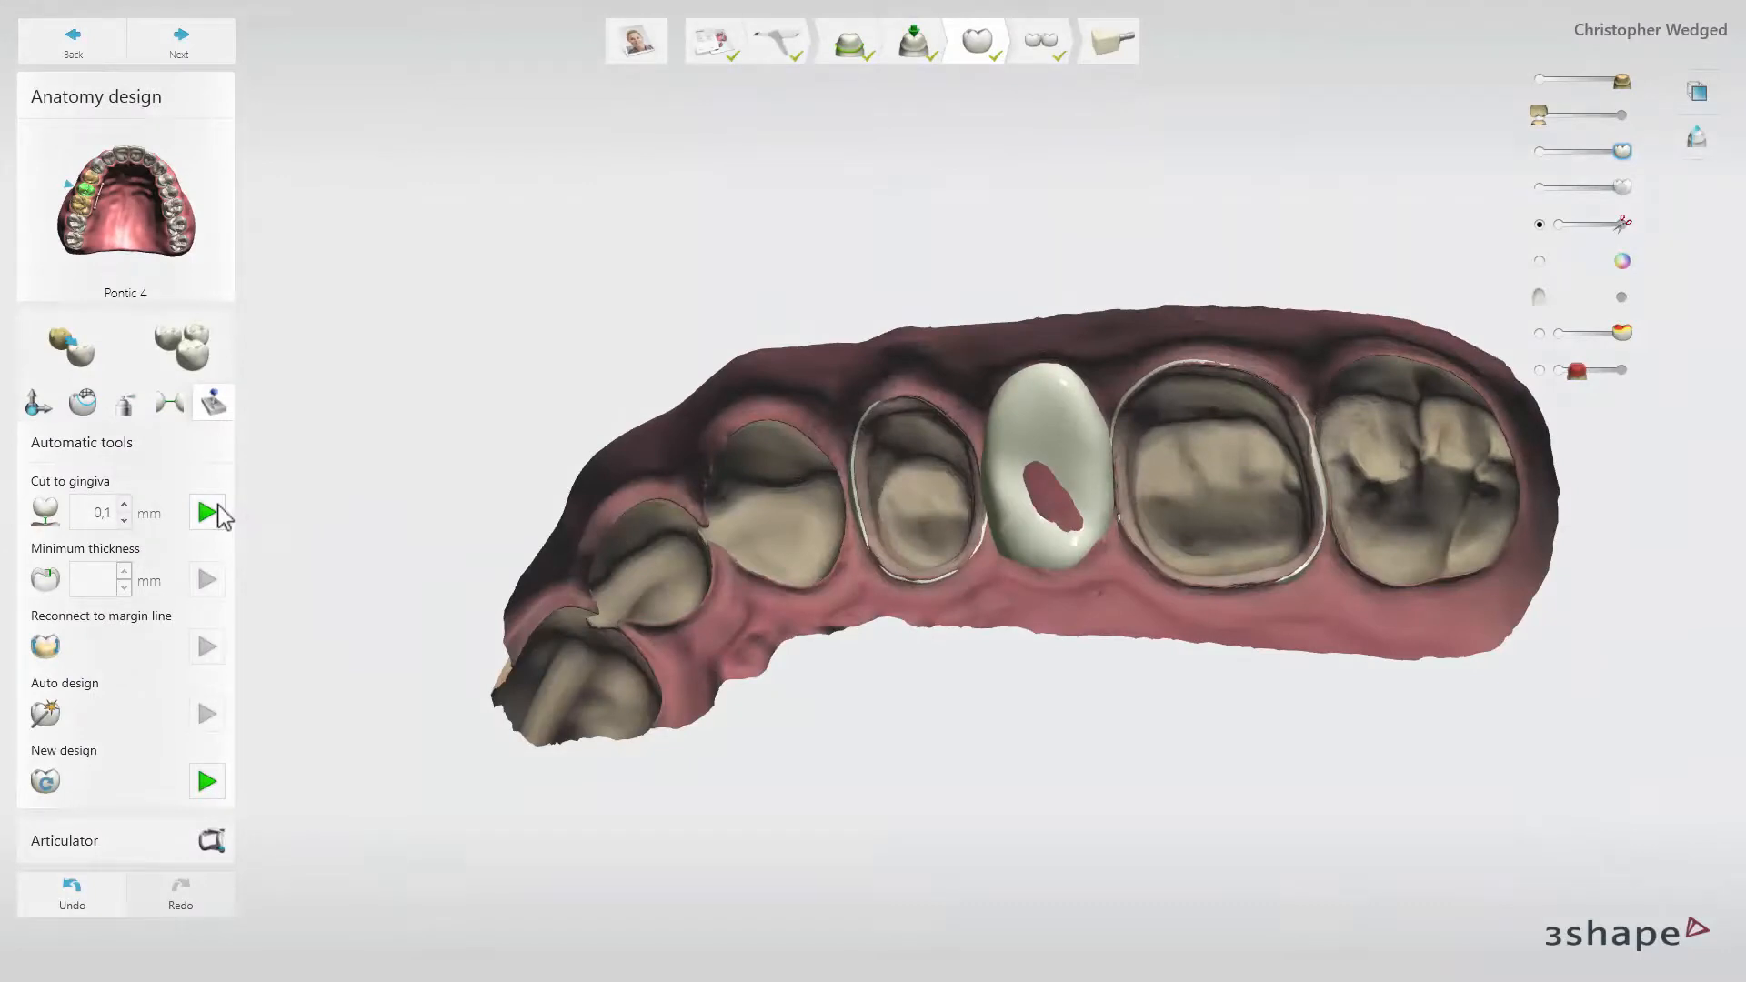
click(219, 512)
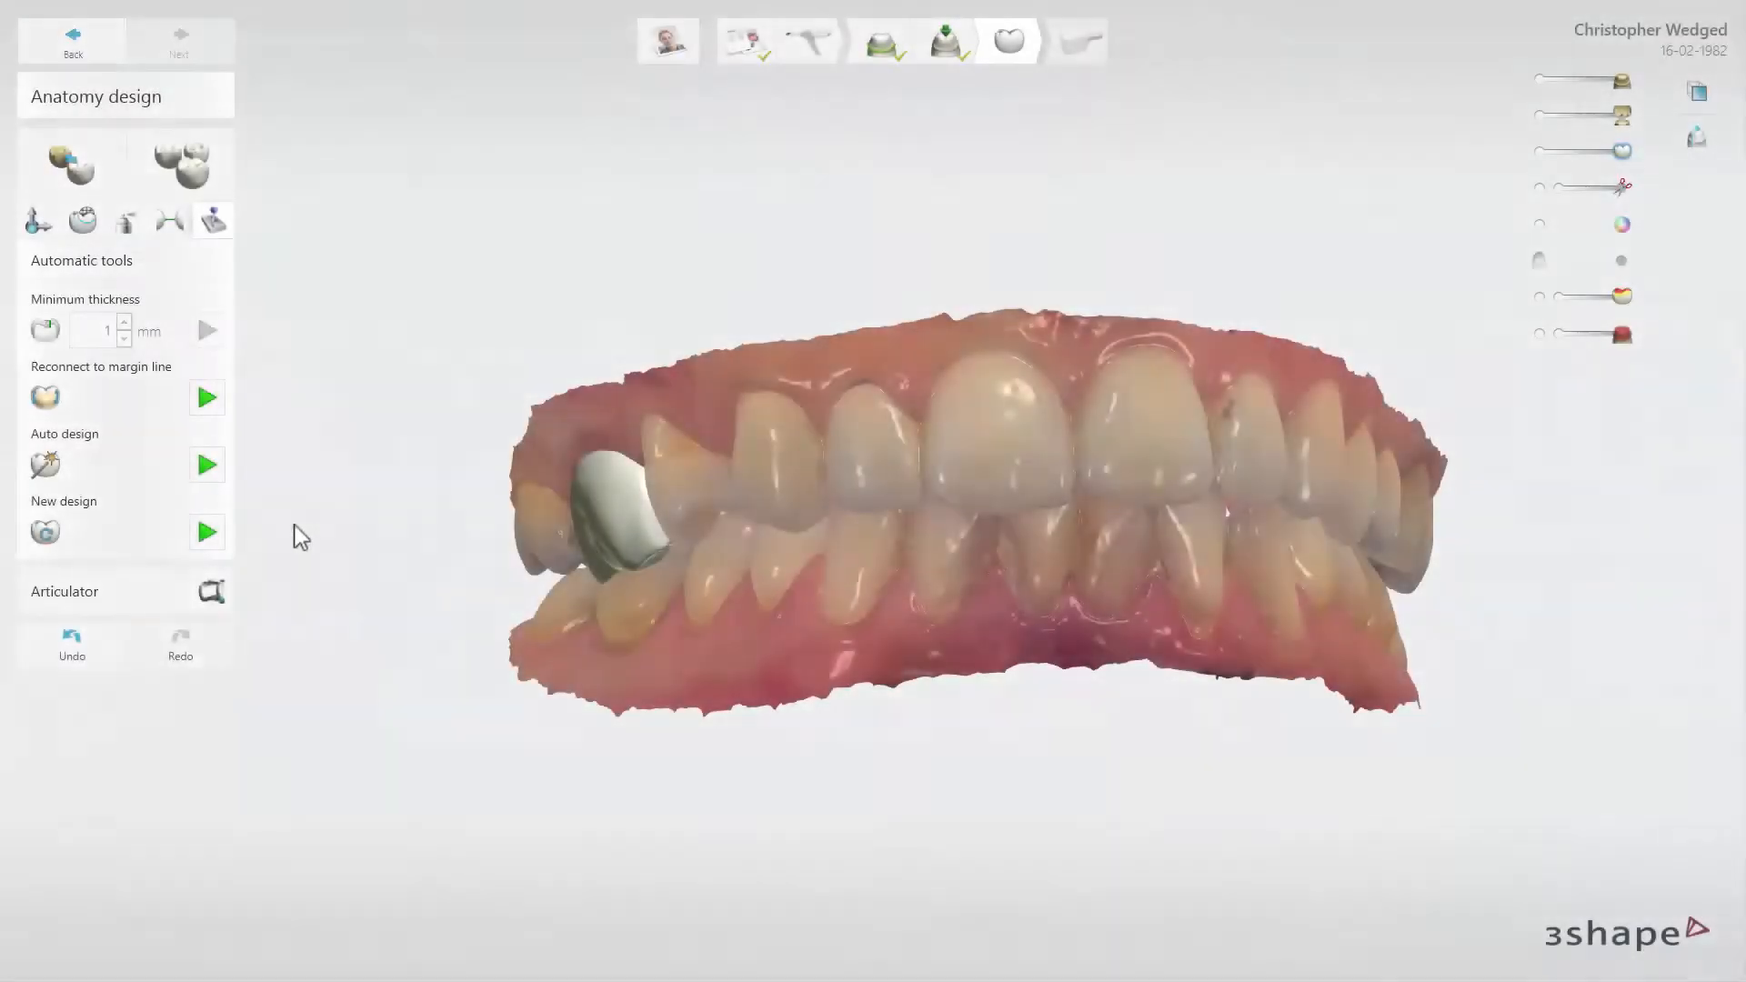
Run the virtual articulation on the crown in the articulator, and adapt the design to the articulation contacts
click(214, 594)
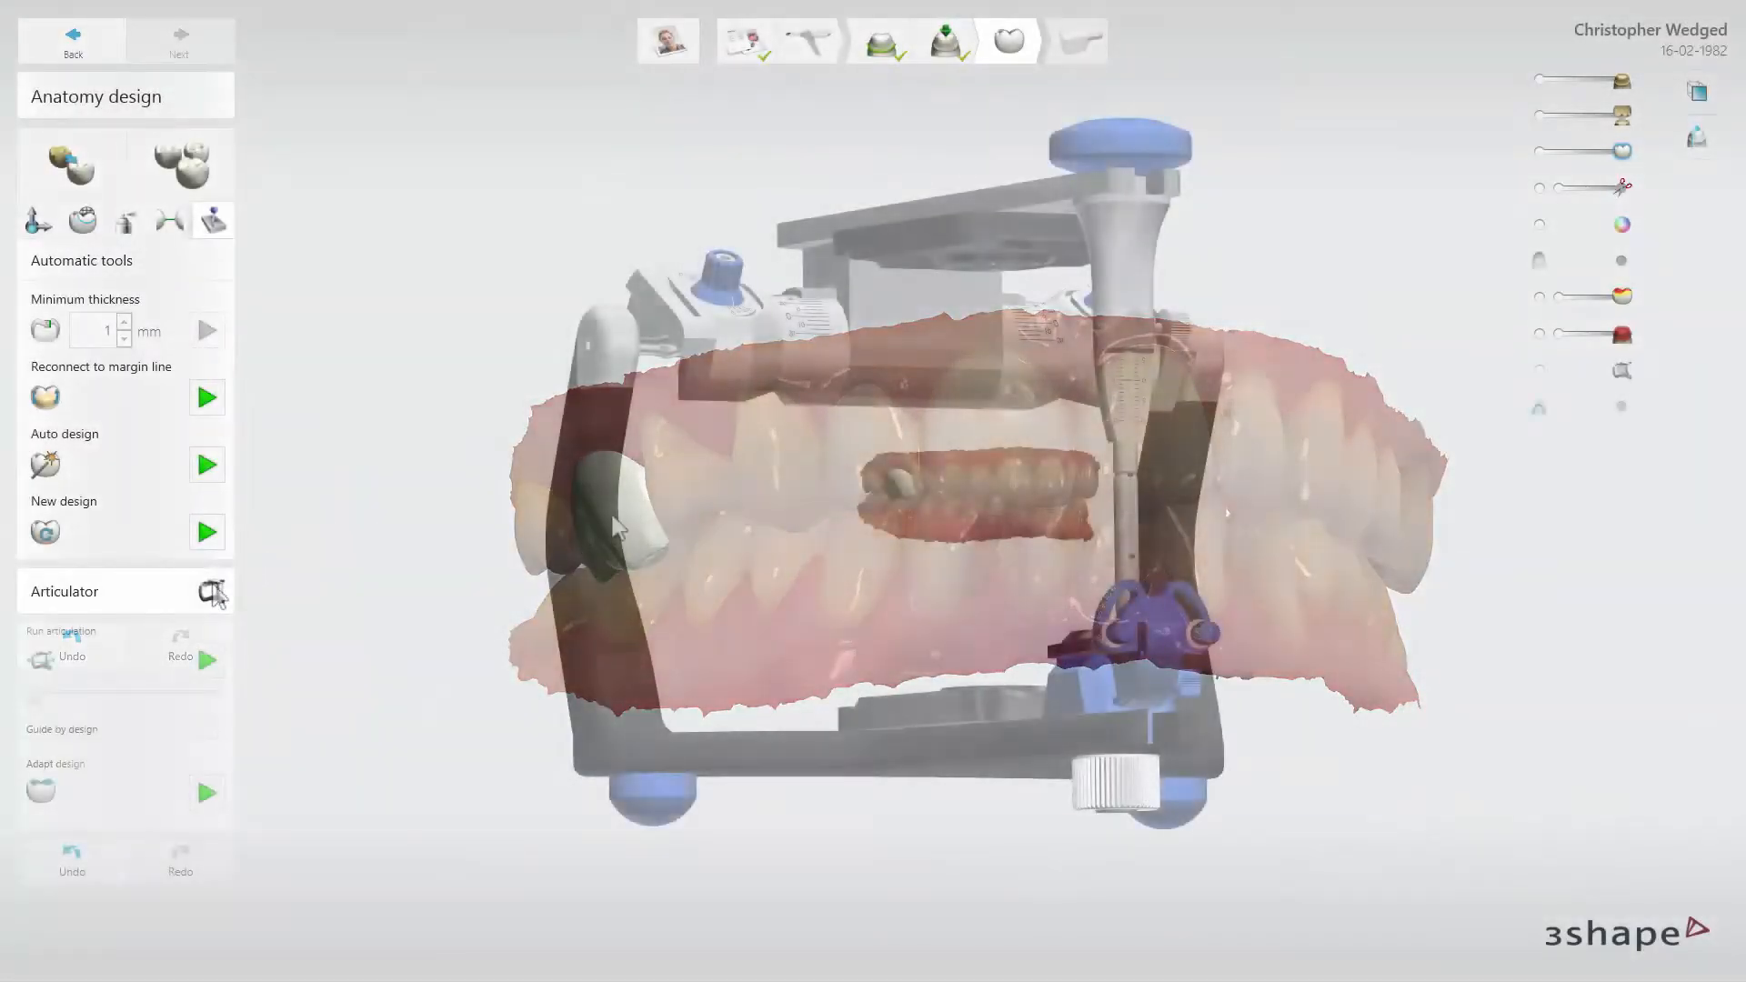
click(207, 661)
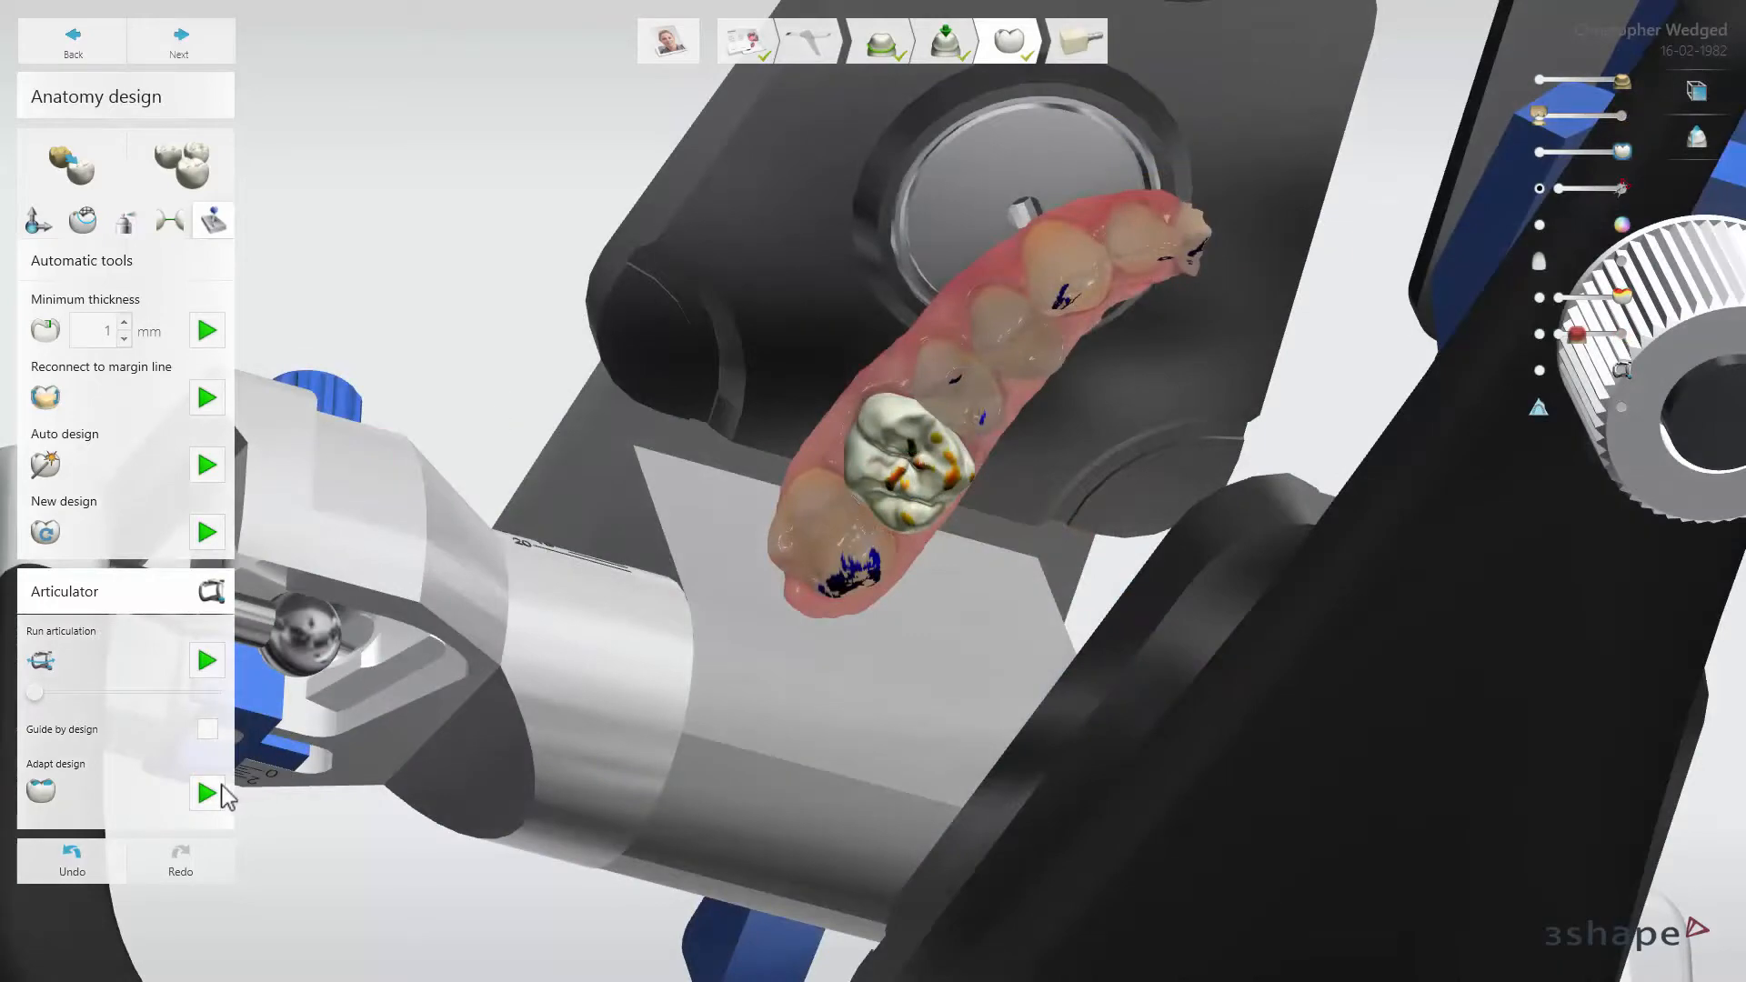
click(223, 788)
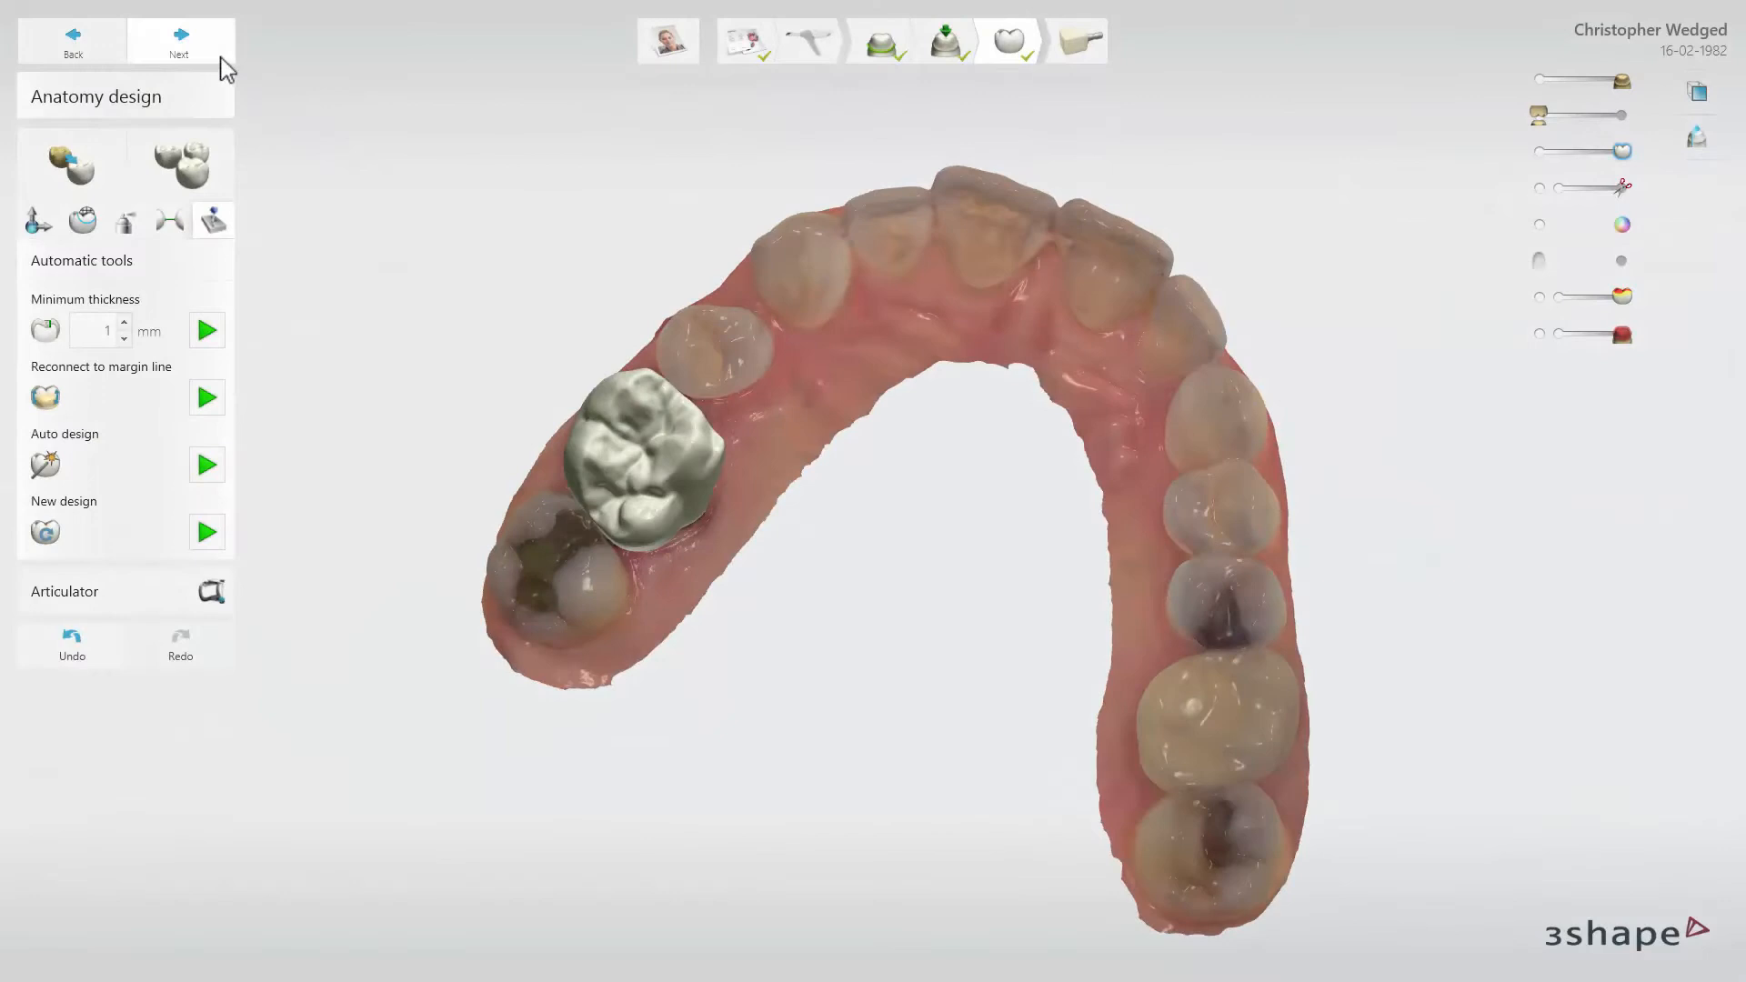
Try to proceed beyond Anatomy design, enforce the minimum thickness on tooth 3, and proceed again with the finished crown
click(220, 56)
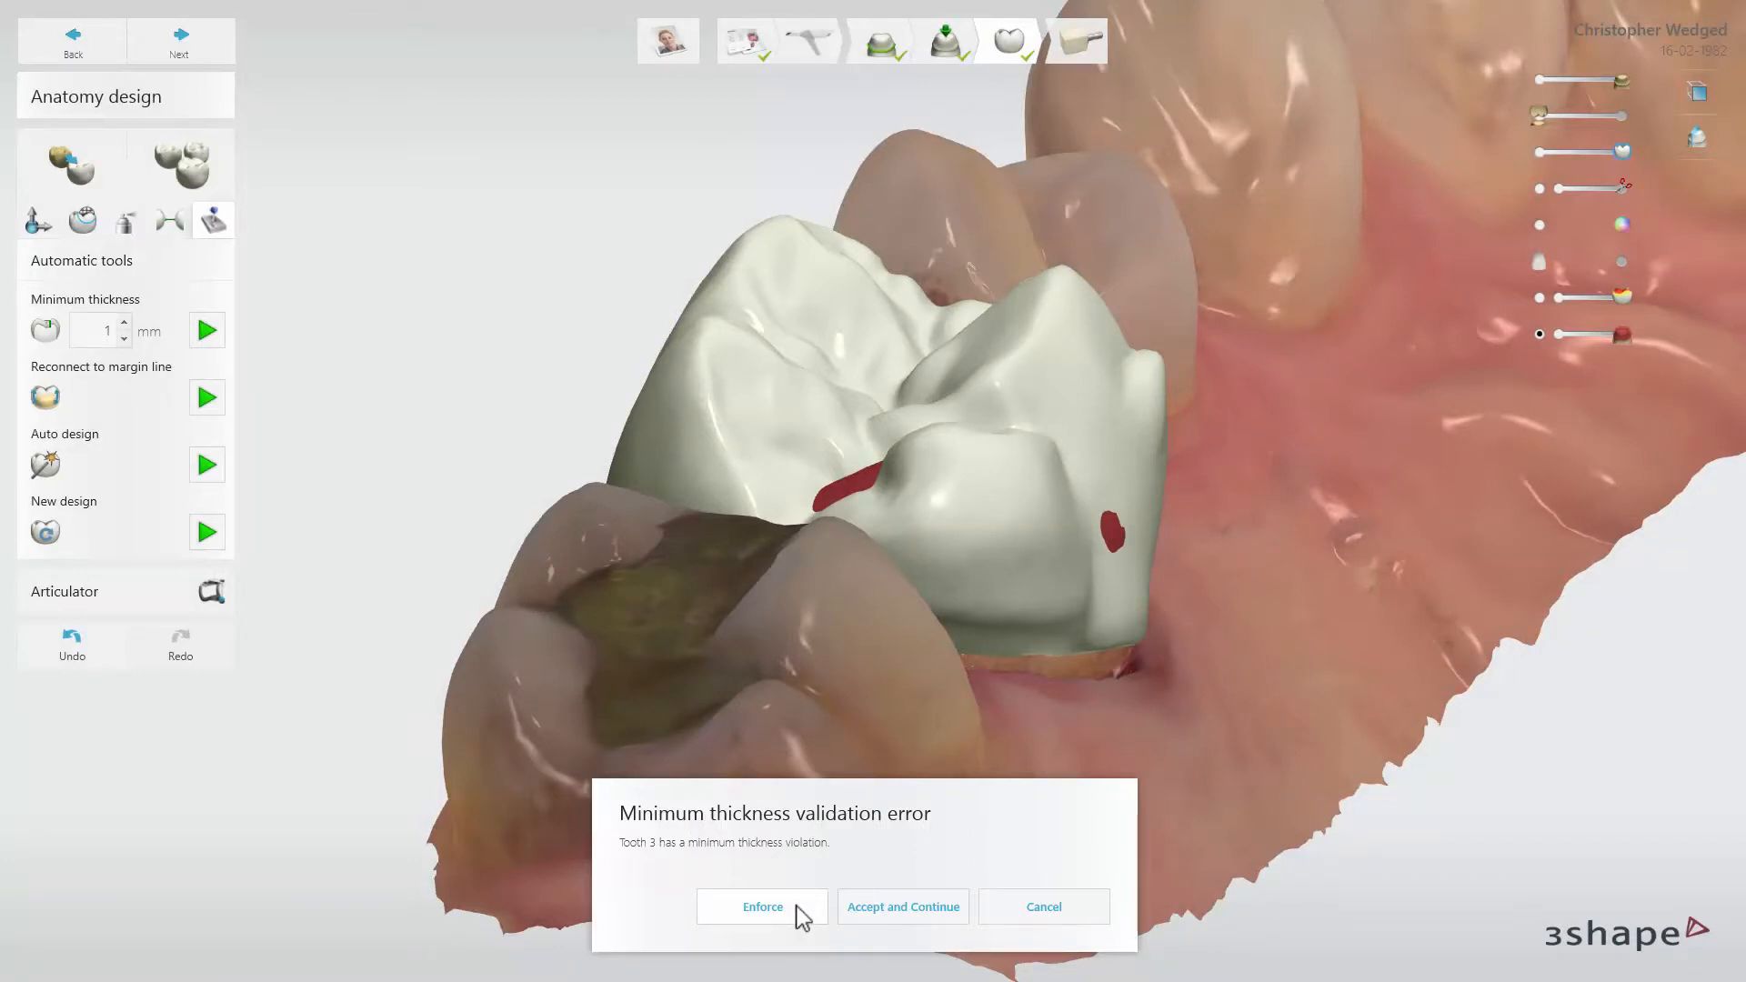
click(796, 907)
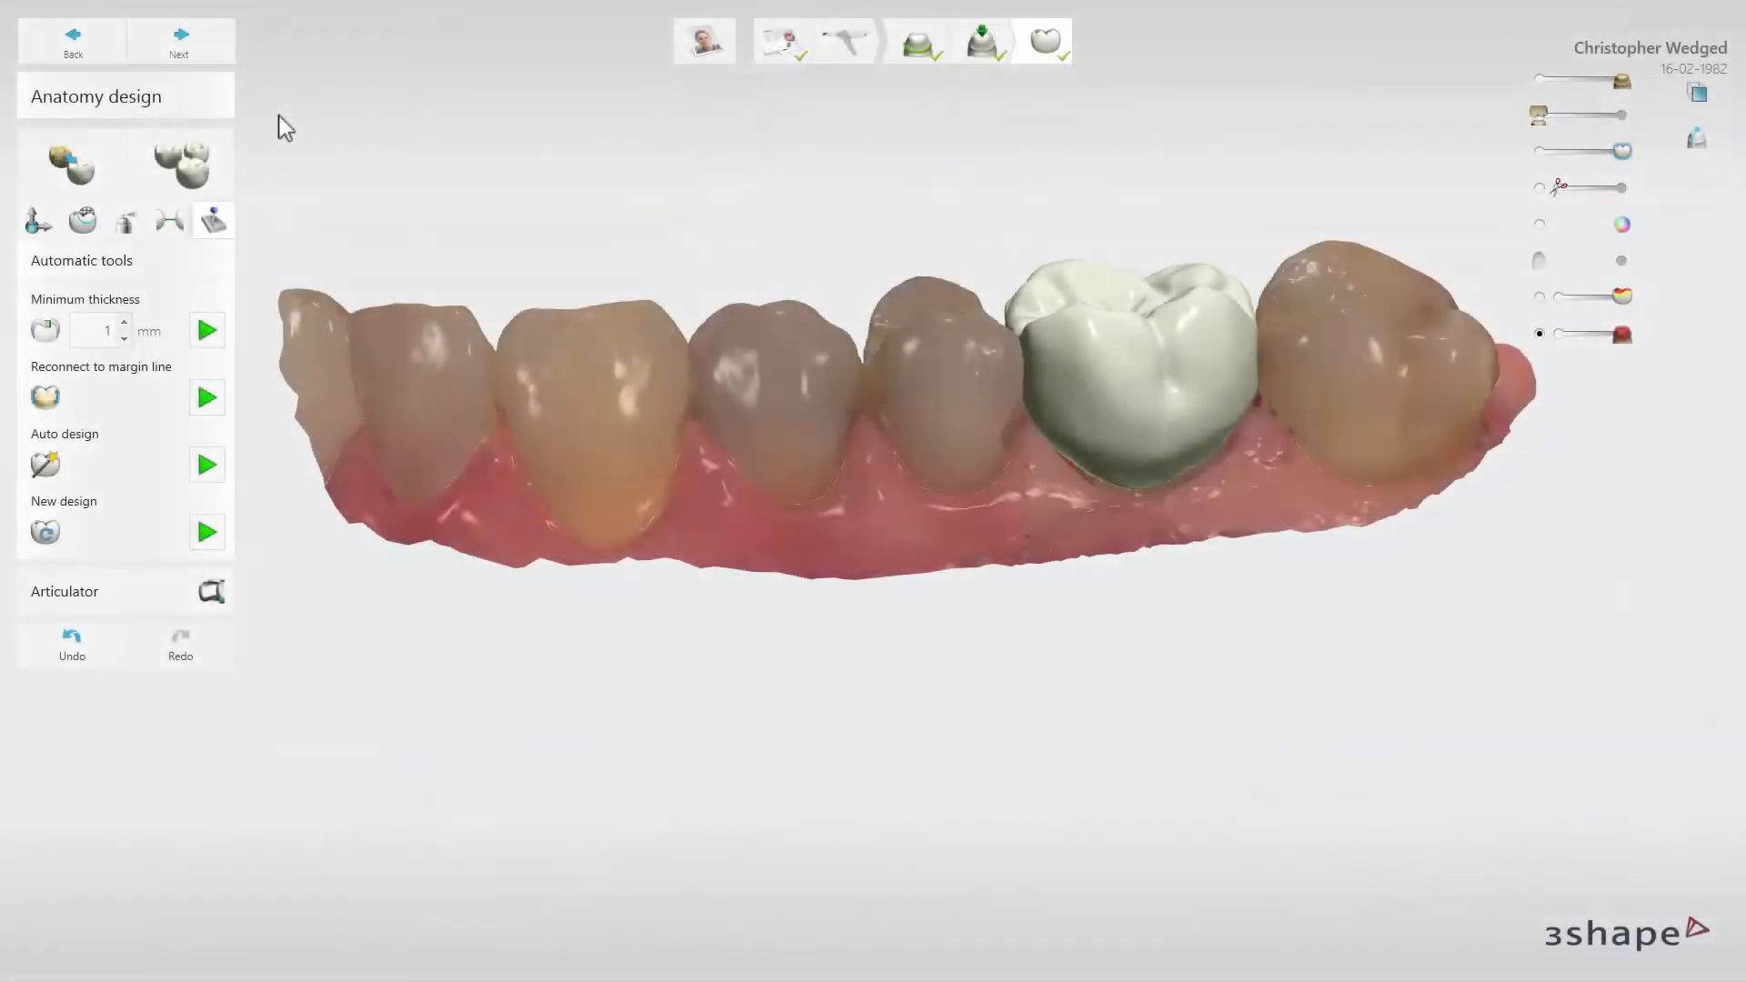
click(181, 50)
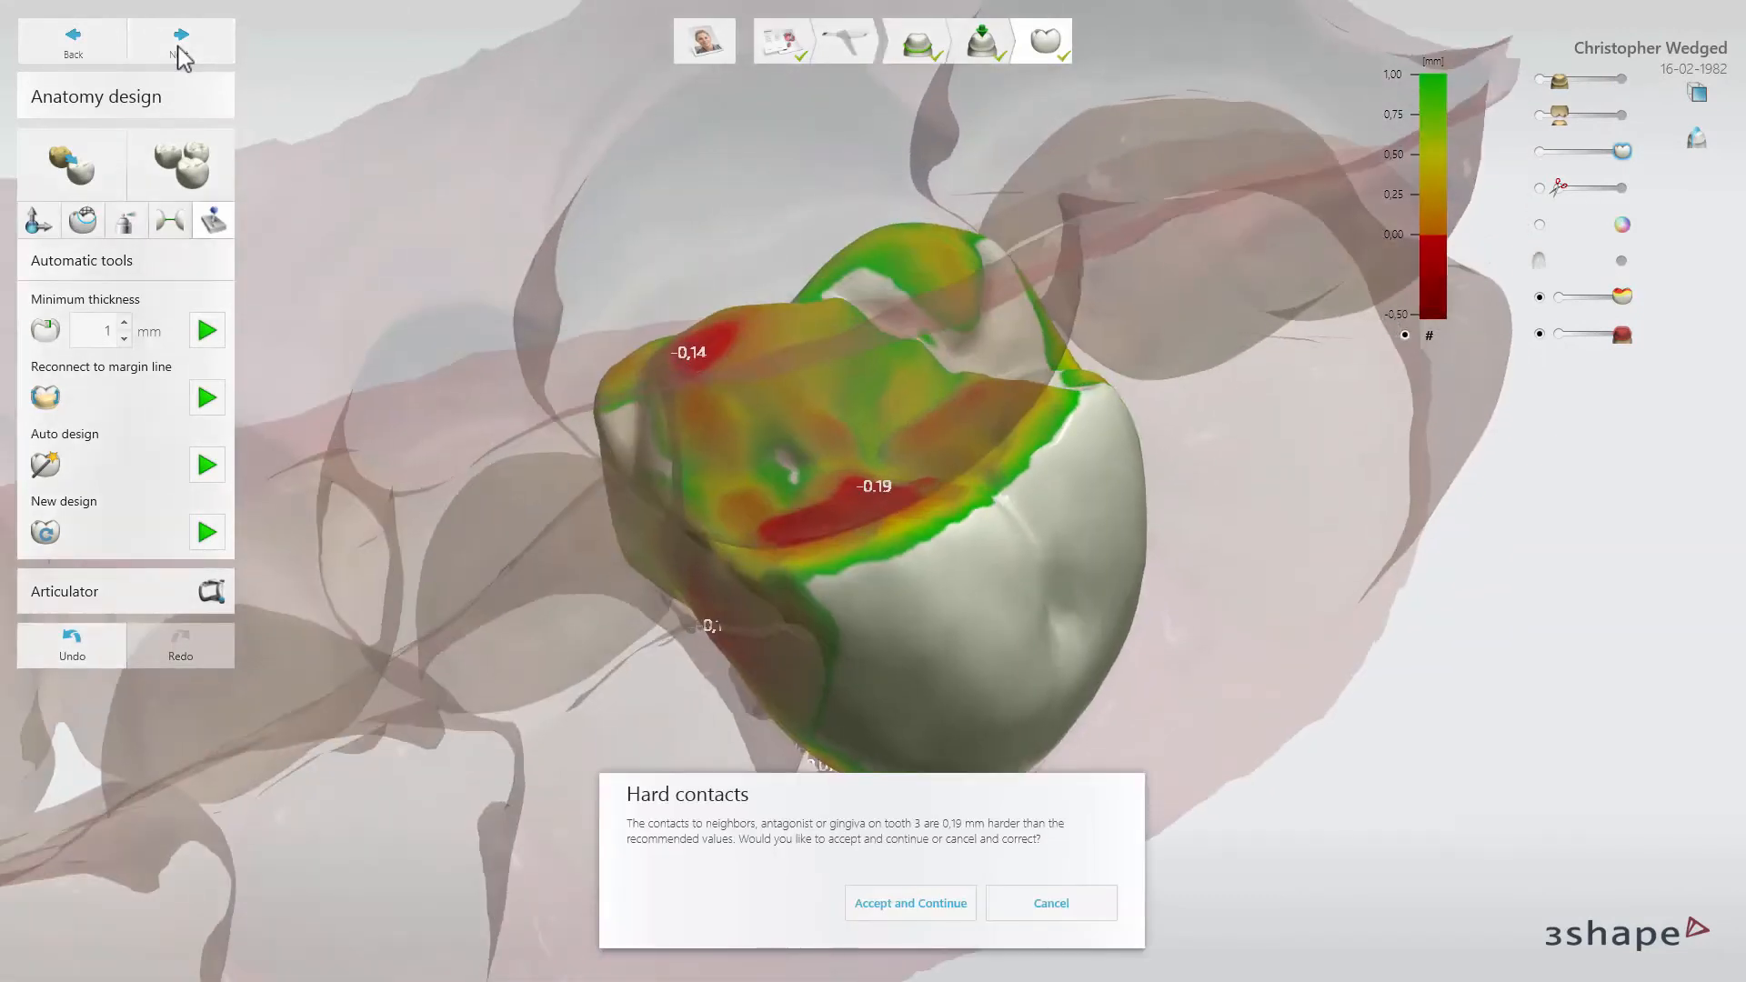